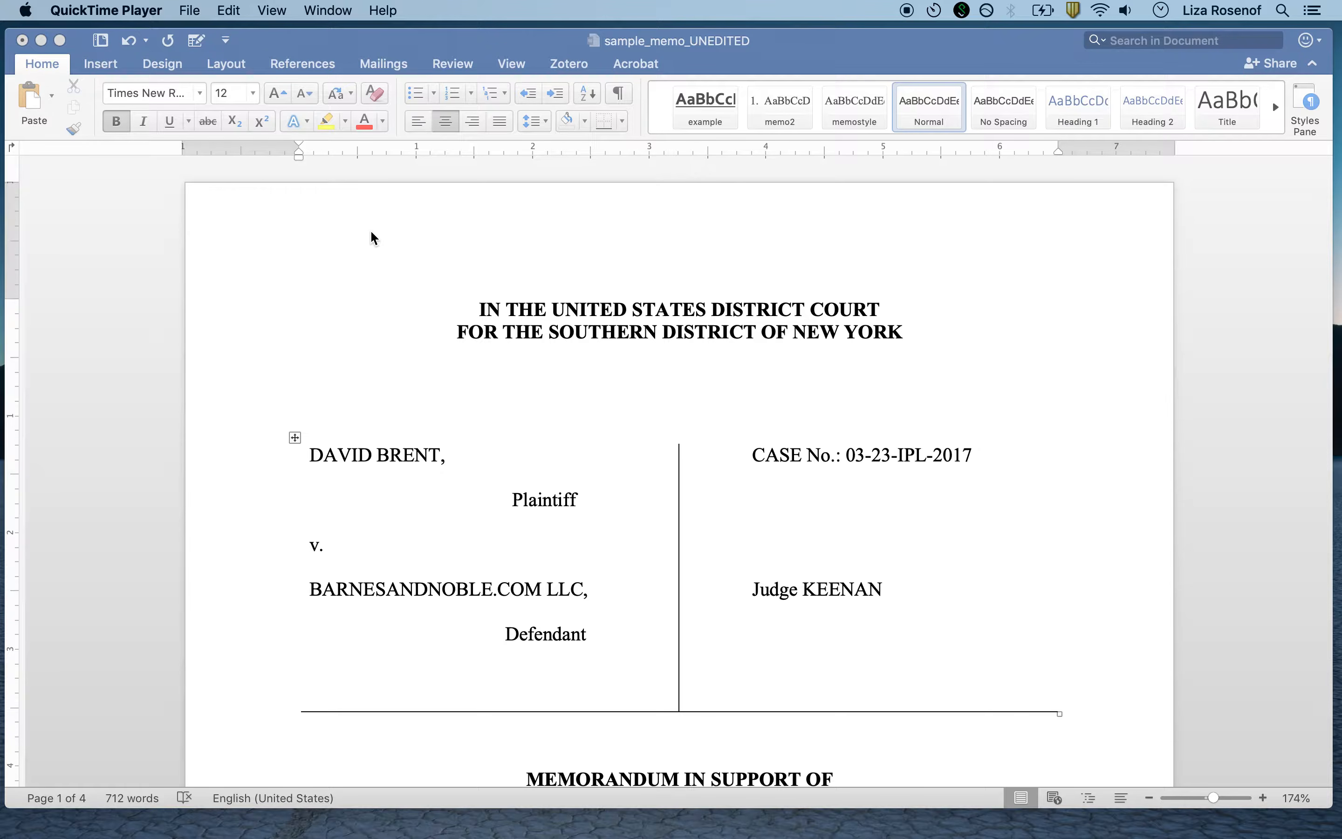
Look through the memo from the caption to the signature block, examining its section headings and argument headings.
left_click(840, 62)
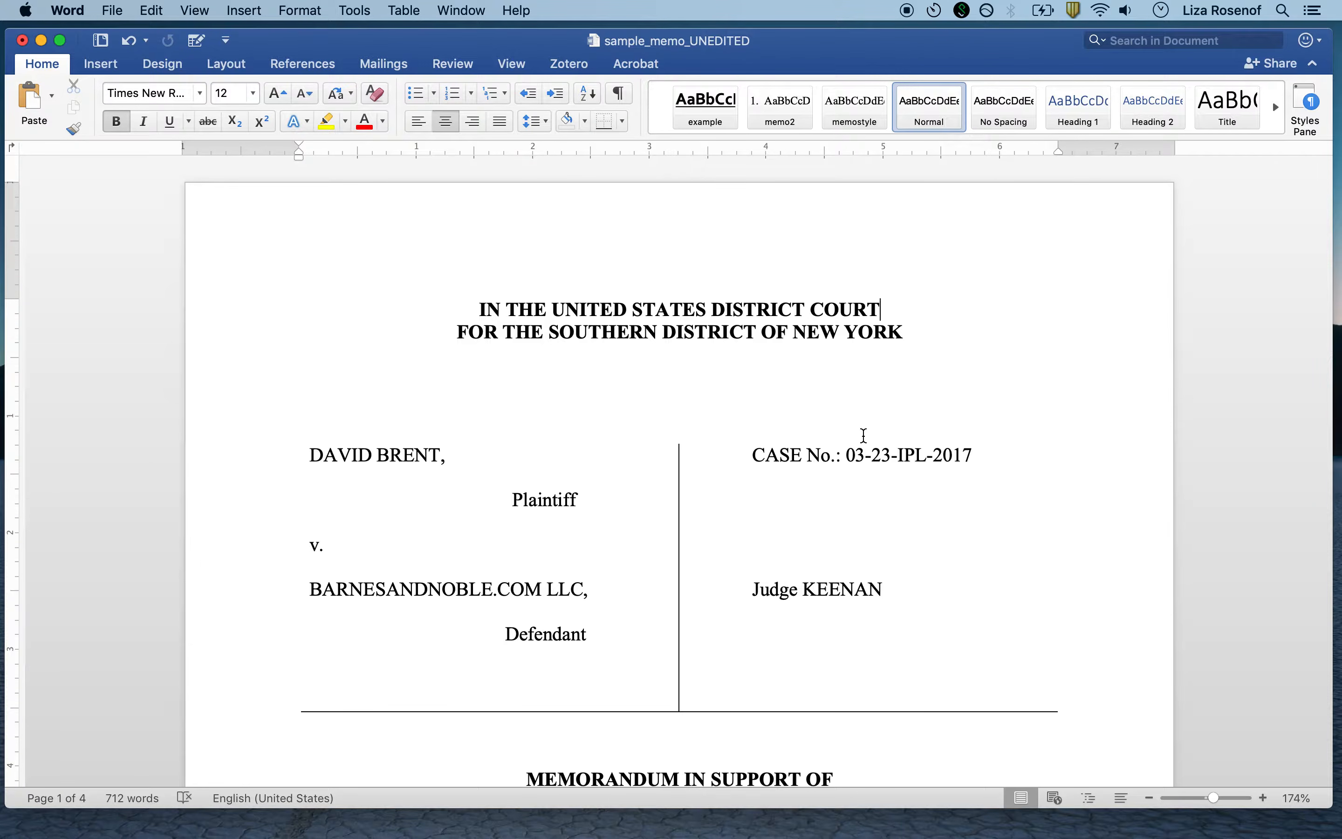
scroll(864, 436, "down", 5)
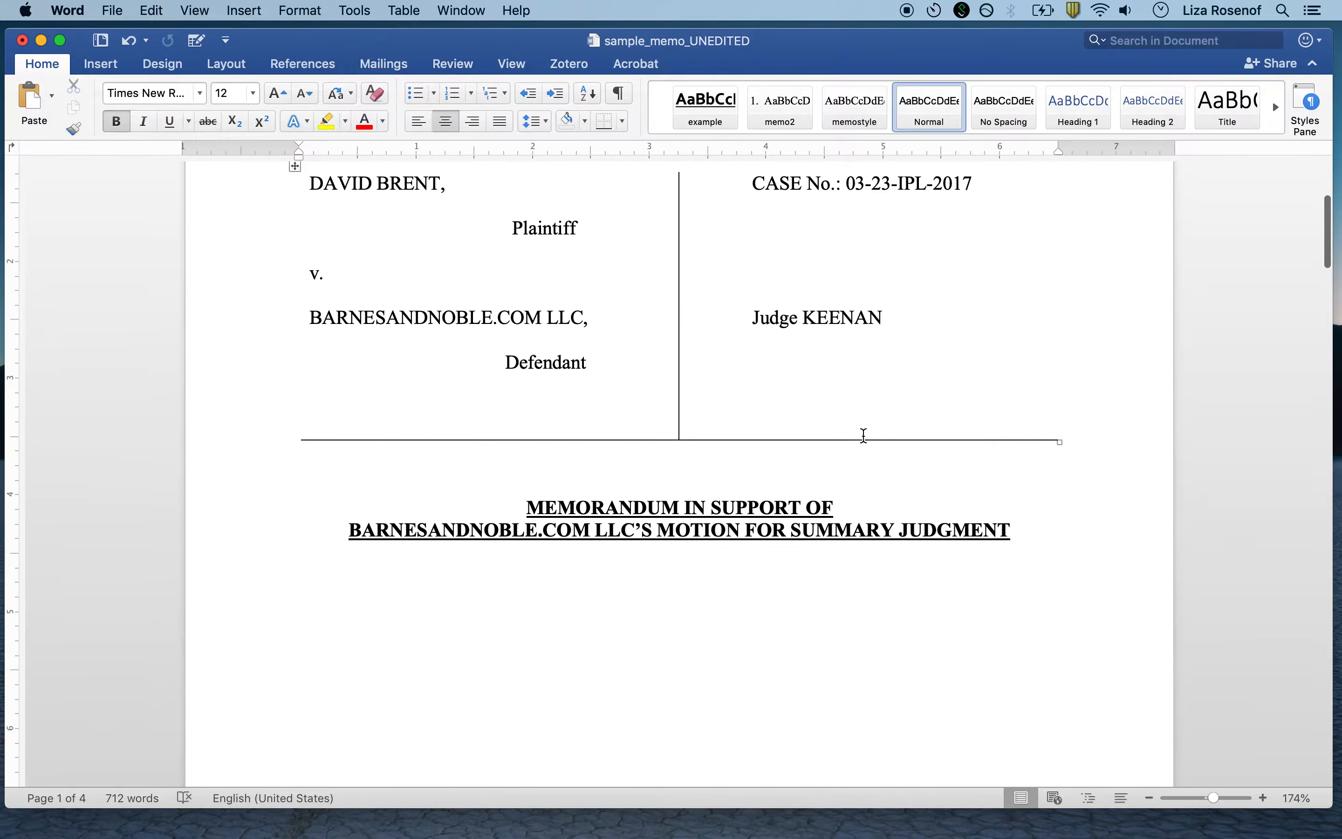
scroll(863, 435, "down", 9)
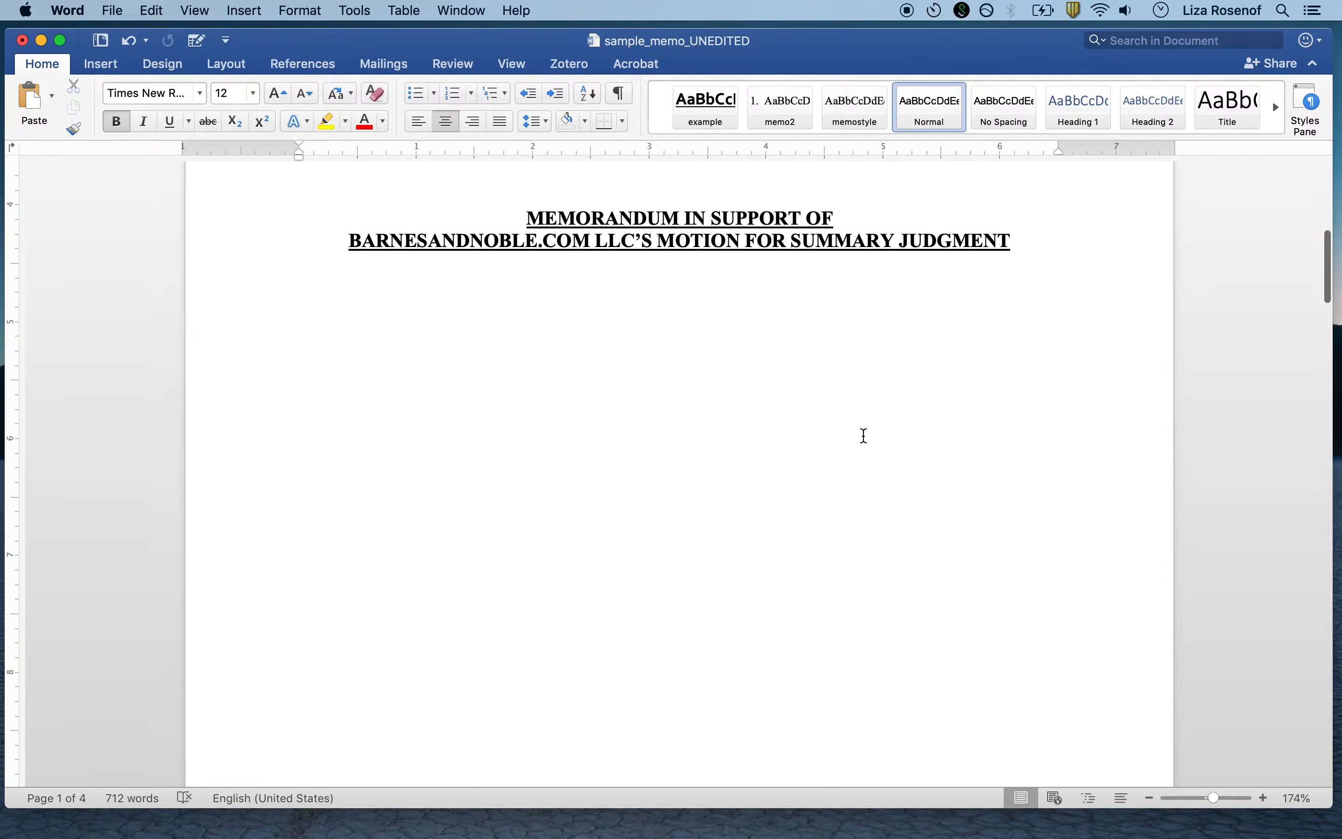
scroll(863, 436, "down", 8)
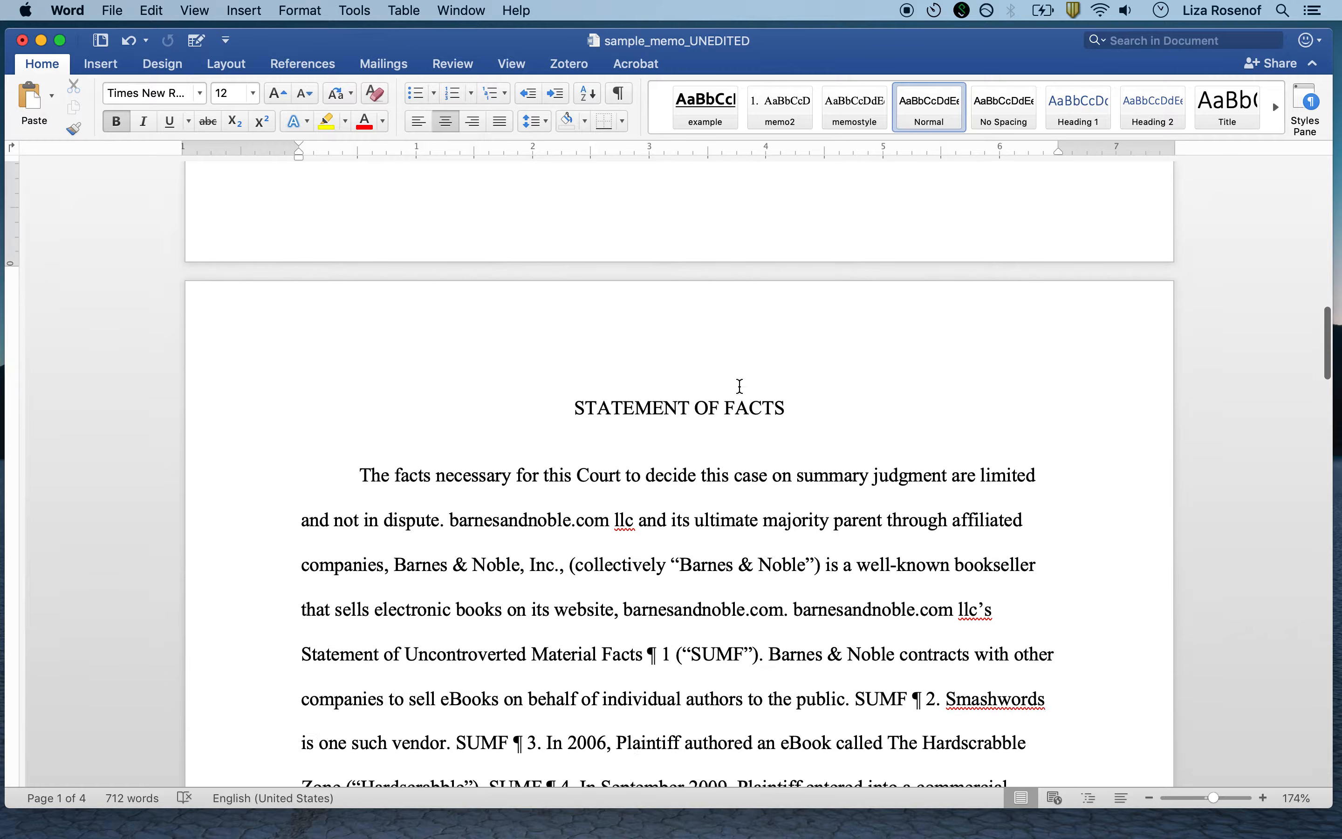
scroll(696, 437, "down", 20)
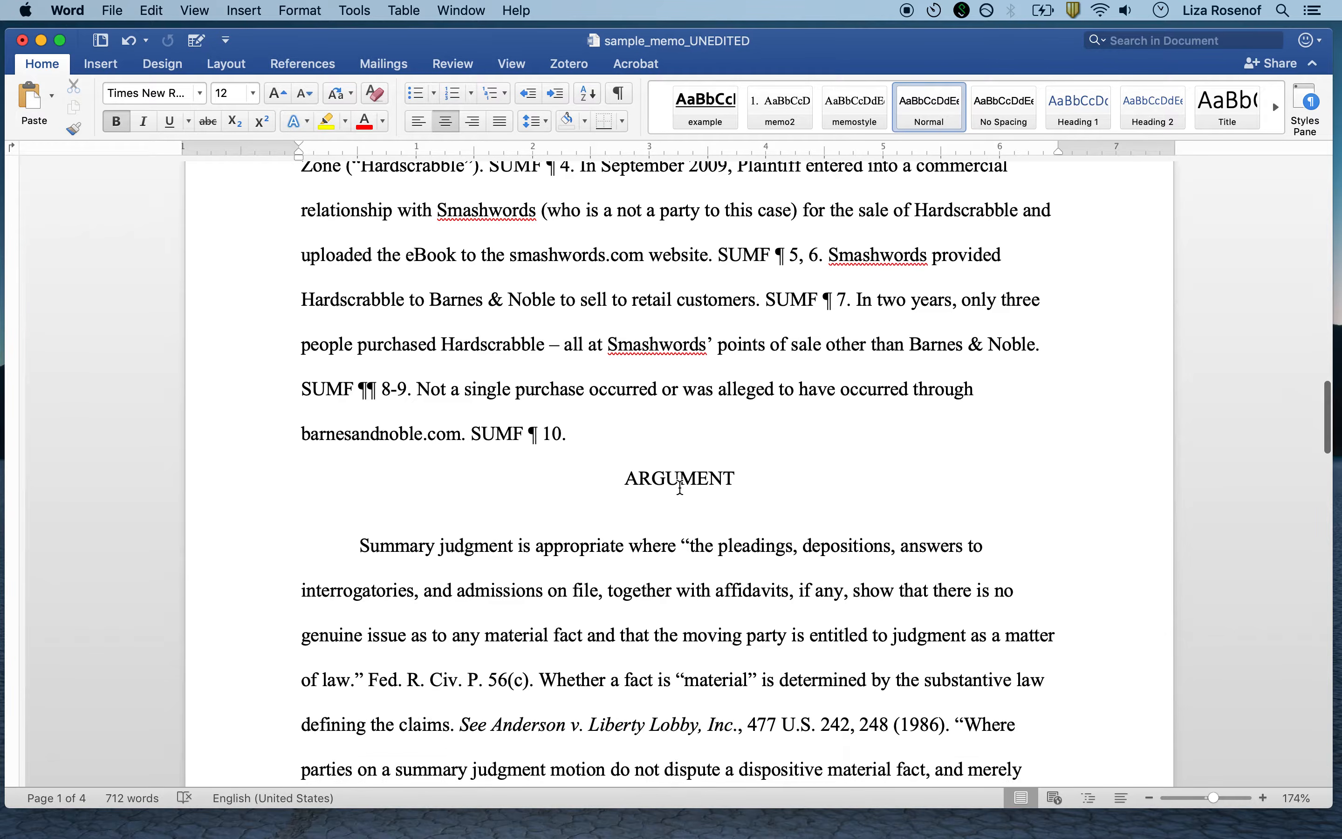
scroll(680, 486, "down", 18)
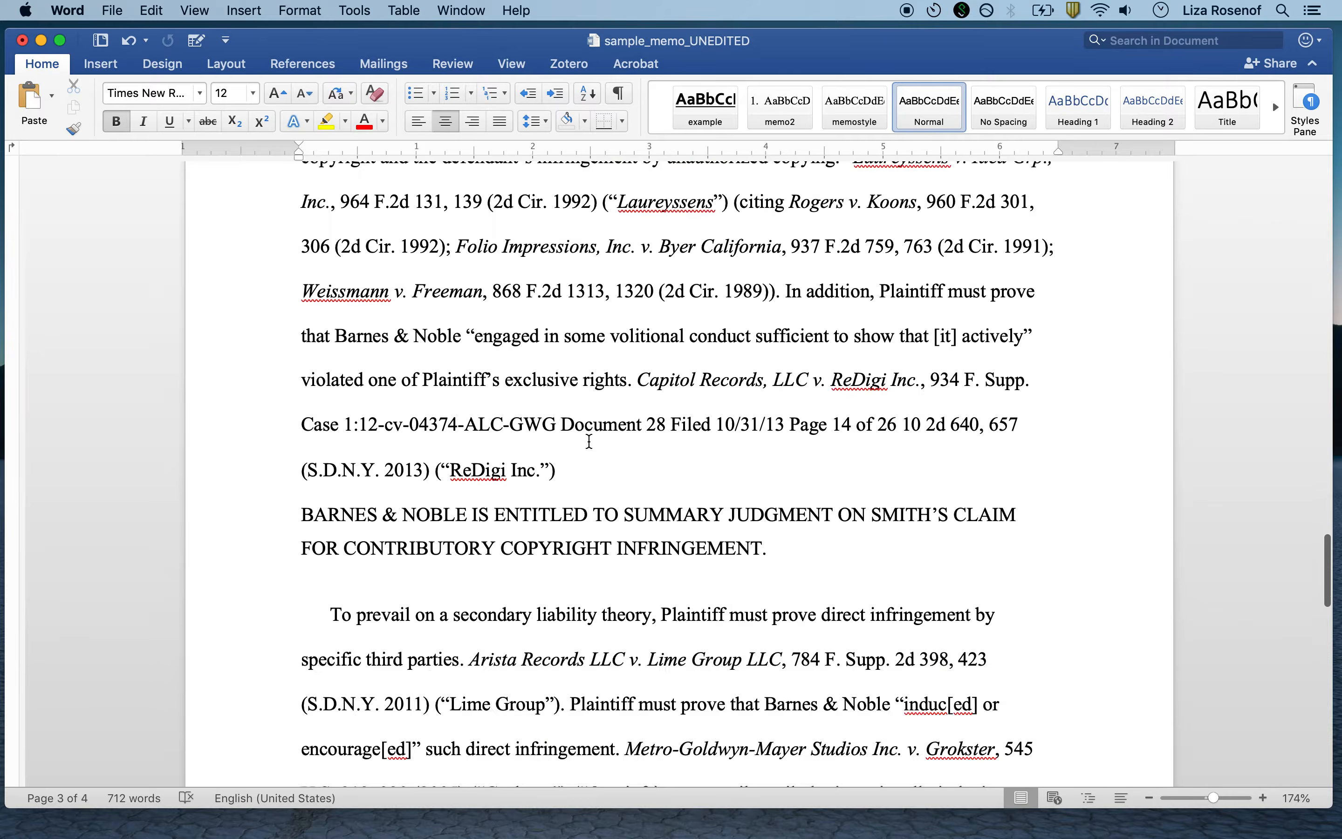
scroll(629, 404, "down", 12)
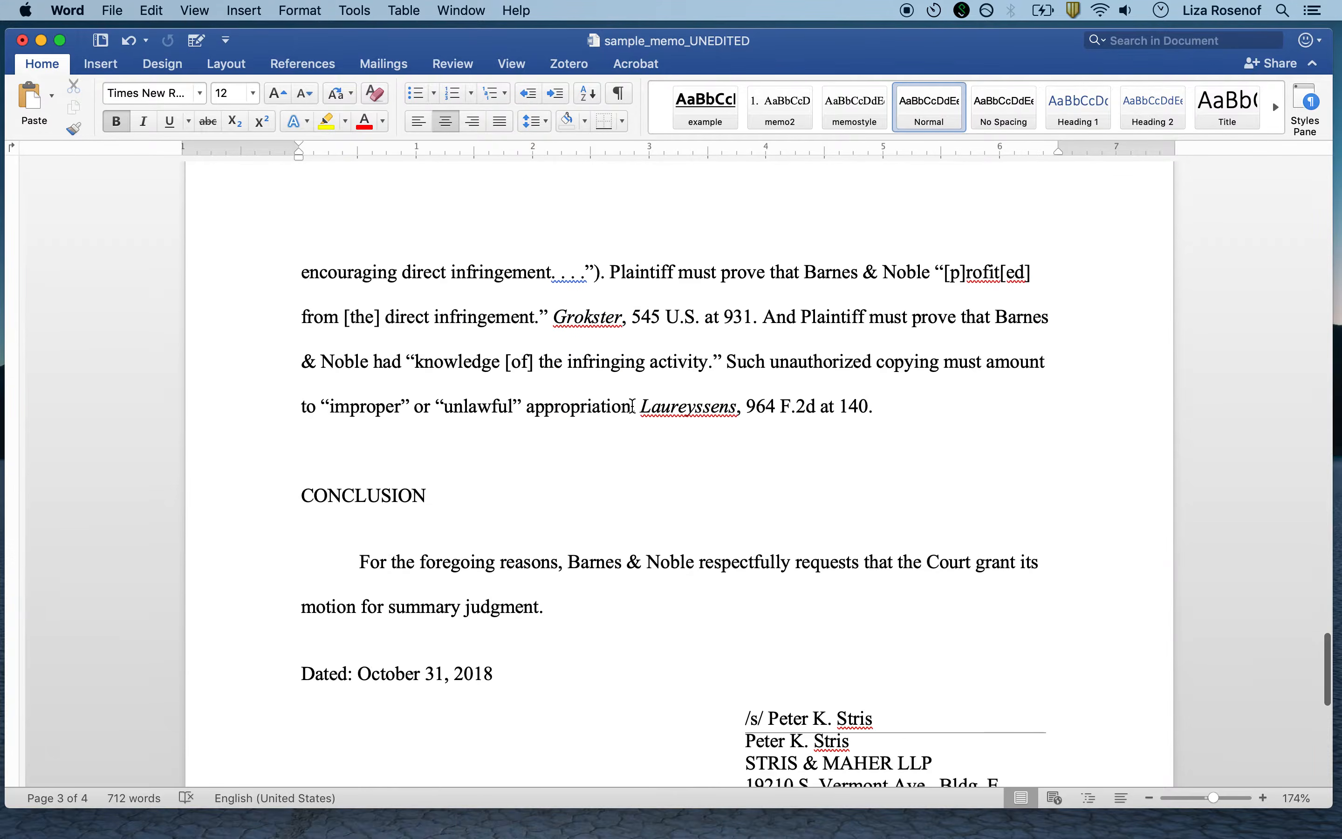
scroll(492, 534, "up", 20)
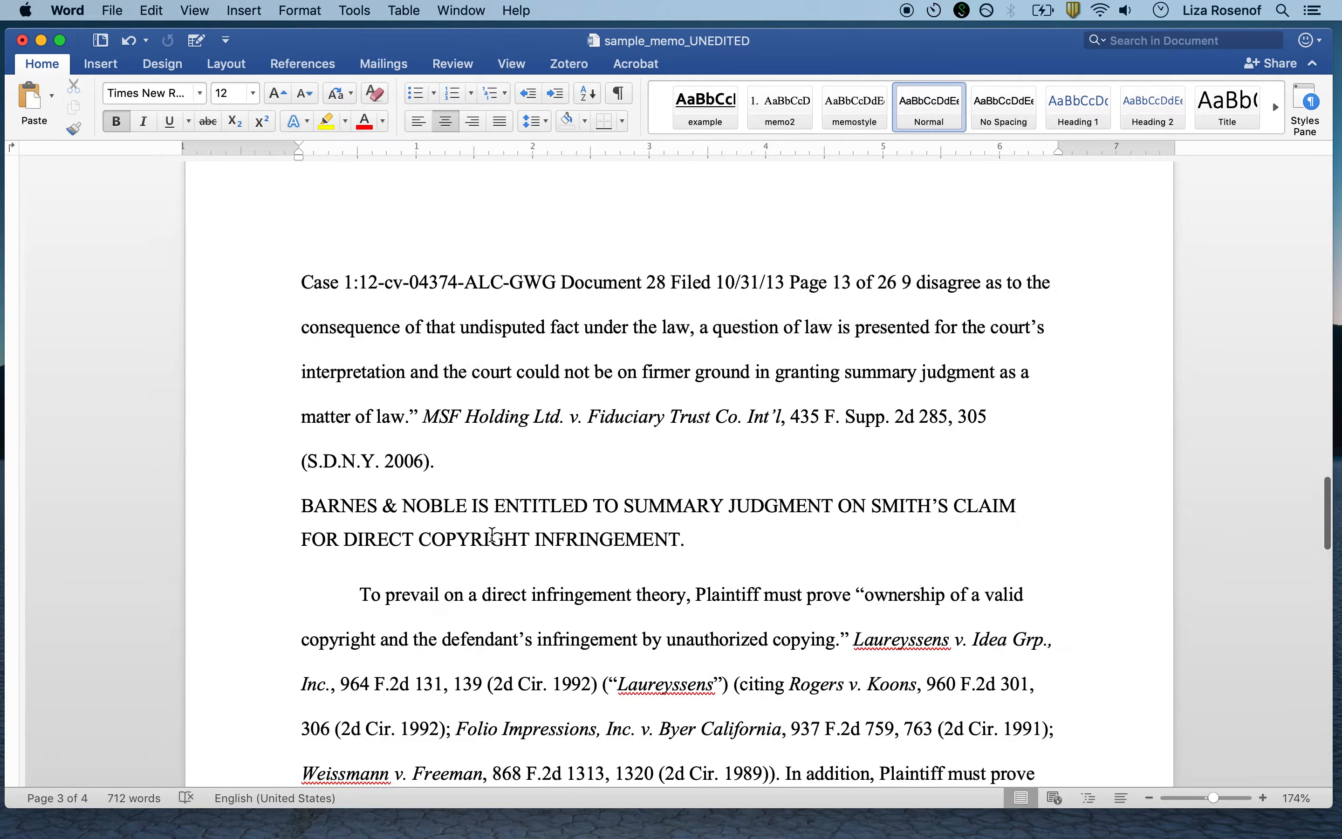
scroll(492, 534, "up", 15)
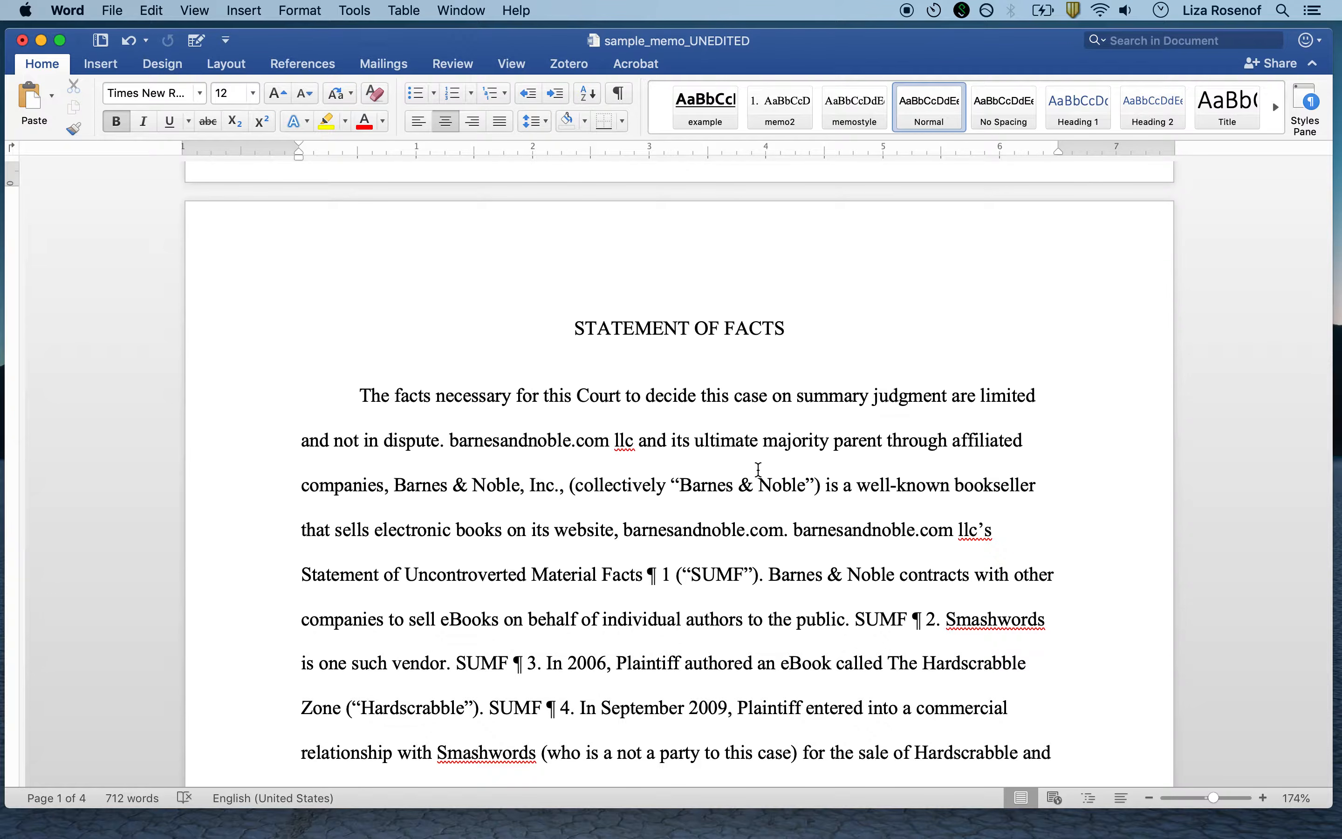
scroll(758, 469, "down", 3)
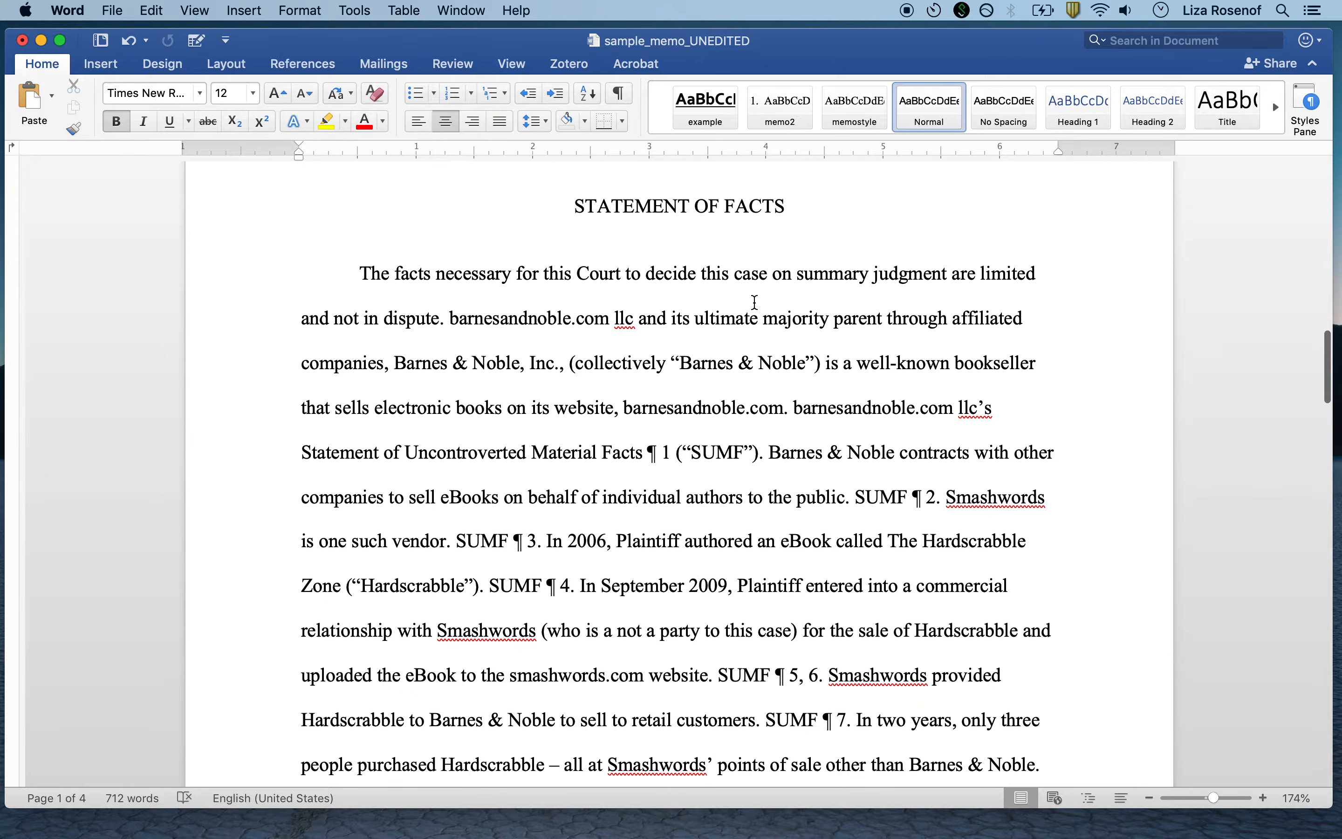
scroll(753, 389, "down", 10)
scroll(753, 382, "down", 15)
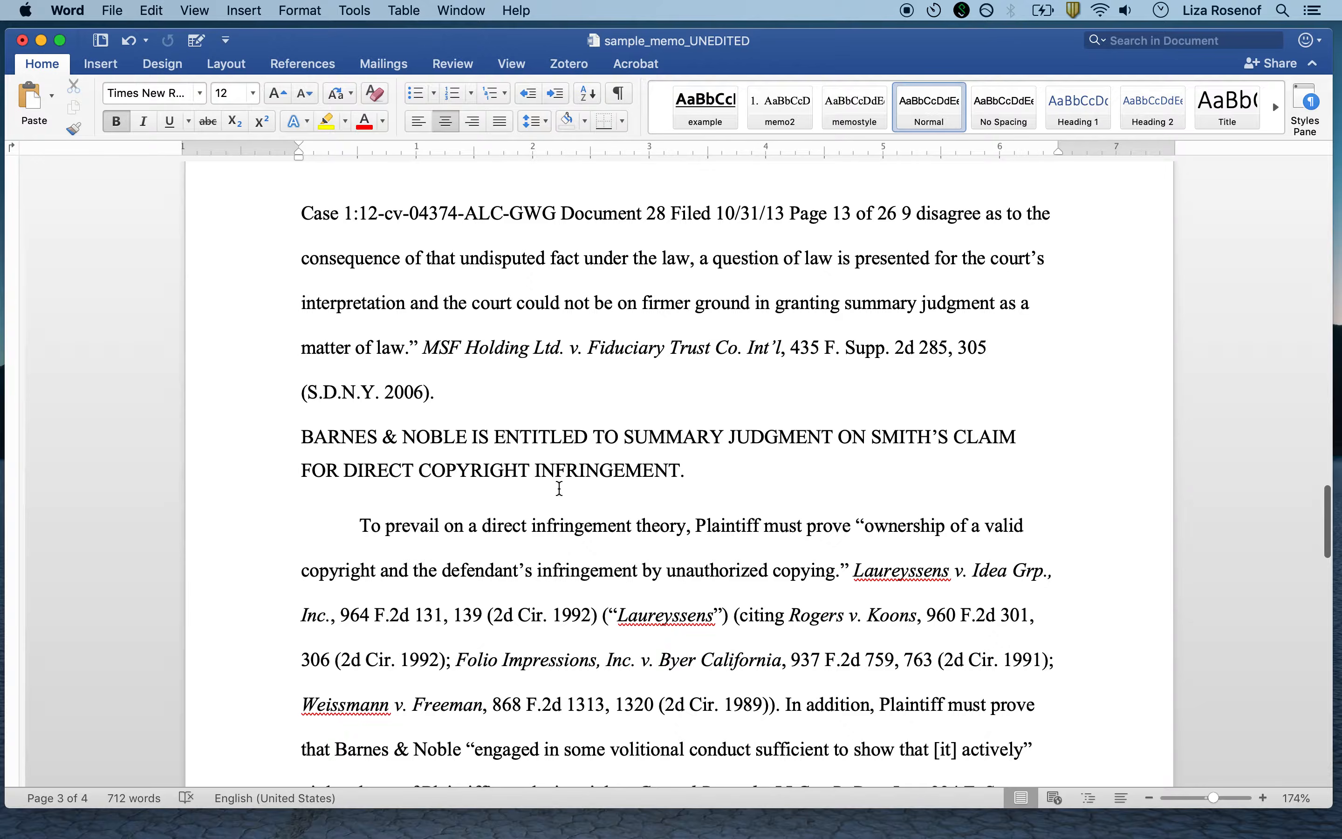
scroll(554, 489, "down", 12)
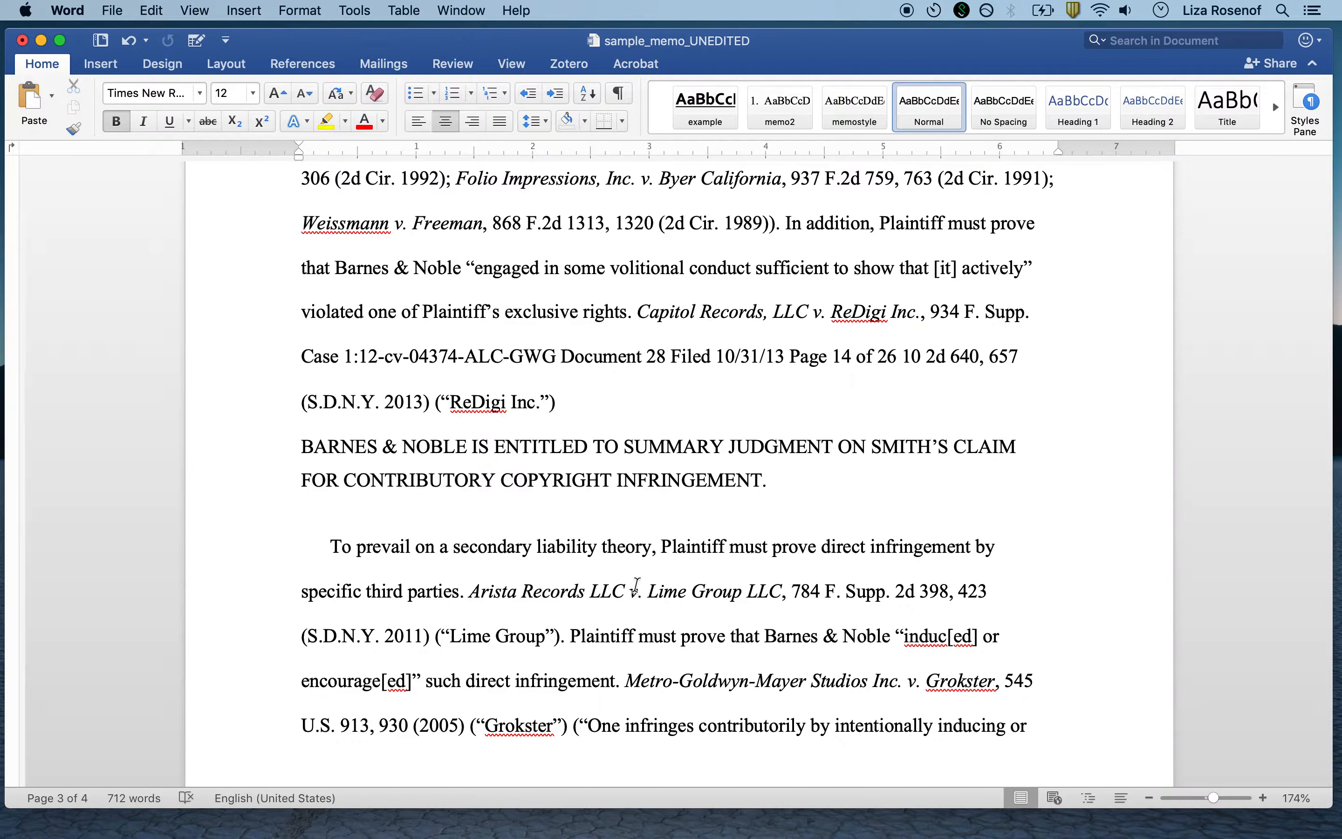
scroll(636, 585, "up", 20)
scroll(636, 585, "up", 10)
scroll(636, 585, "down", 5)
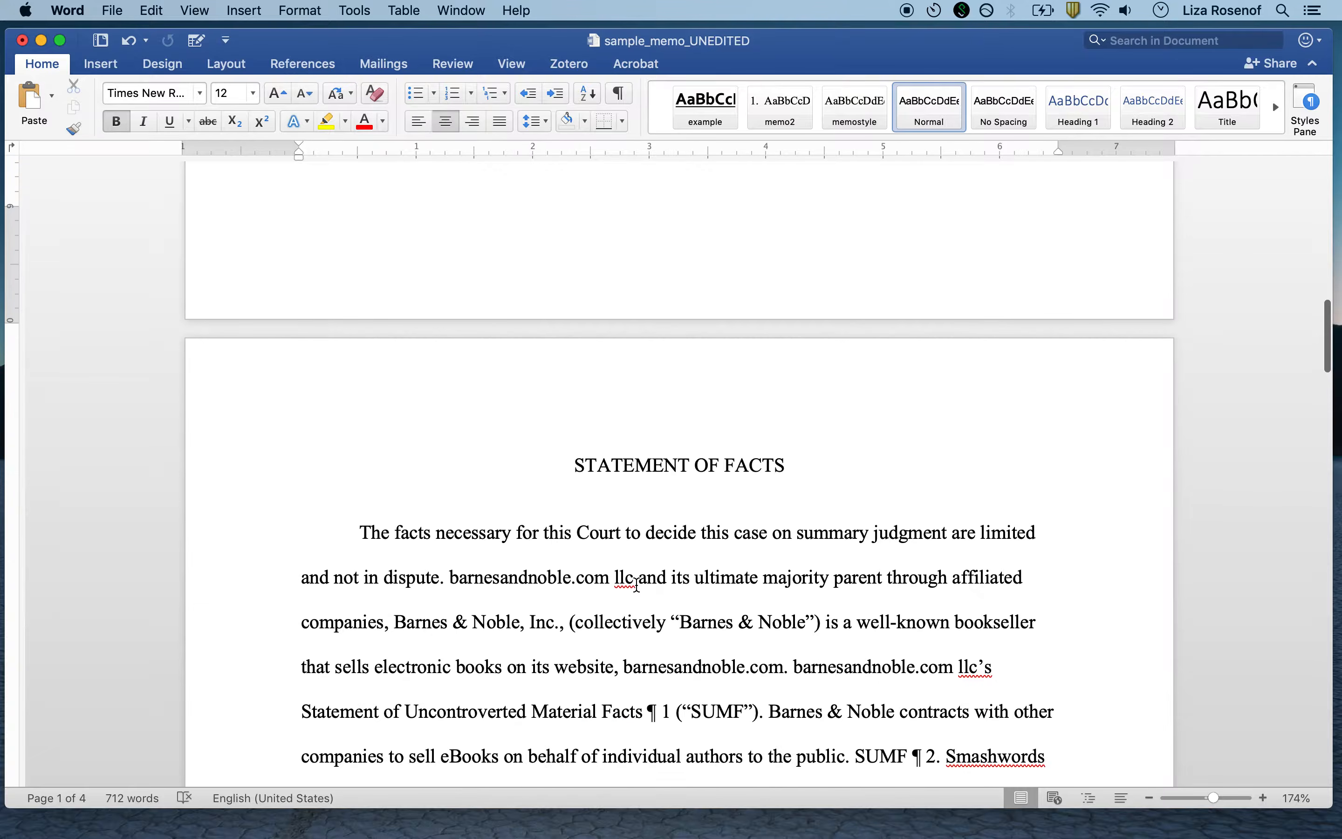
Make the STATEMENT OF FACTS heading on page 2 bold.
left_click(664, 466)
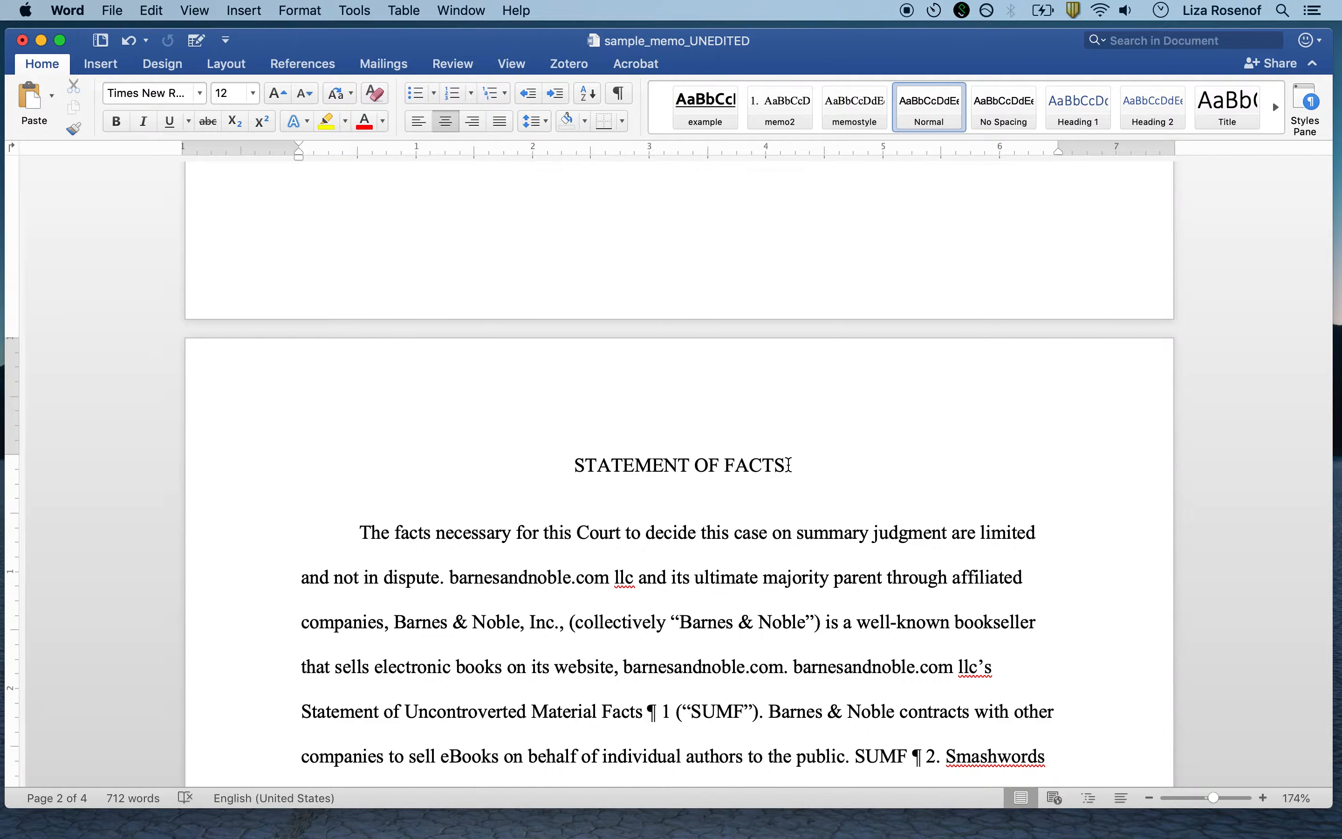
left_click_drag(787, 465, 600, 469)
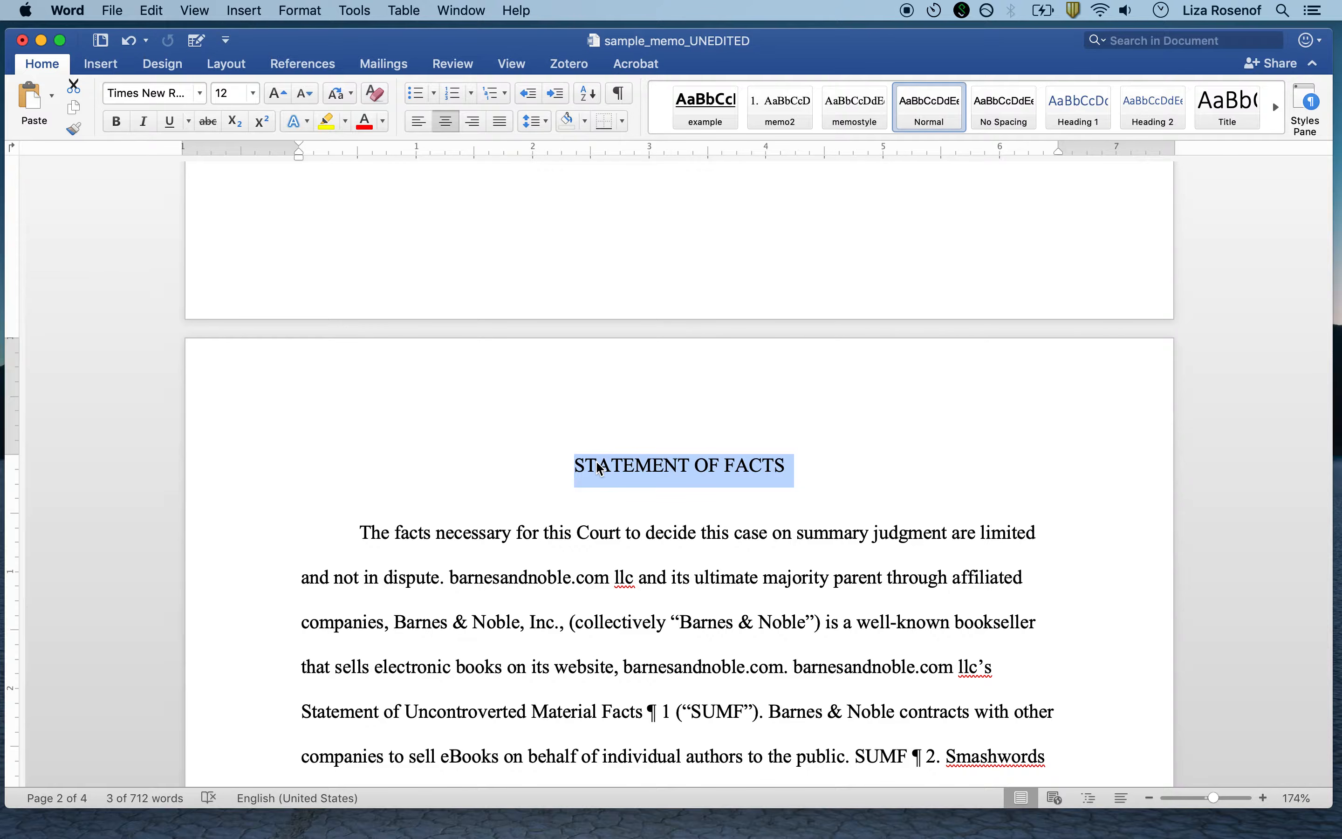
key("cmd+b")
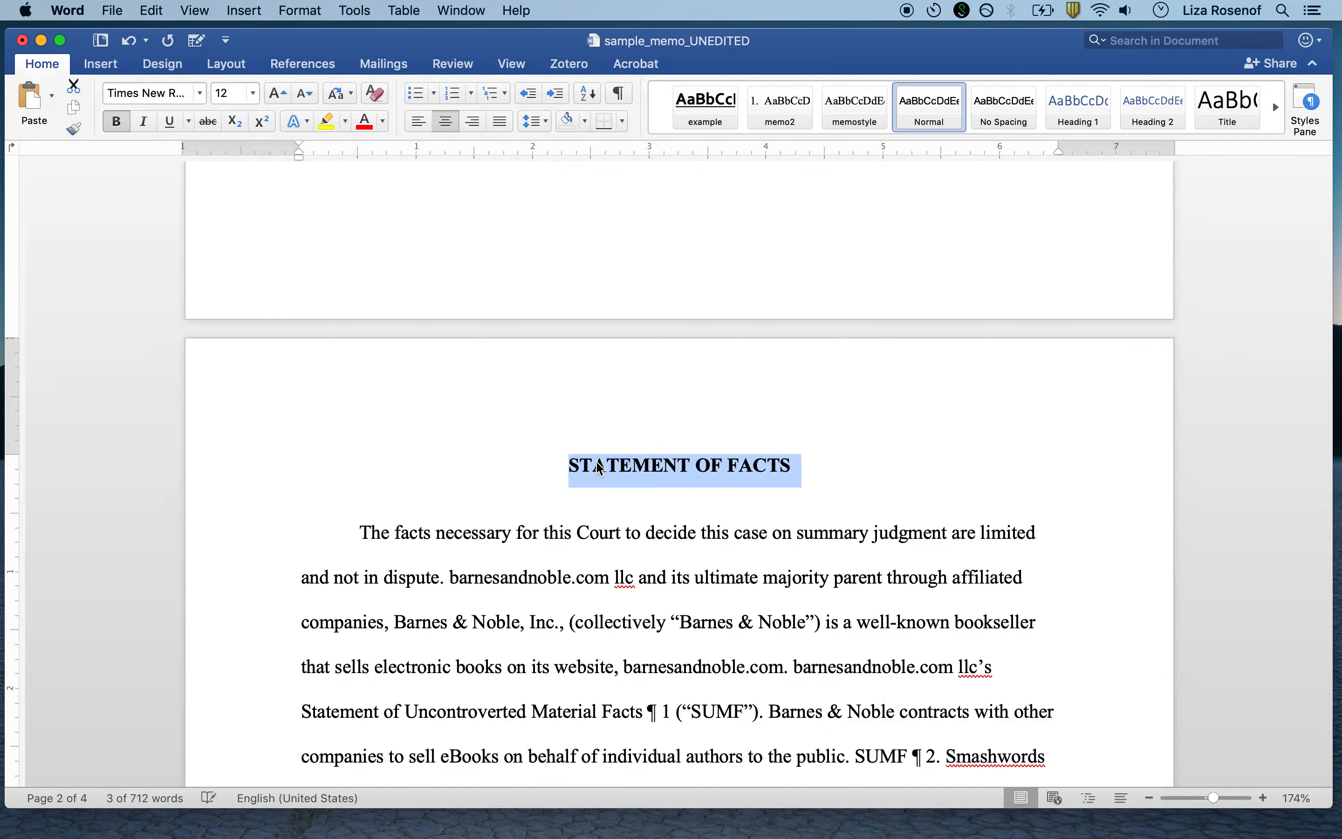
Examine the full list of styles available for the STATEMENT OF FACTS heading, then close it.
left_click(781, 470)
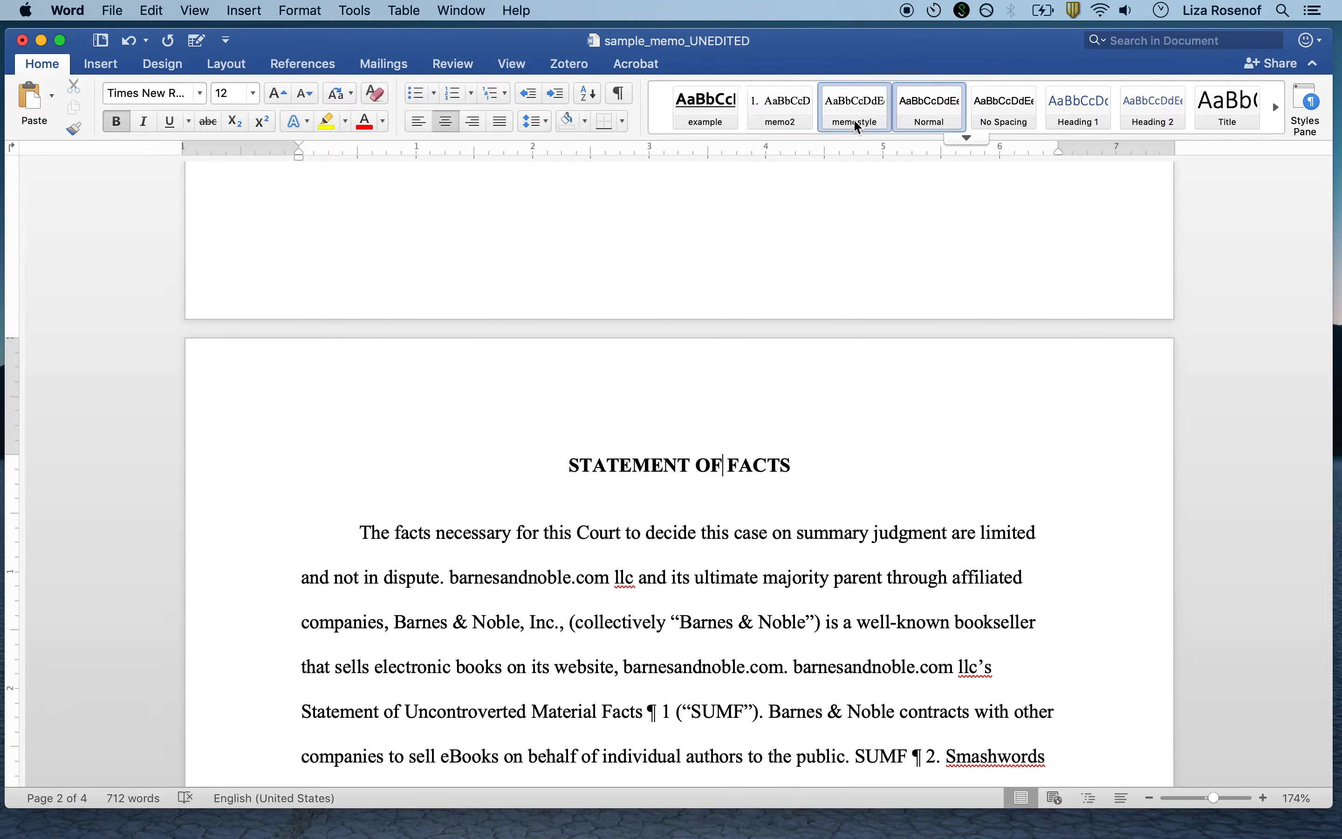
left_click(1307, 107)
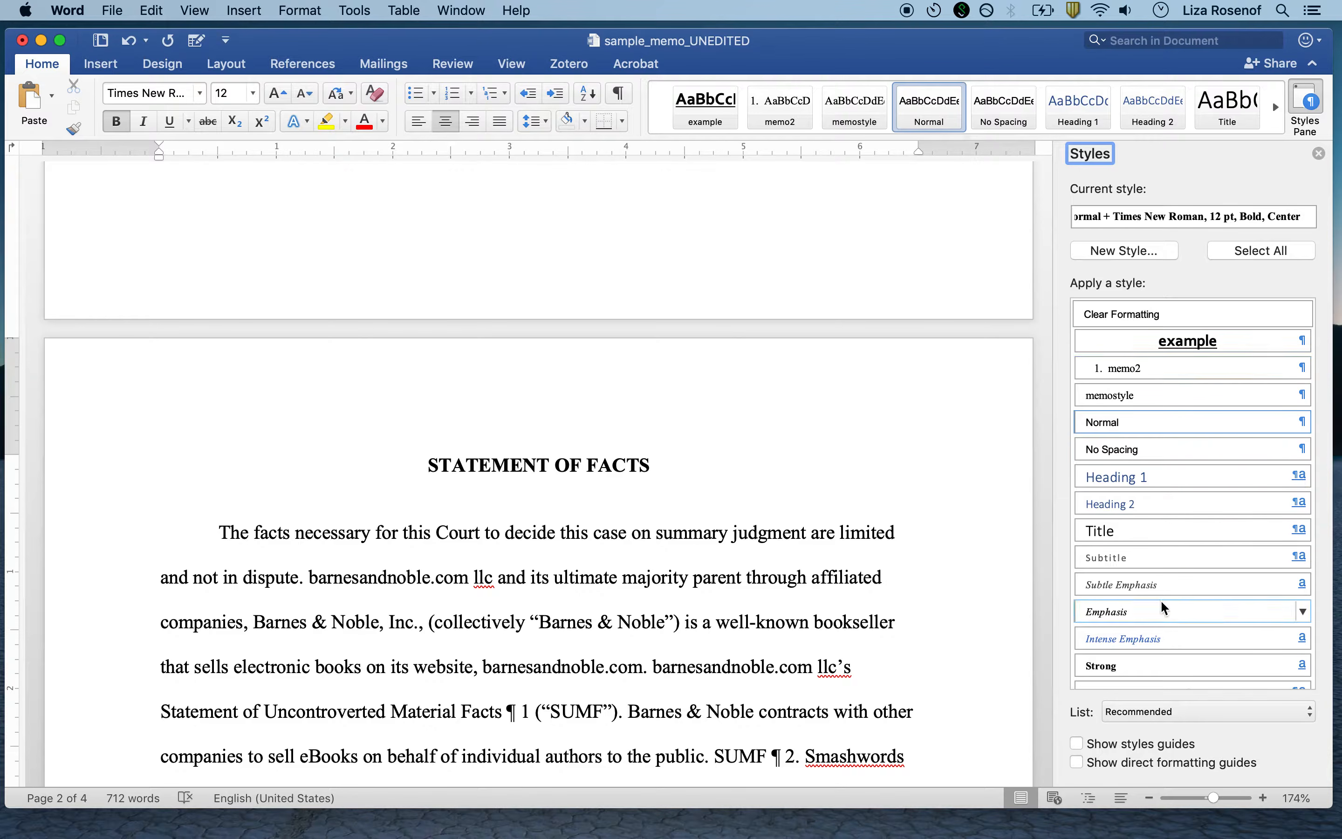
left_click(1318, 154)
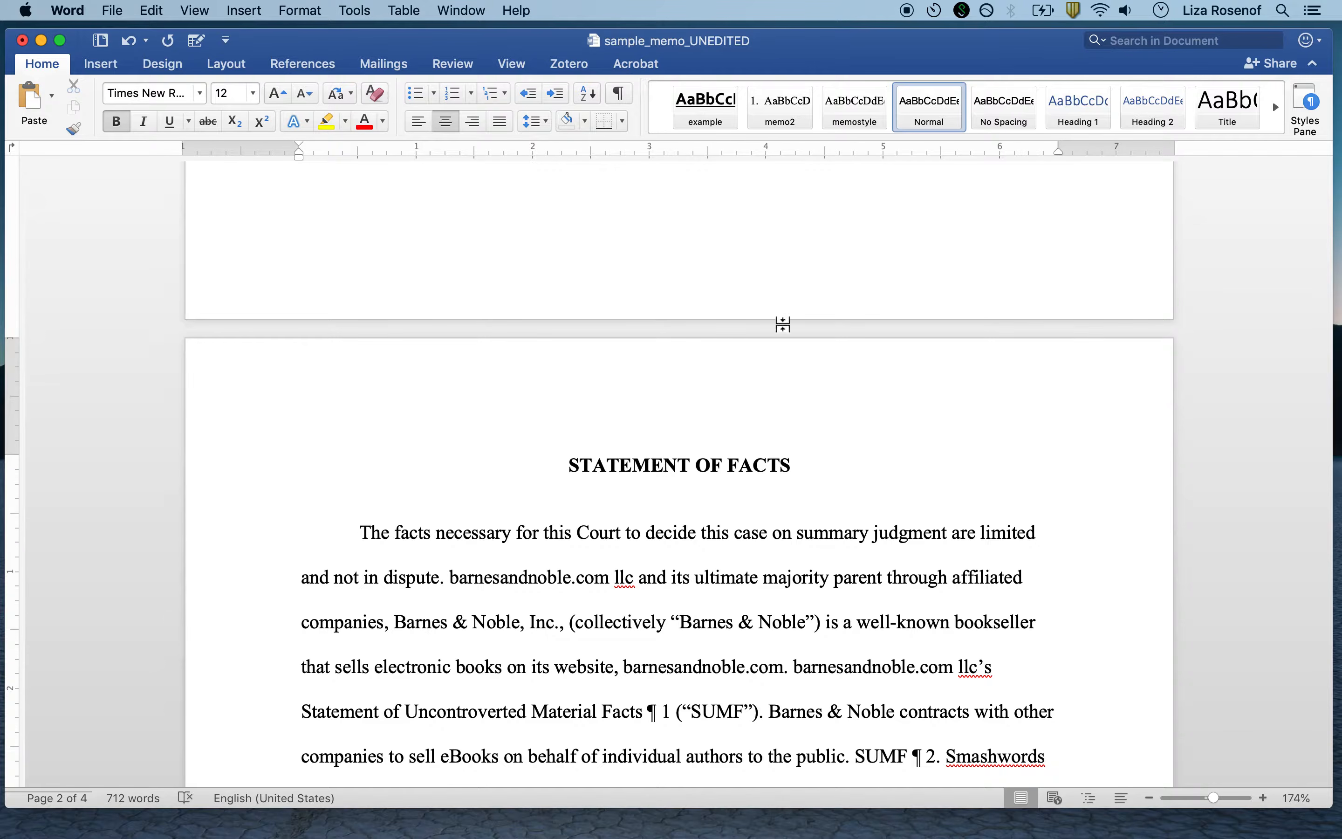
Try the default Heading 1 style on the STATEMENT OF FACTS heading and undo it.
left_click(1072, 109)
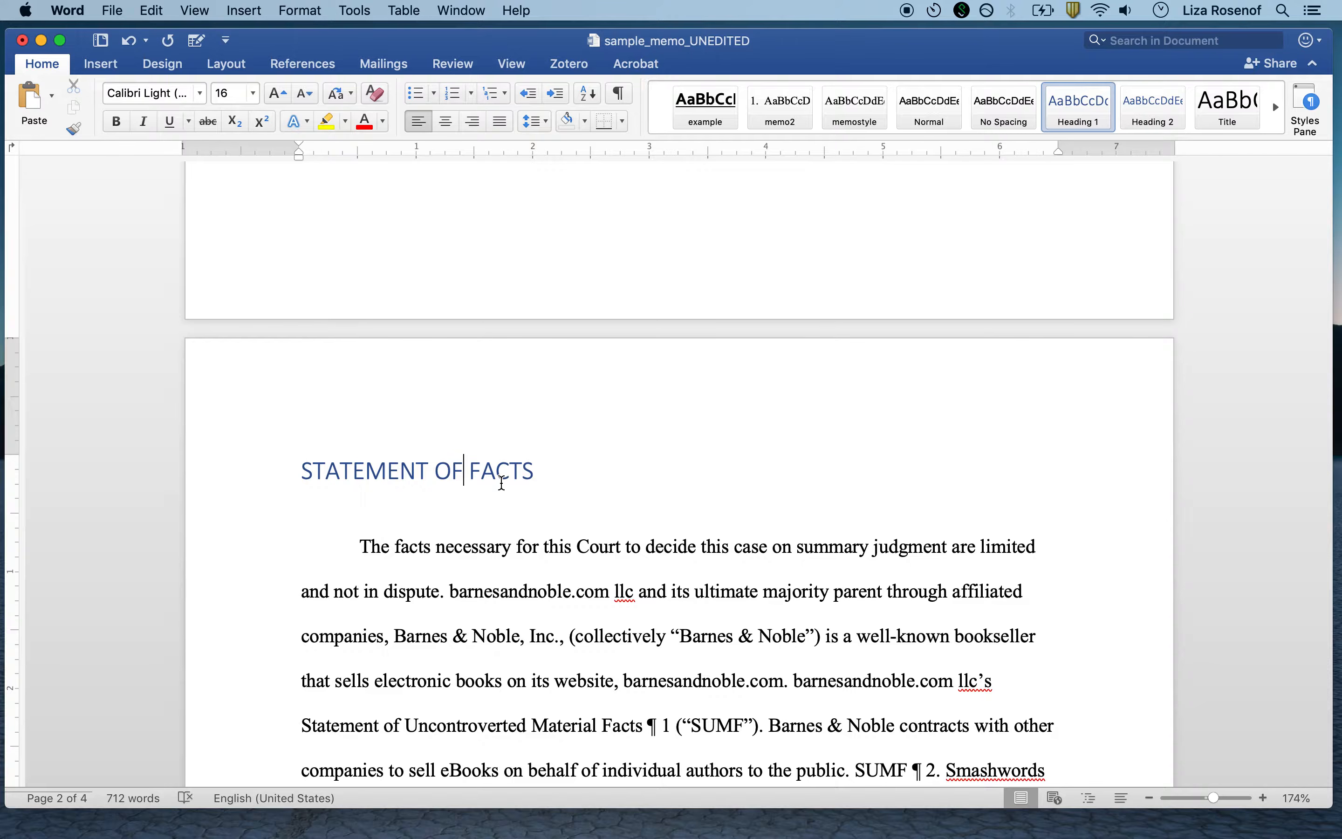
key("super+z")
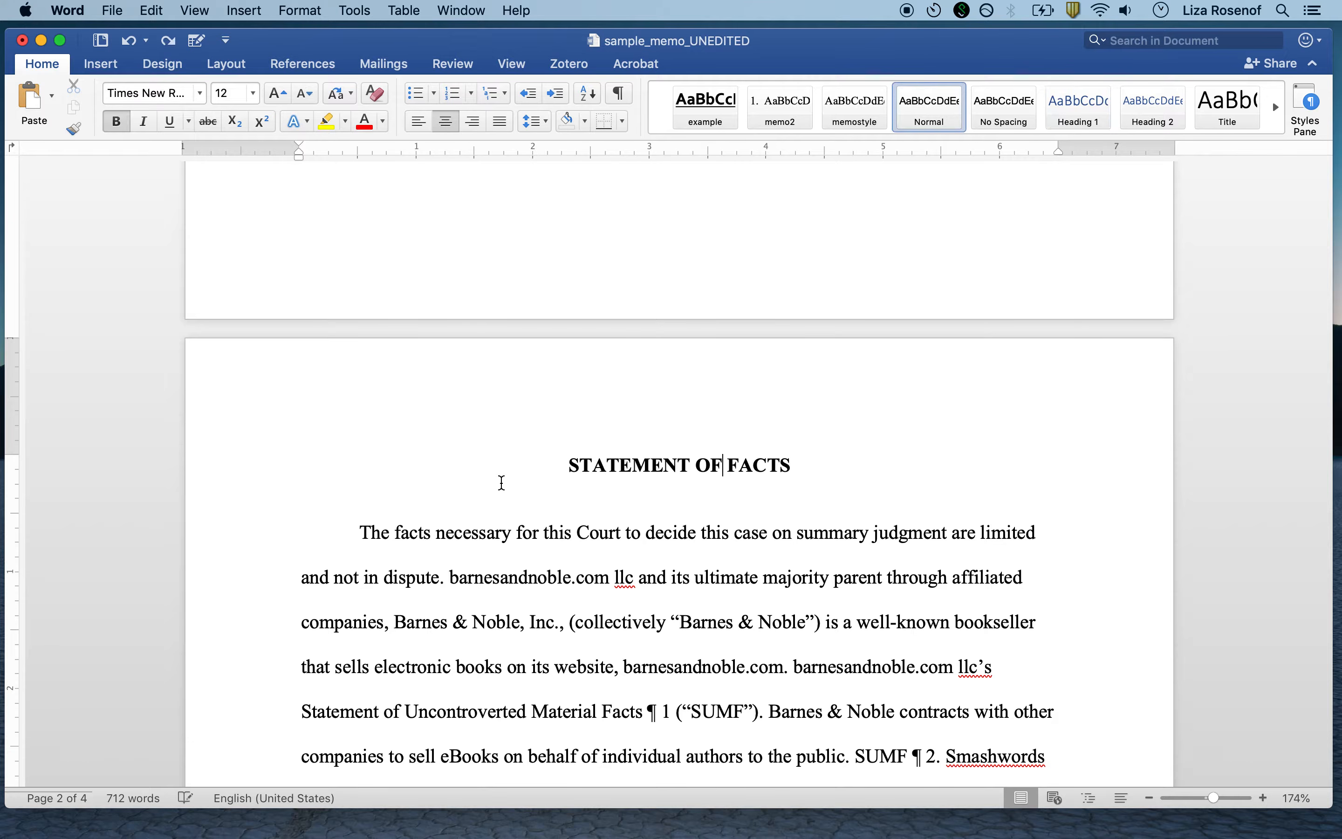
Update the Heading 1 style to match the bold, centered STATEMENT OF FACTS heading.
right_click(1061, 111)
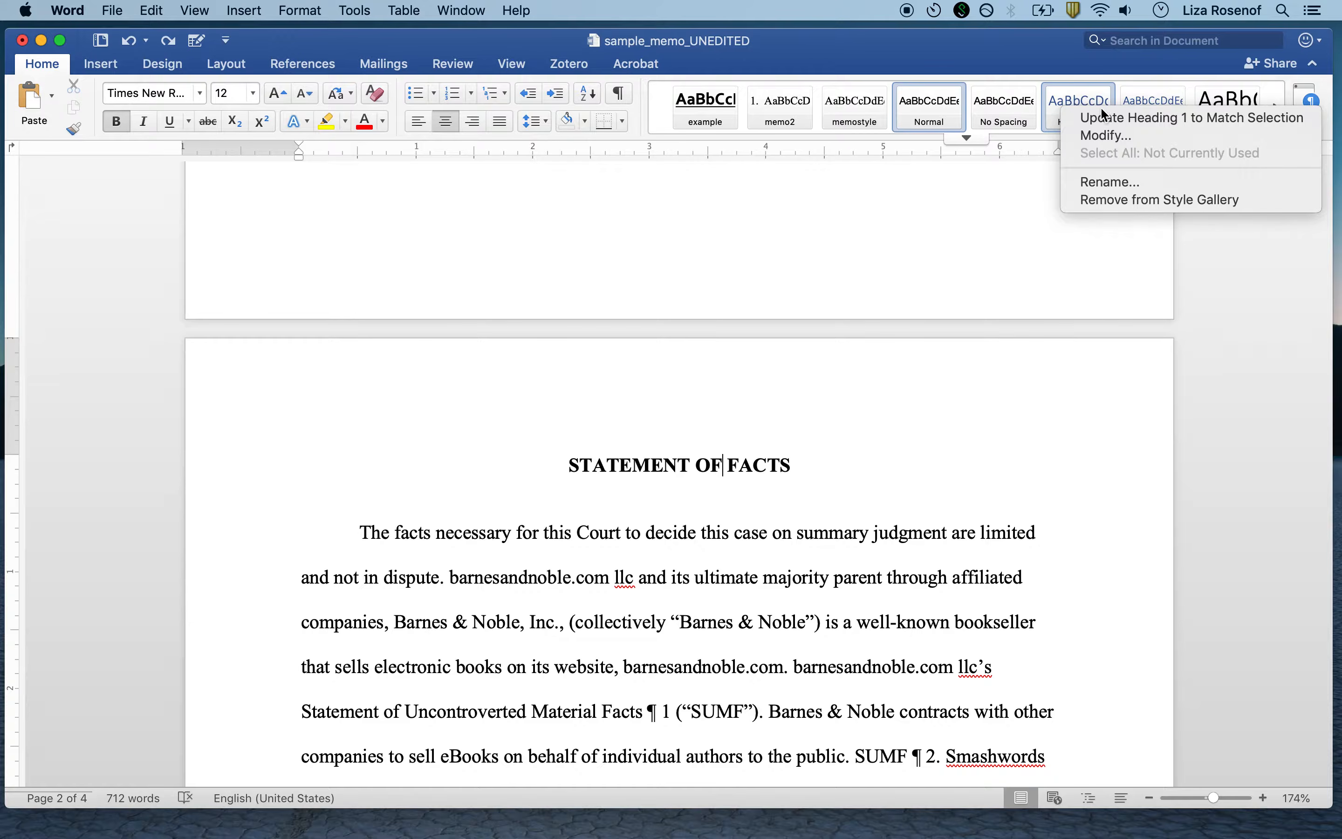
left_click(1128, 119)
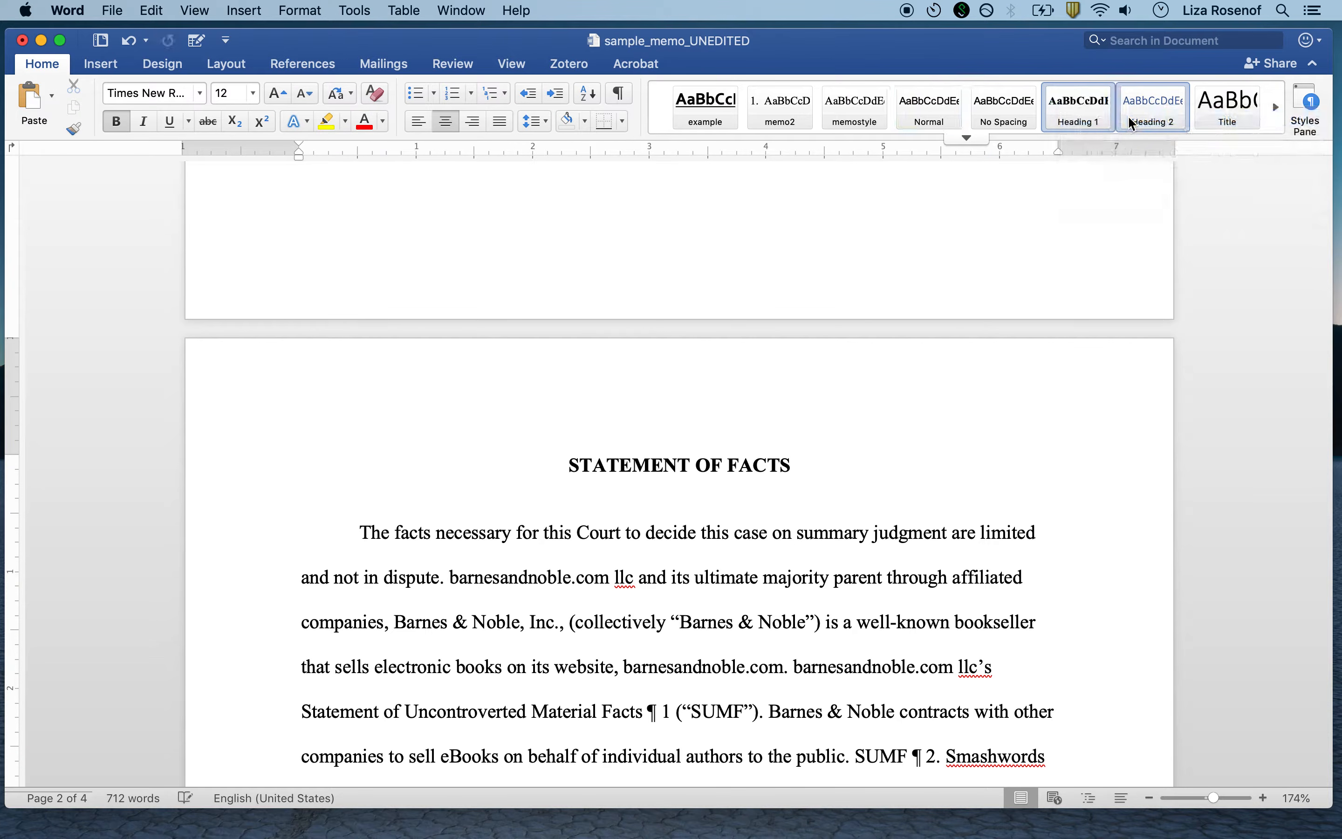
left_click(662, 463)
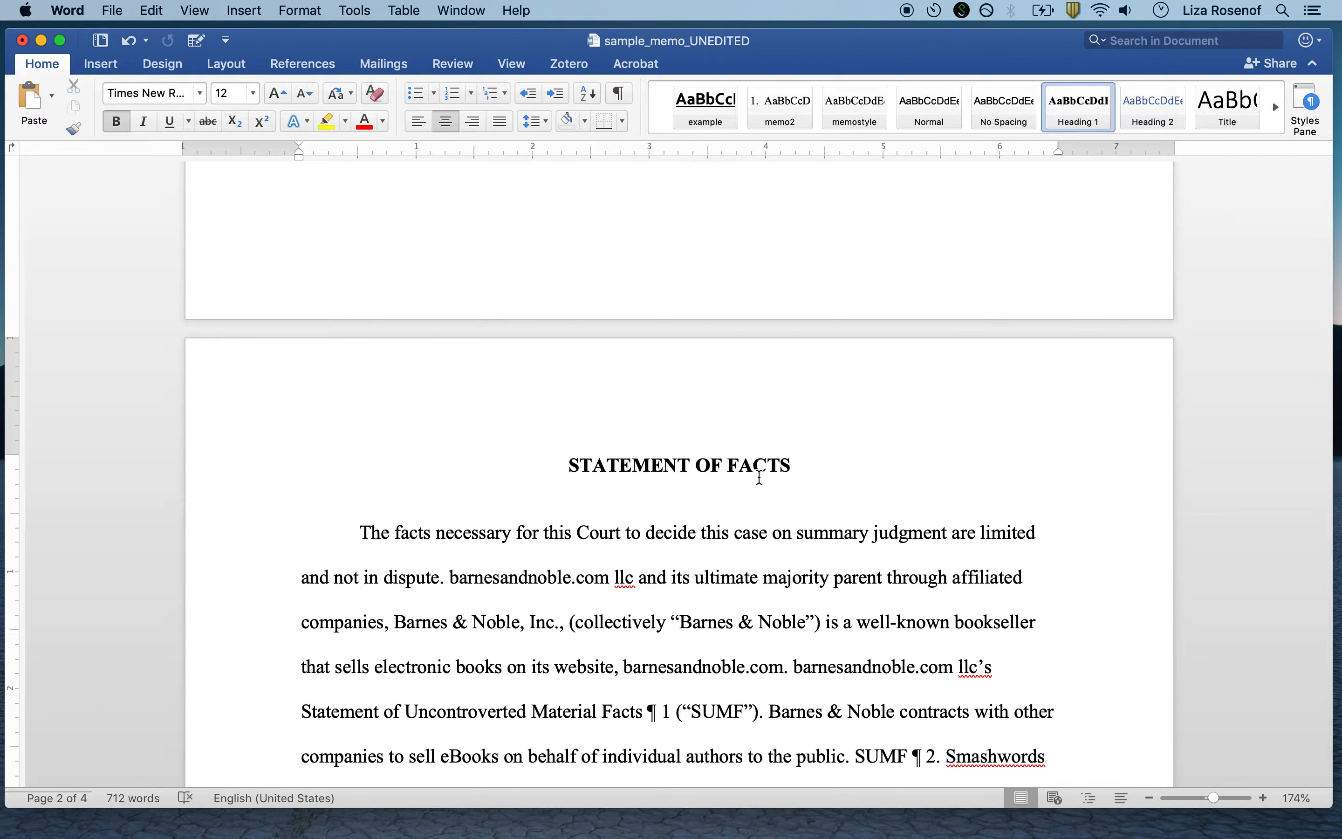
Apply the Heading 1 style to the ARGUMENT heading.
scroll(760, 479, "down", 10)
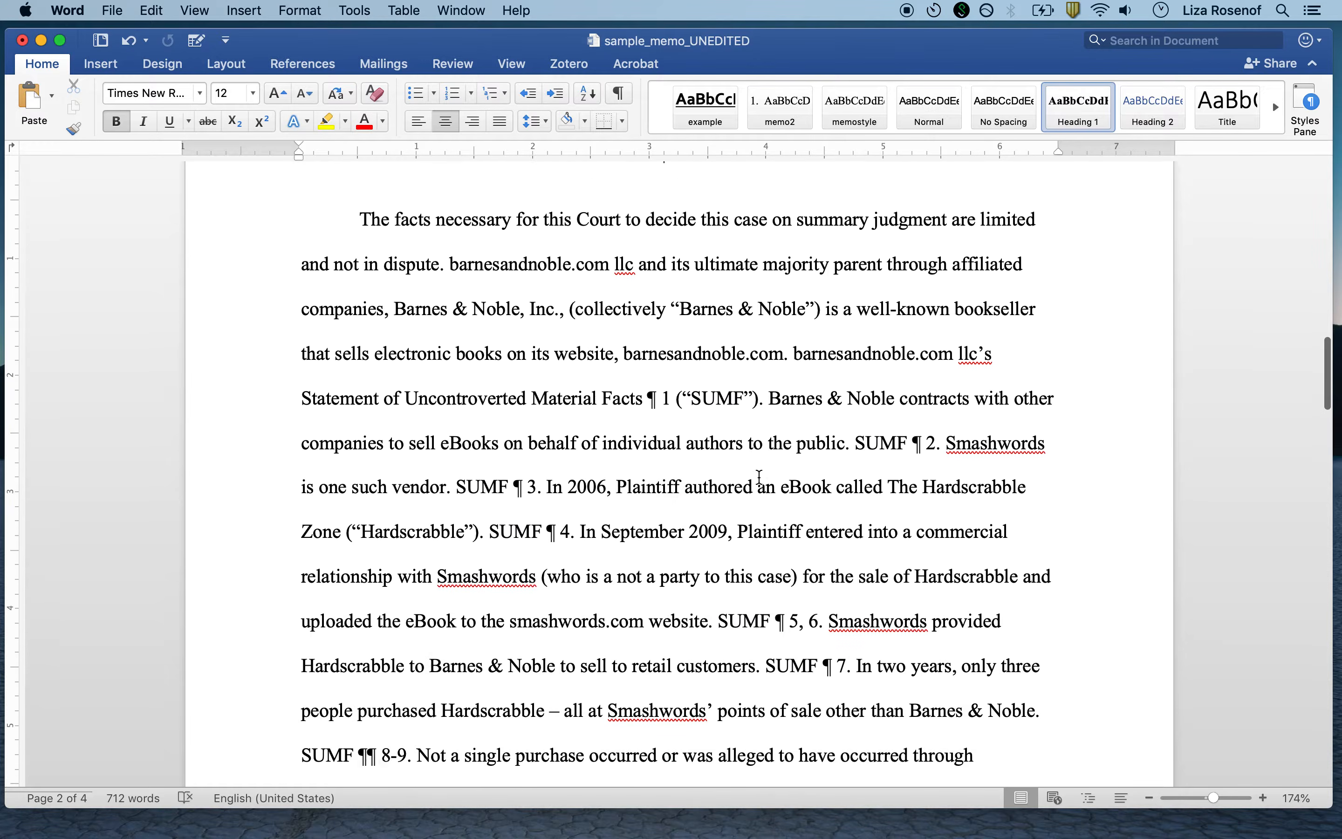
left_click(682, 534)
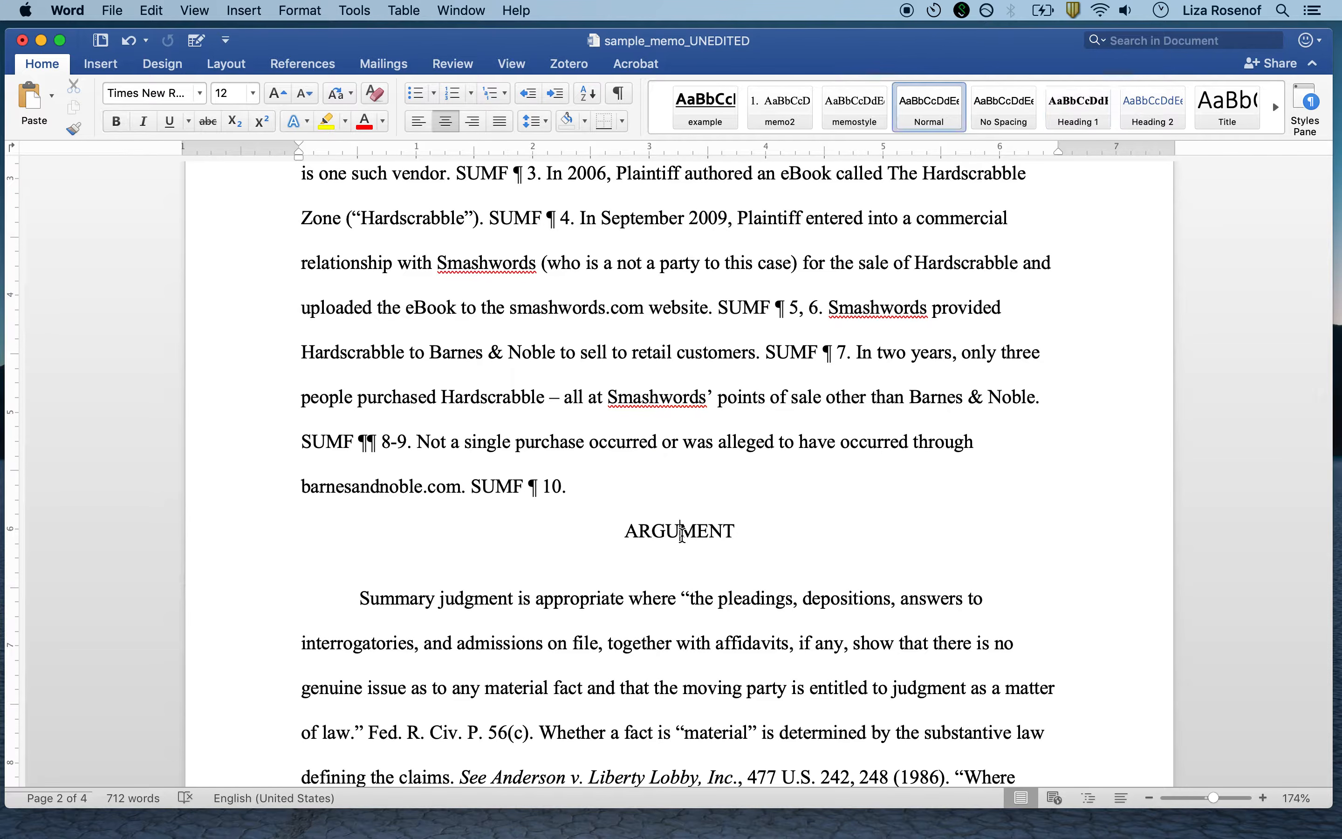
left_click(1069, 129)
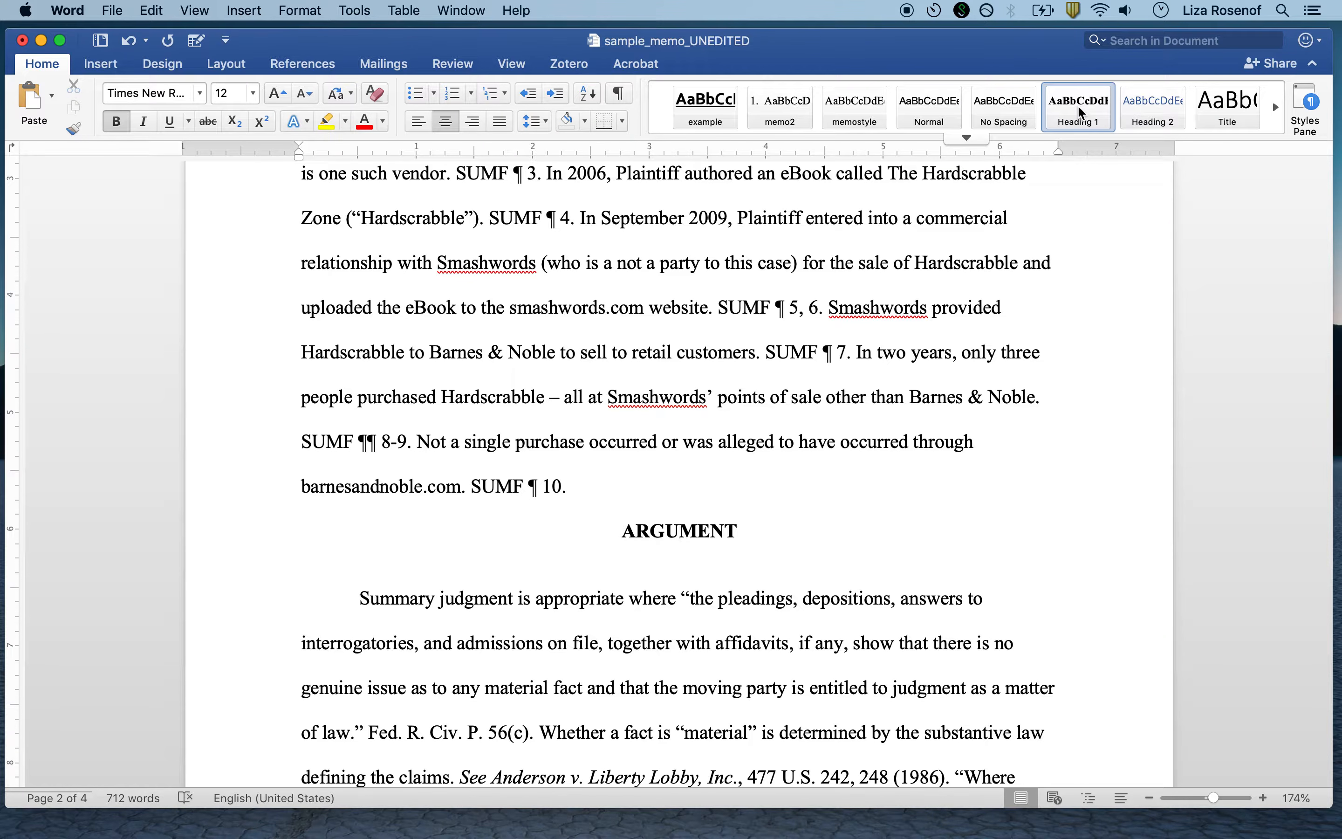
Underline the STATEMENT OF FACTS heading, update Heading 1 to match it, and check the ARGUMENT heading.
scroll(810, 361, "up", 6)
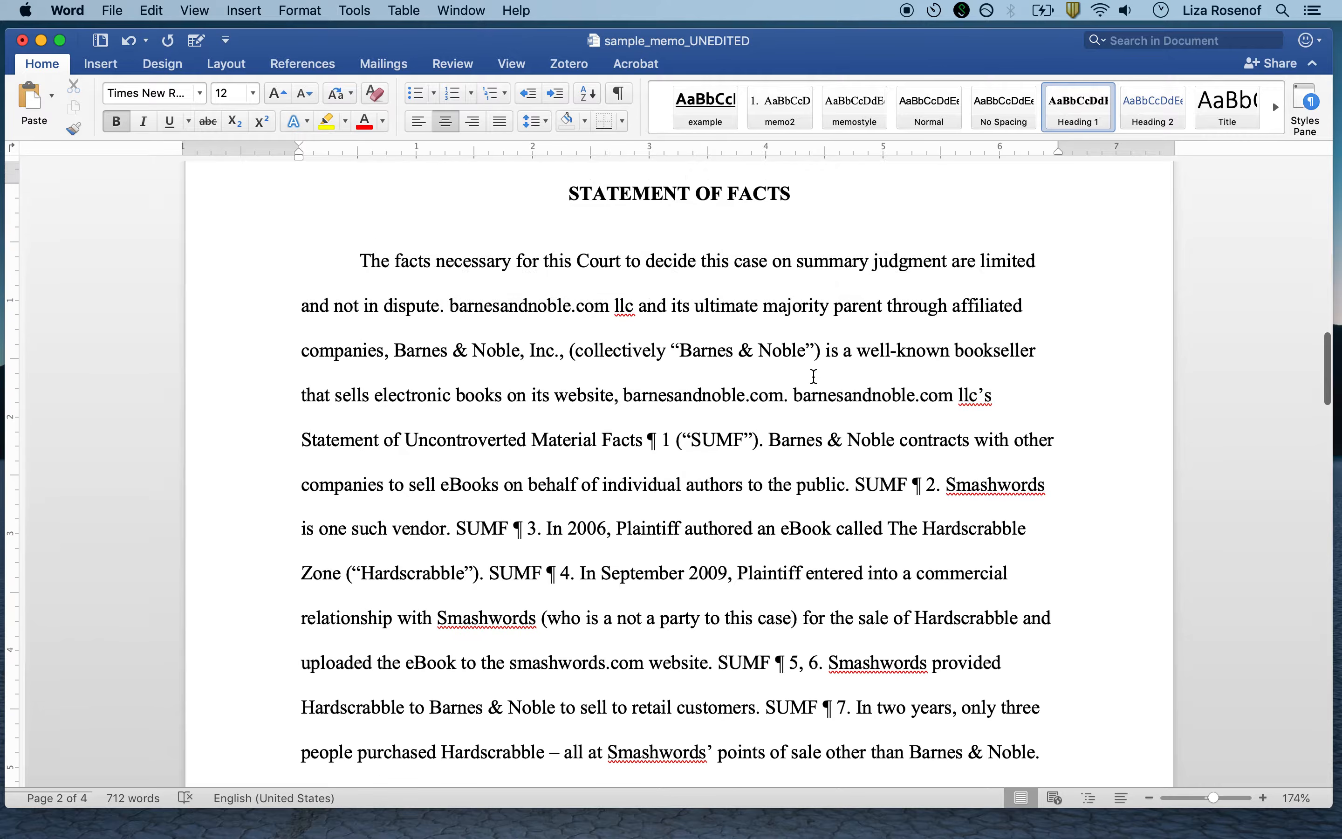
scroll(813, 376, "up", 1)
left_click_drag(566, 256, 762, 264)
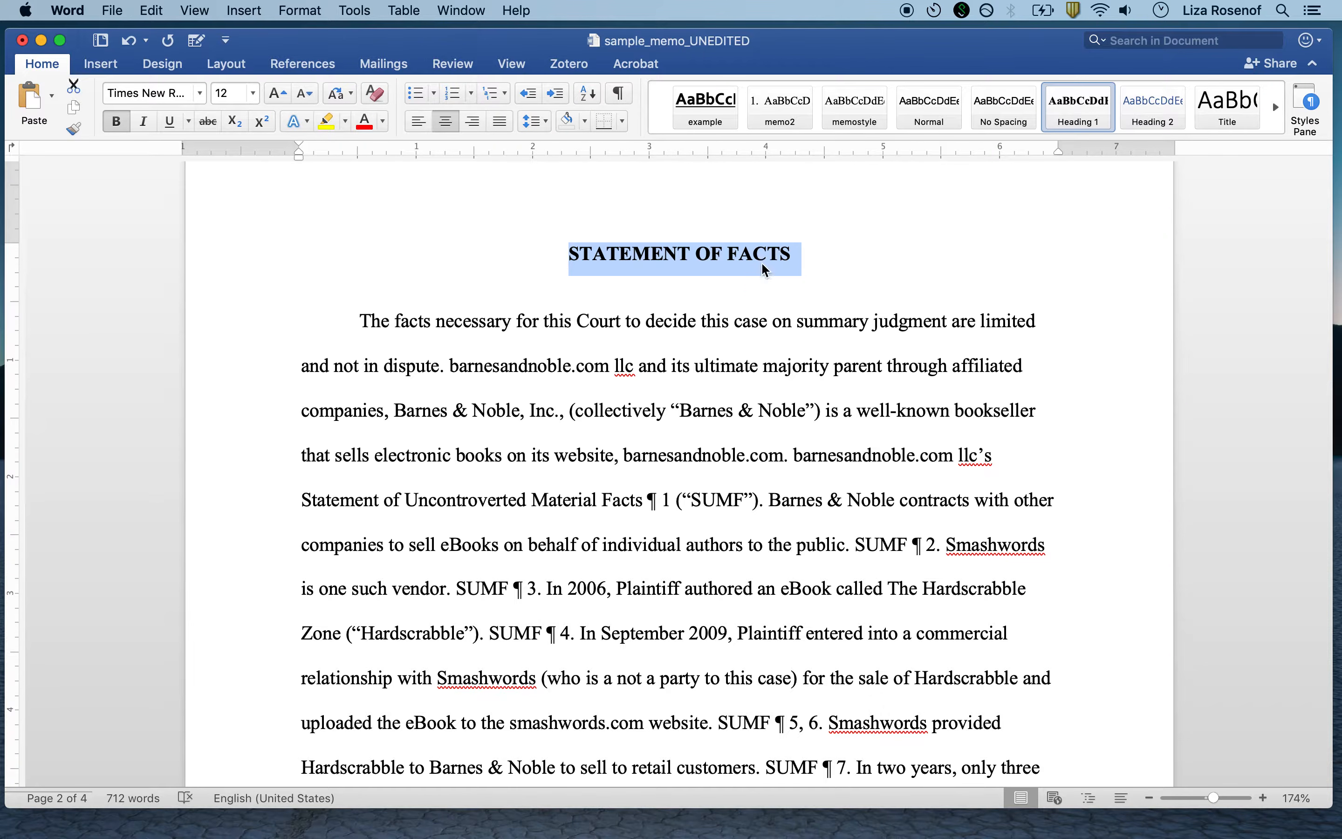
key("super+u")
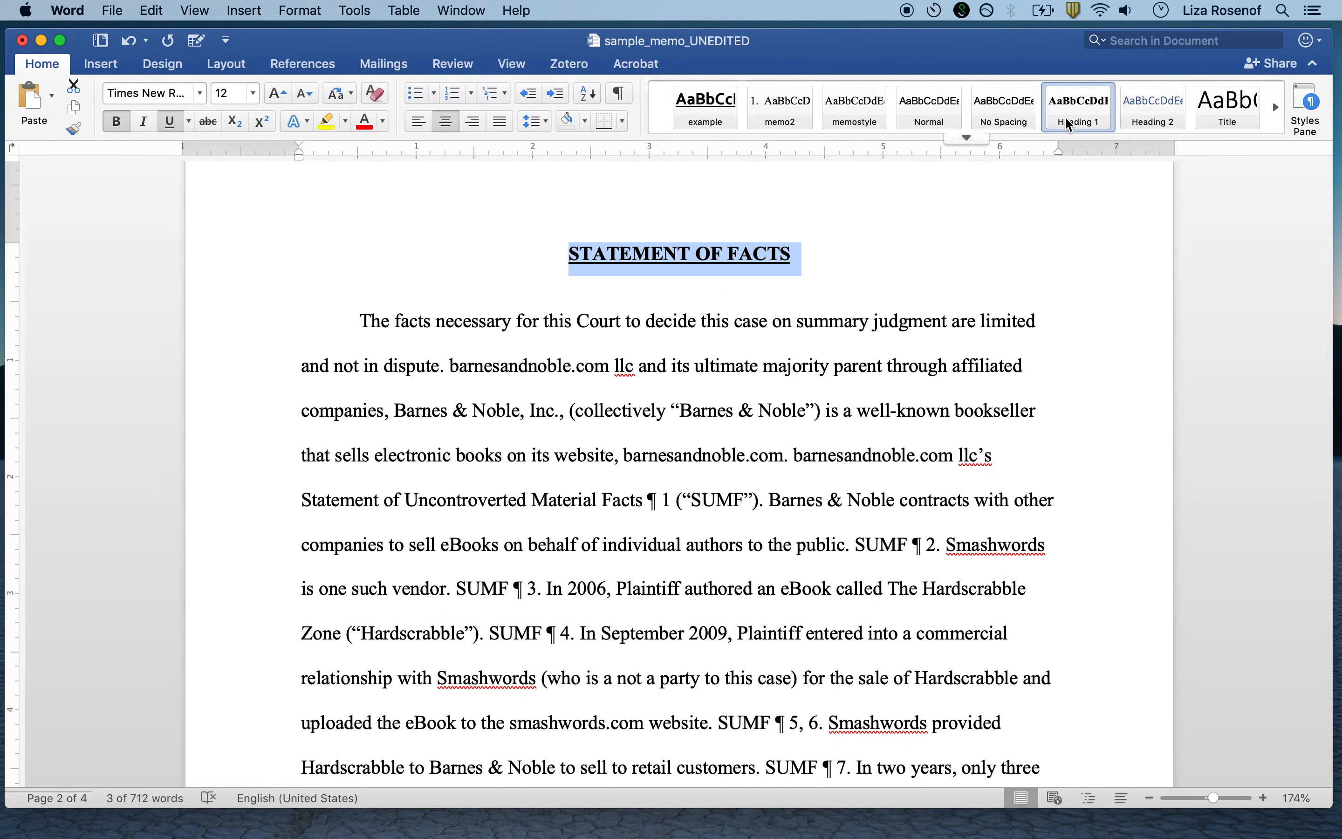
right_click(1068, 123)
left_click(1105, 127)
scroll(901, 354, "down", 10)
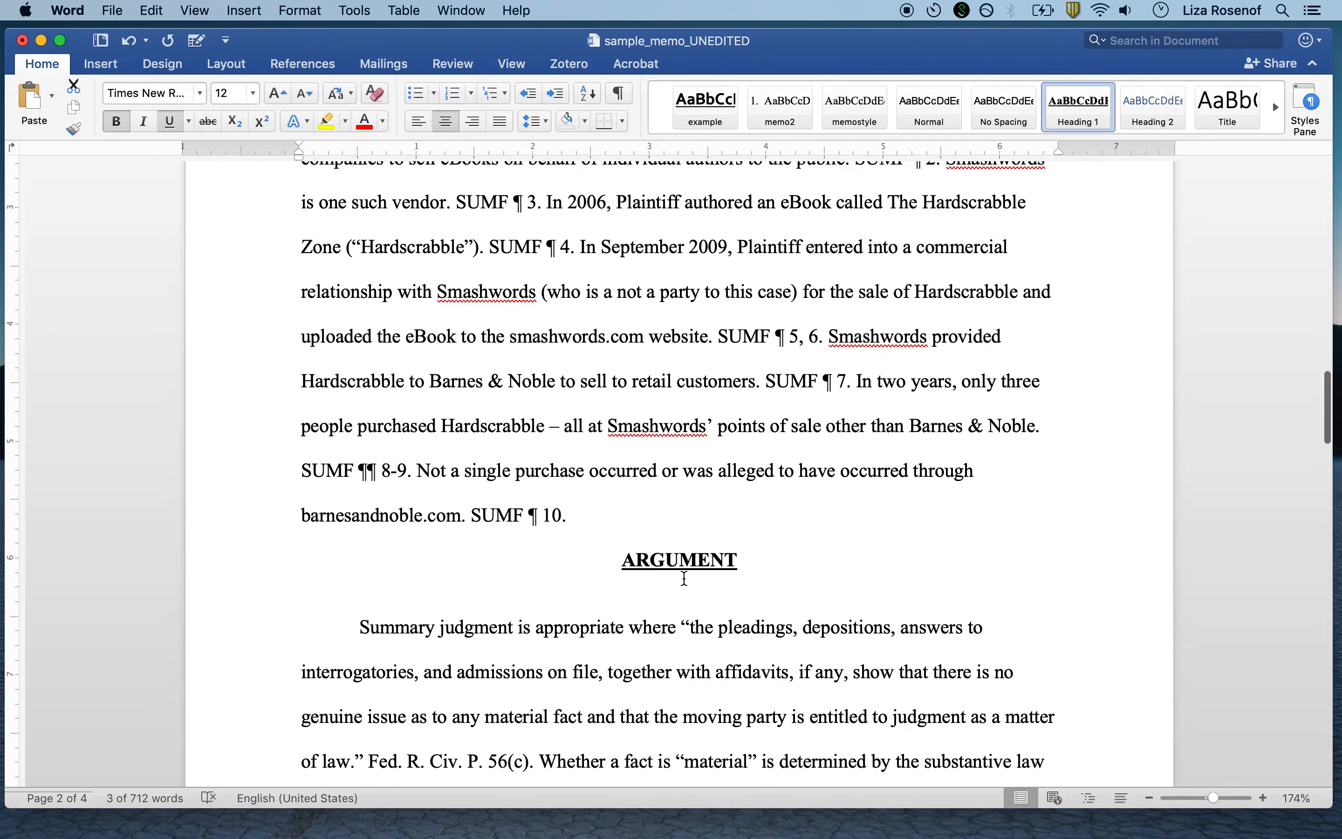
scroll(684, 578, "up", 8)
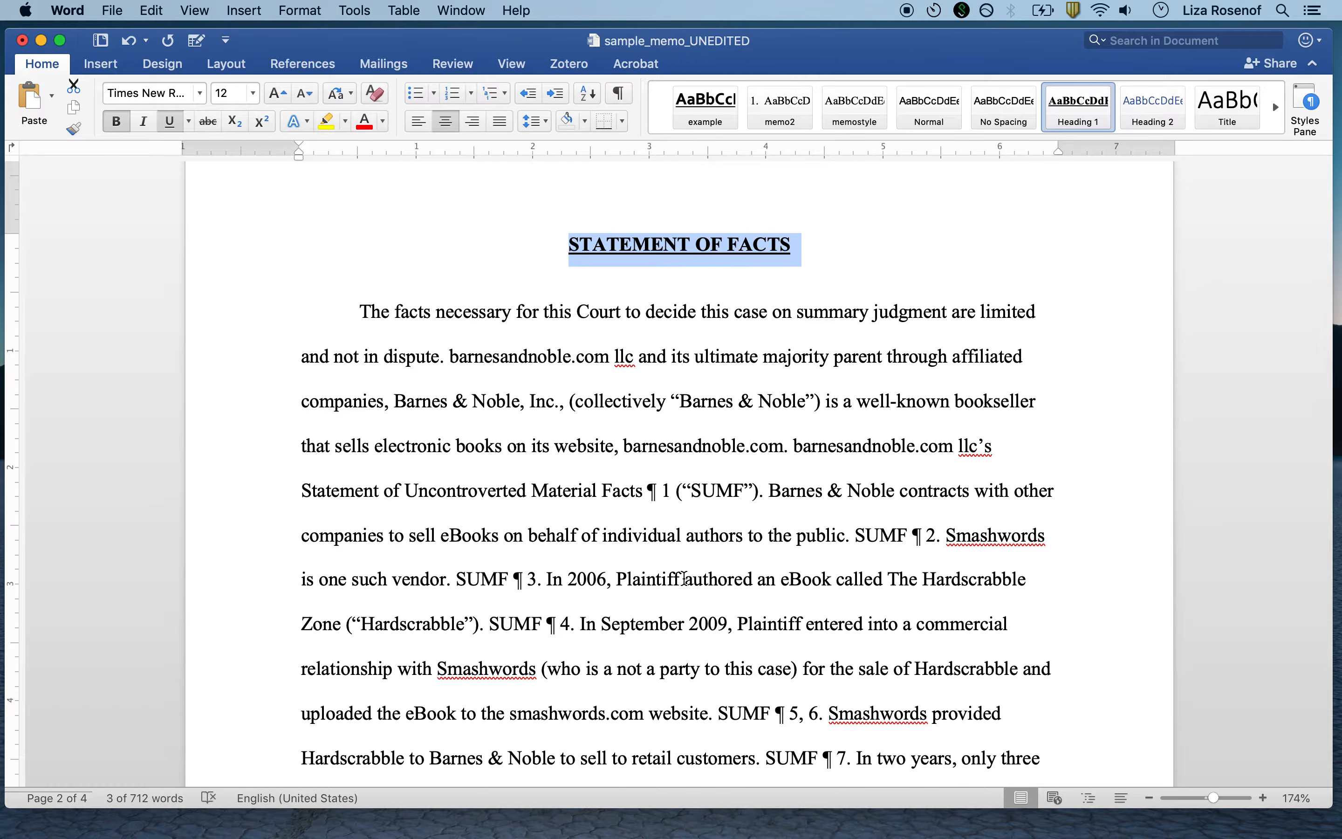
Undo the Heading 1 style update and remove the underline from the STATEMENT OF FACTS heading.
key("super+z")
key("super+u")
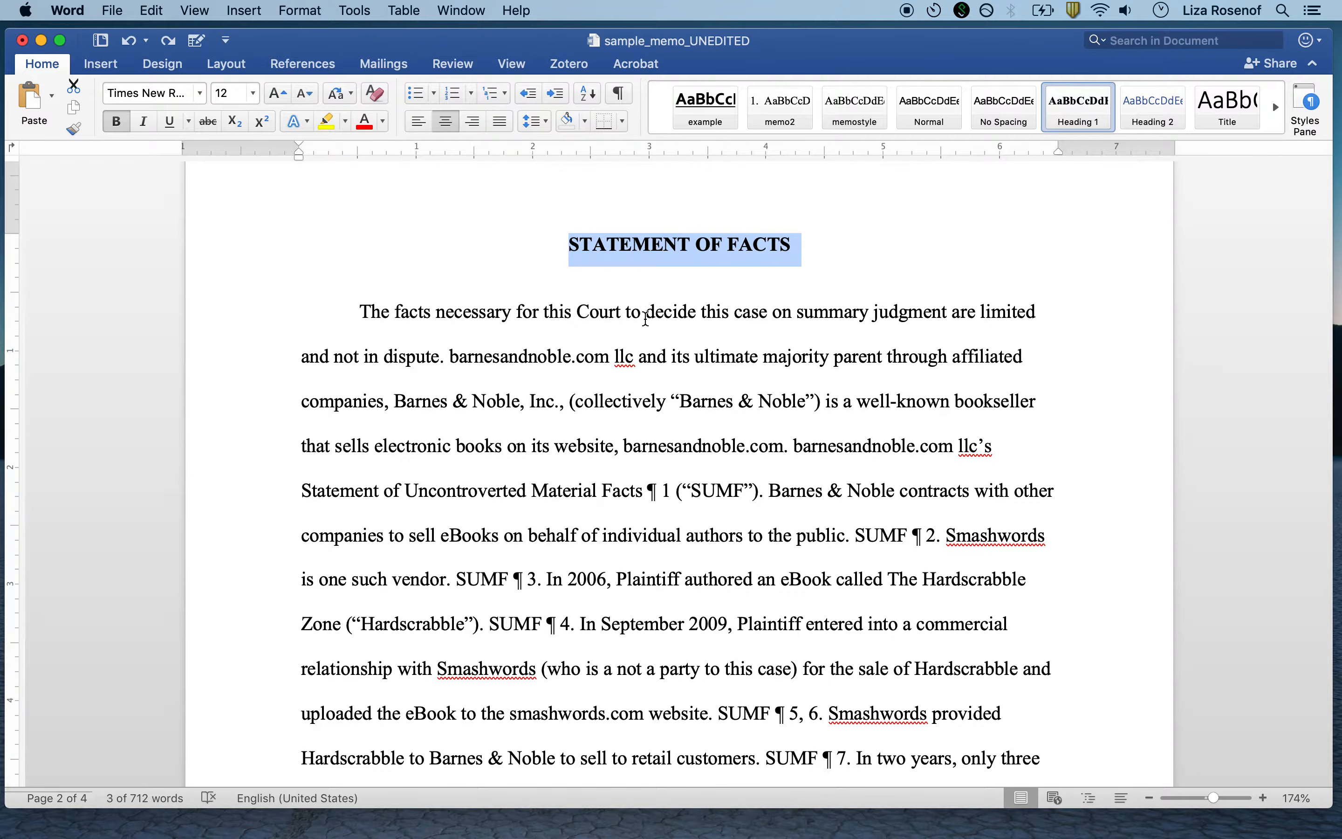
Apply the Heading 1 style to the CONCLUSION heading.
scroll(643, 311, "down", 10)
scroll(643, 308, "down", 20)
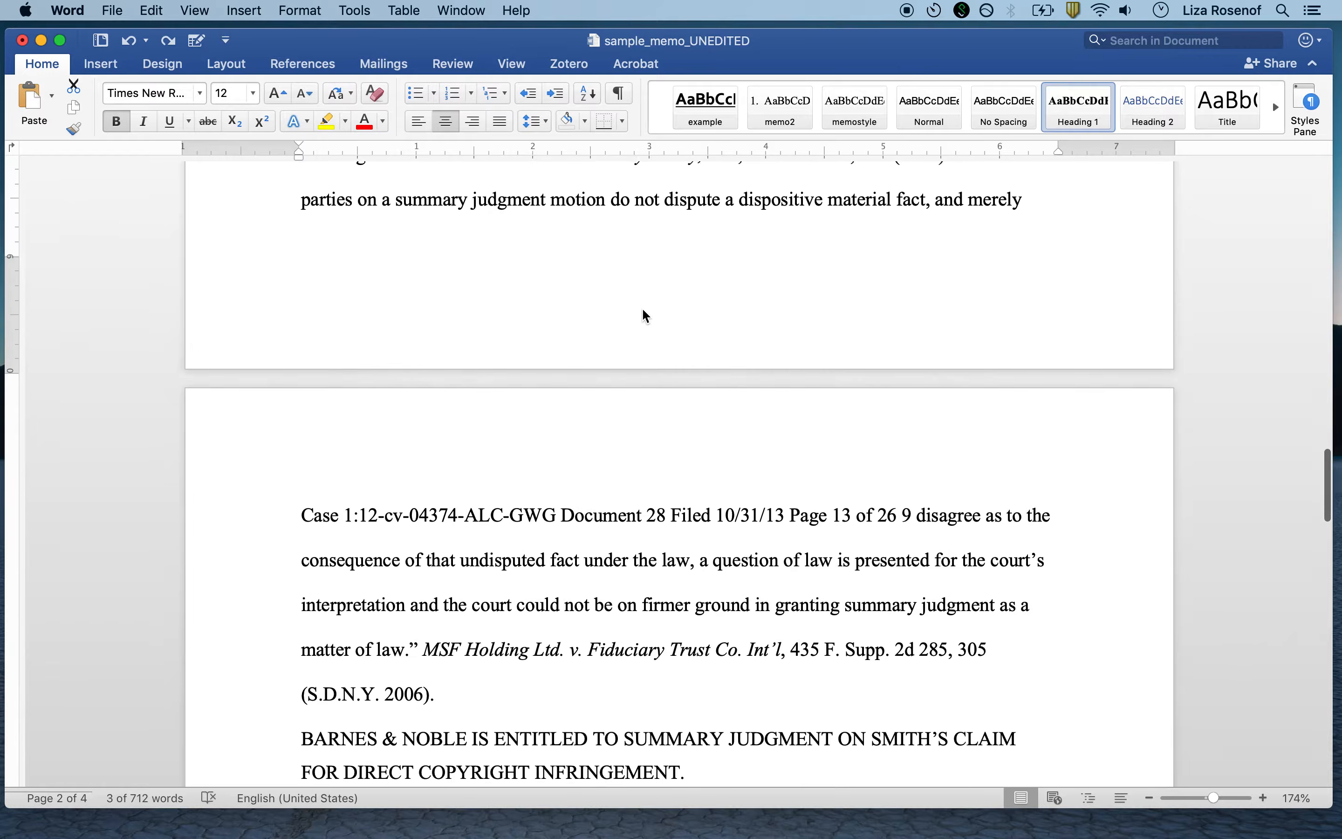
scroll(643, 308, "down", 15)
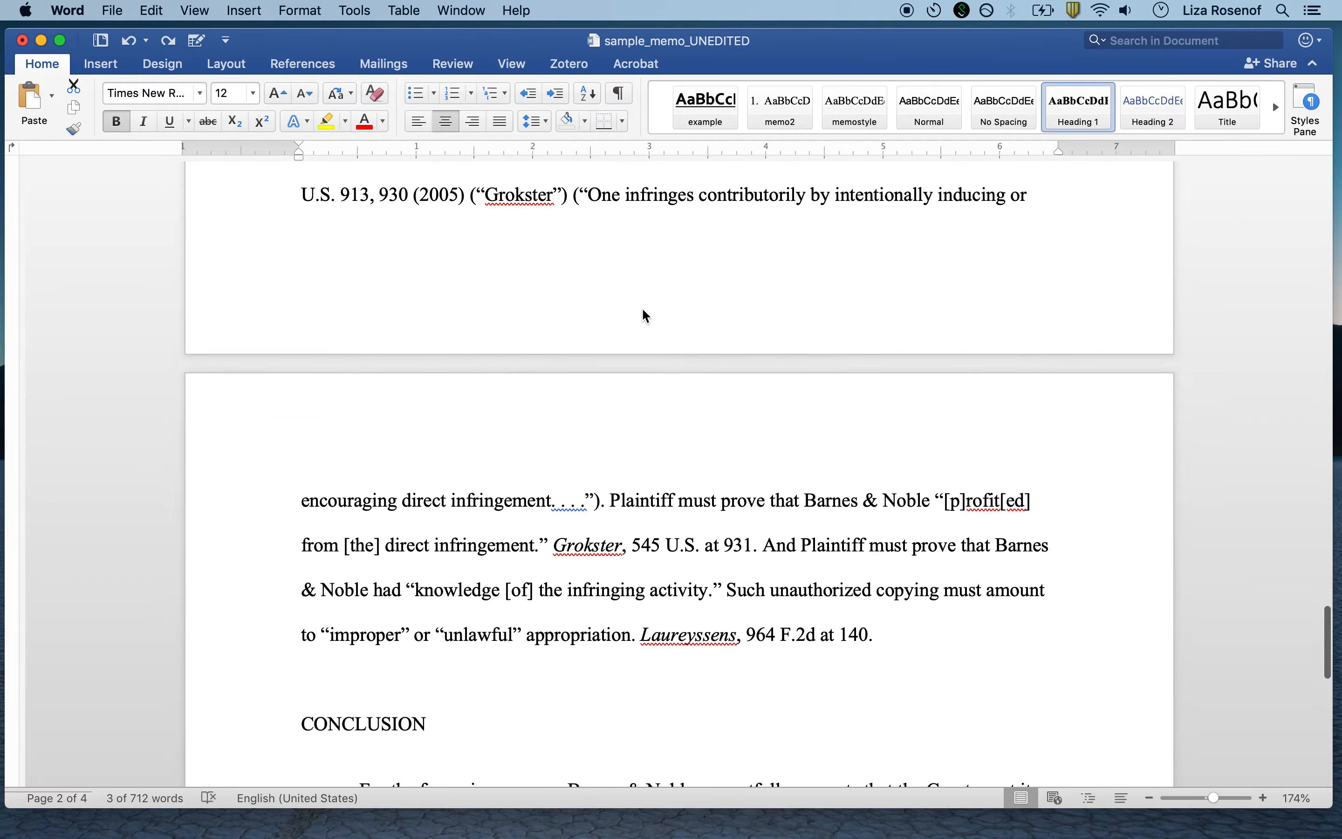
left_click(328, 350)
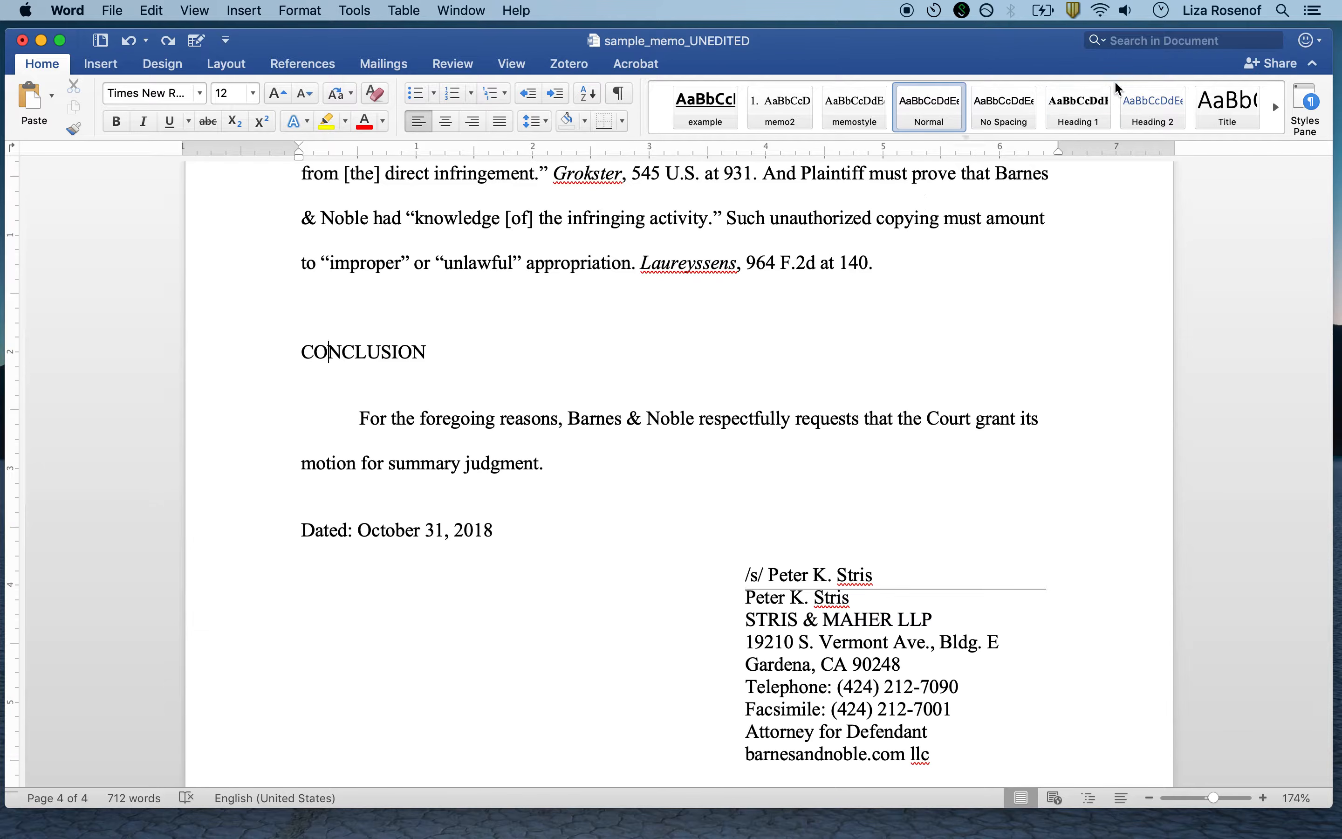
left_click(1094, 107)
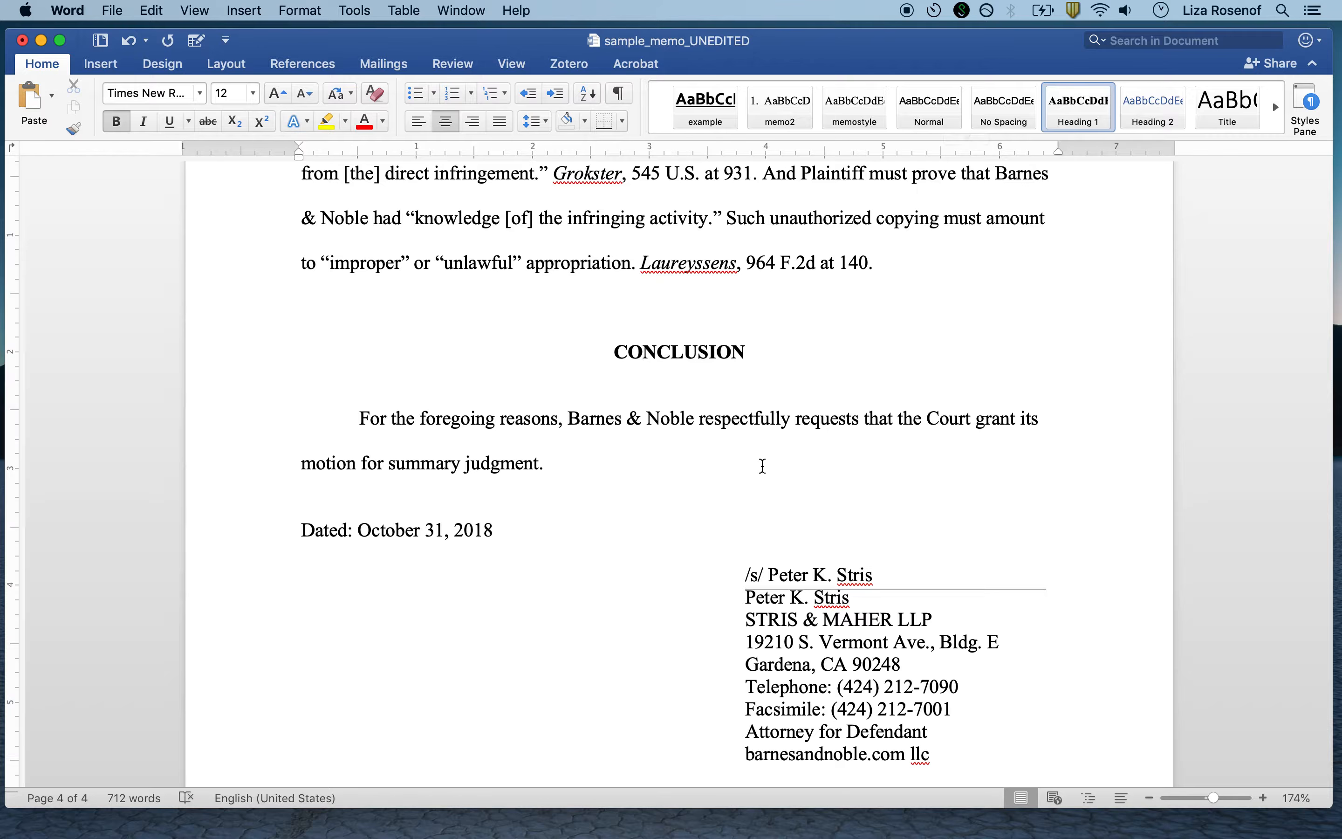
Review the Heading 1 style's modification settings and leave them without making changes.
scroll(761, 464, "up", 1)
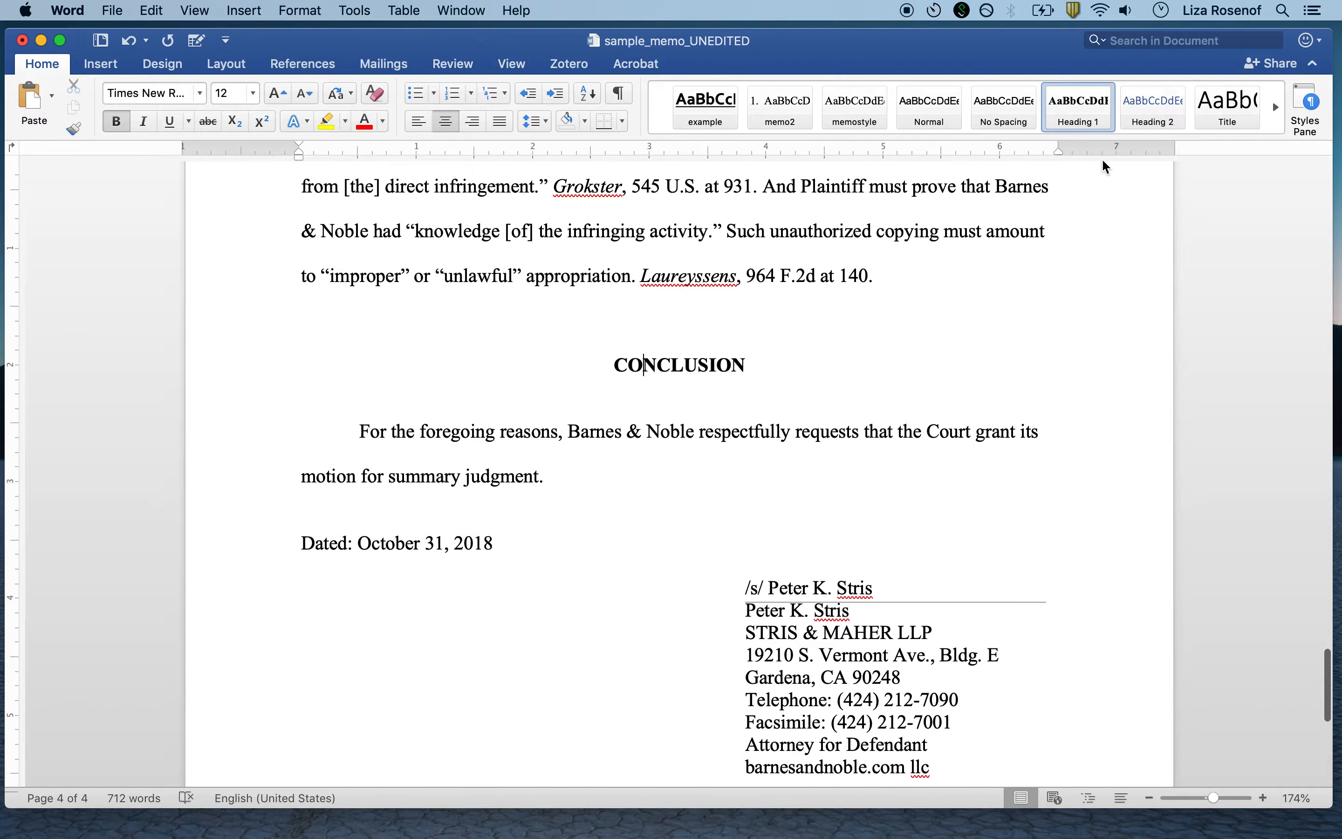
right_click(1084, 124)
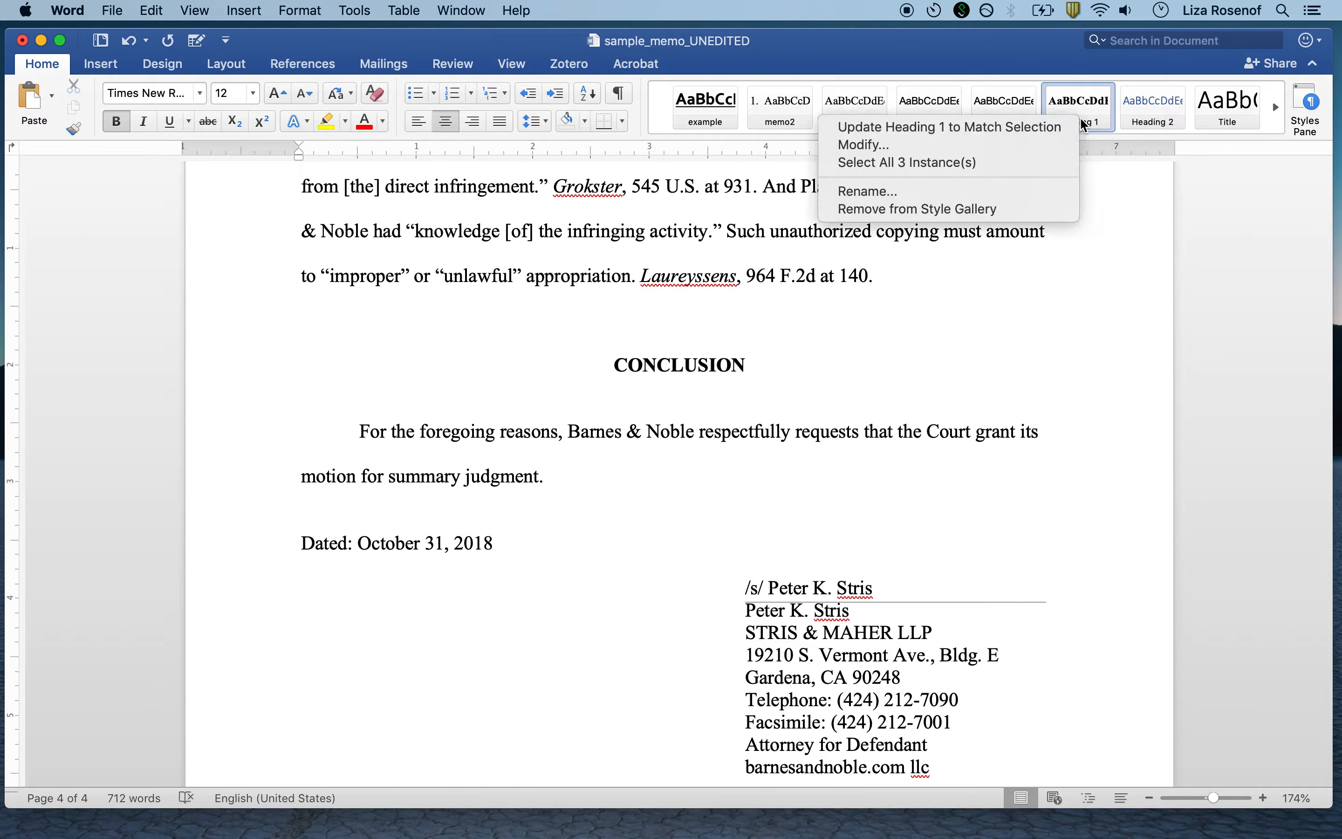
left_click(1020, 143)
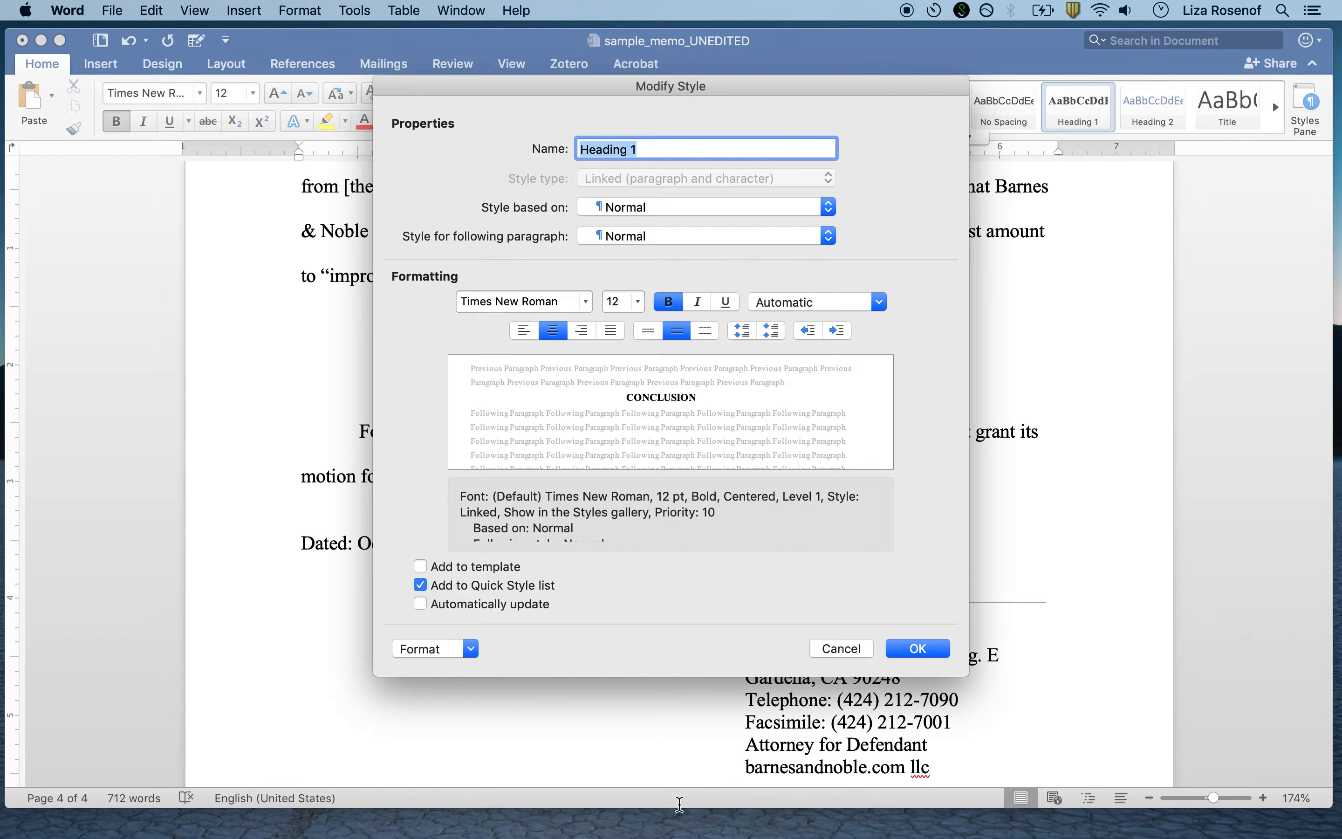
left_click(841, 649)
Bold the entire subheading about summary judgment on Smith's claim for direct copyright infringement.
scroll(687, 378, "up", 5)
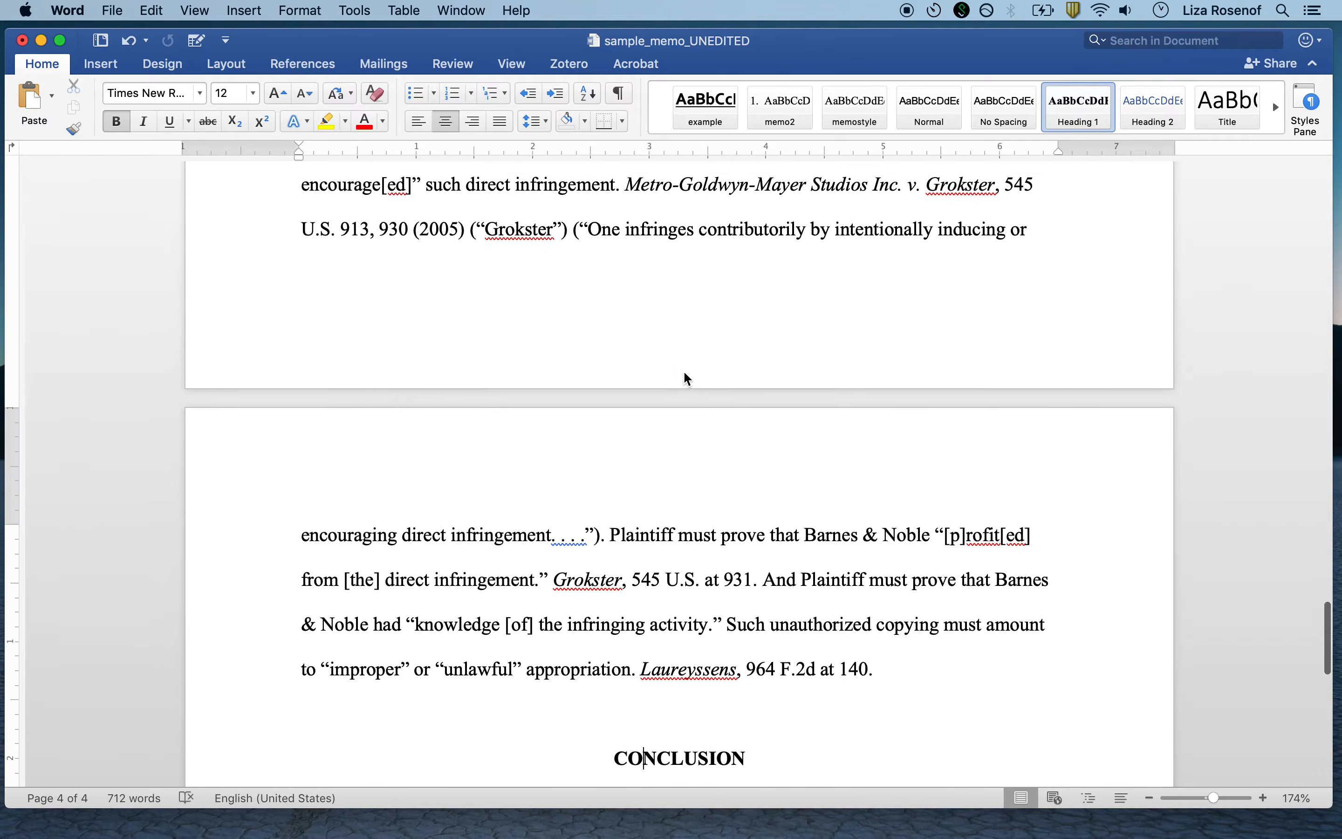
scroll(687, 379, "up", 10)
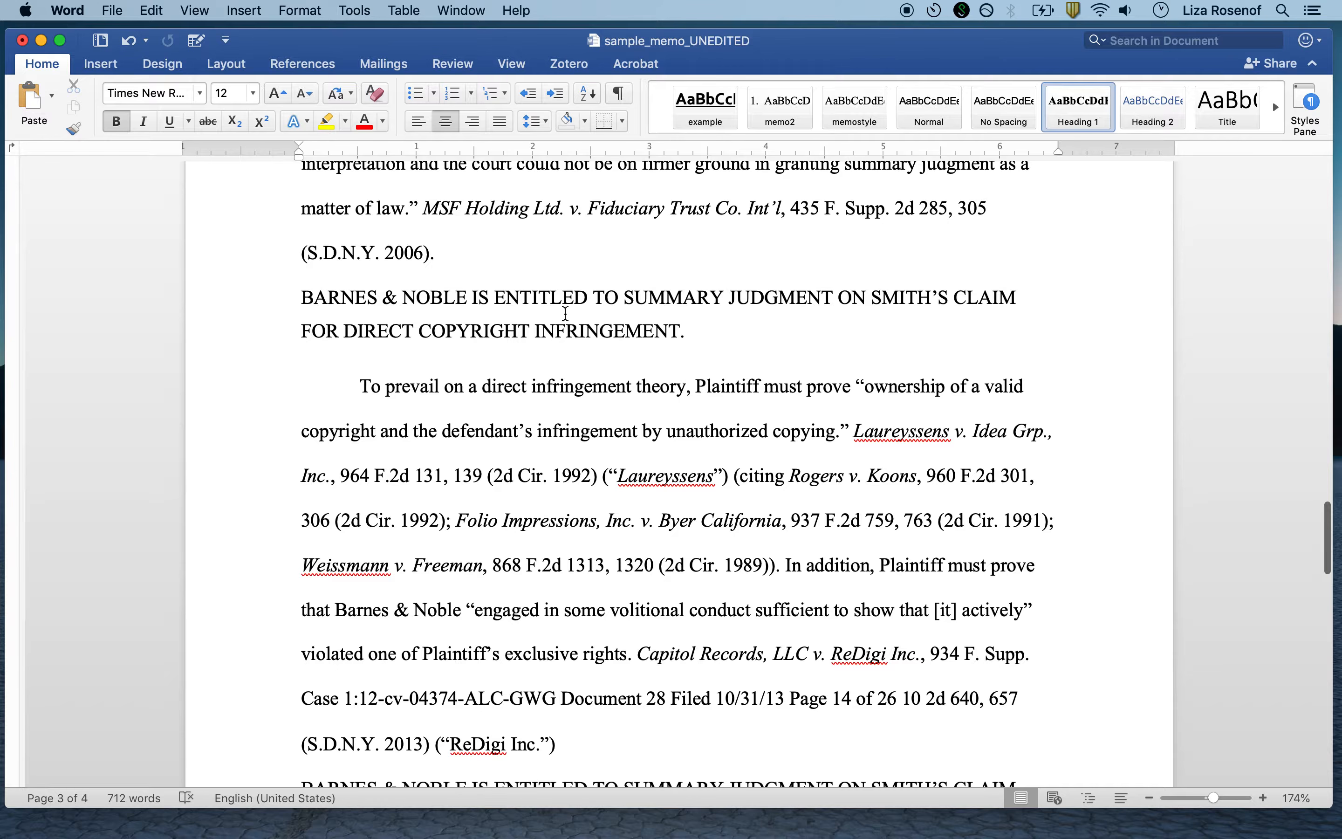
left_click(522, 302)
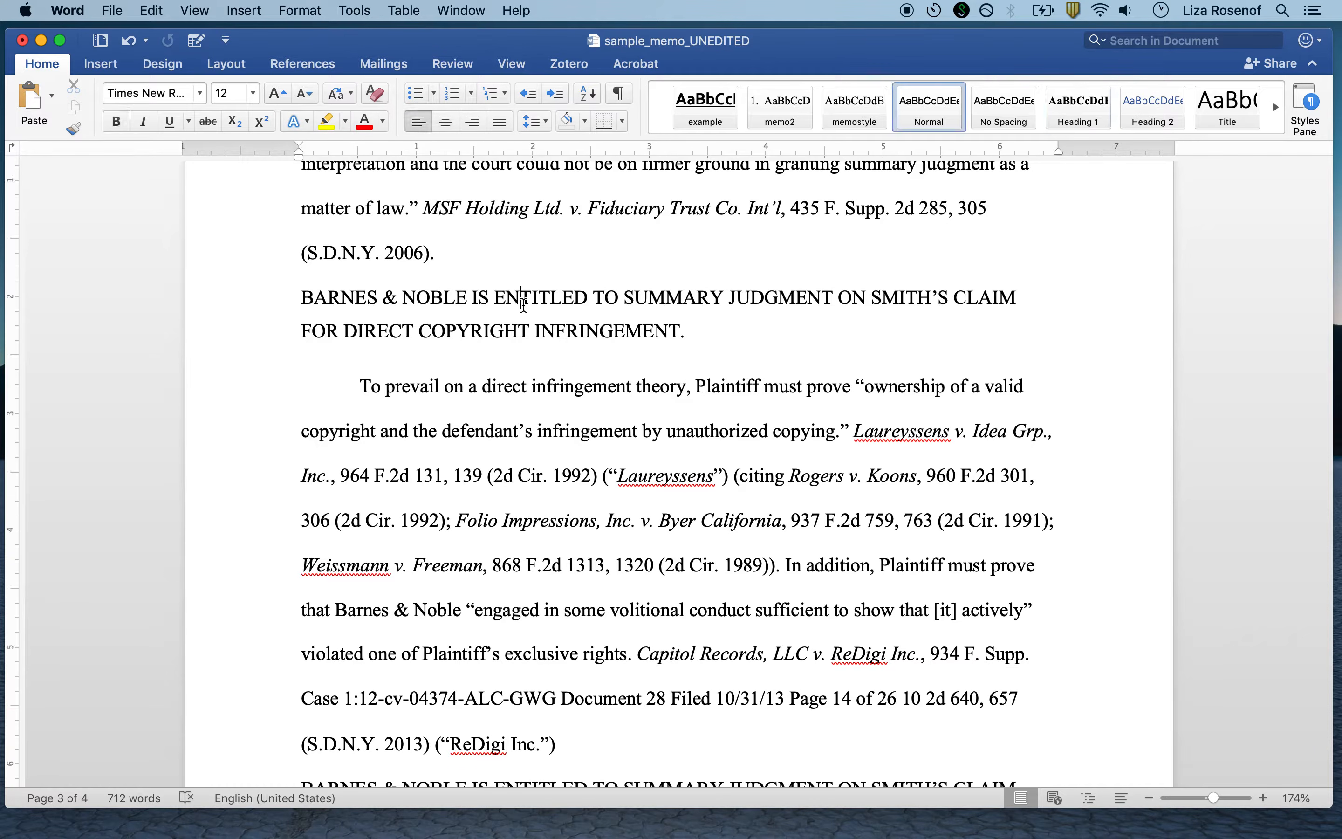
triple_click(700, 321)
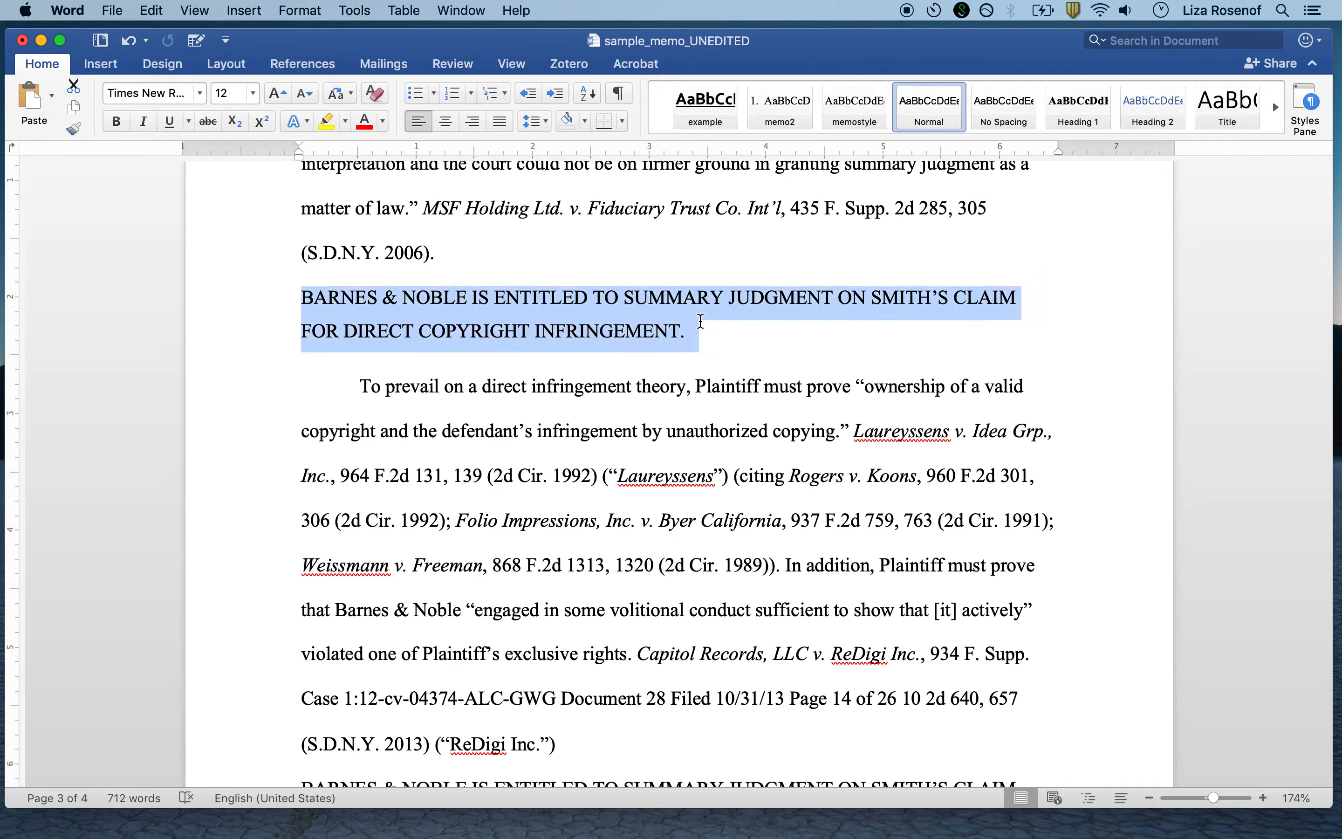
key("super+b")
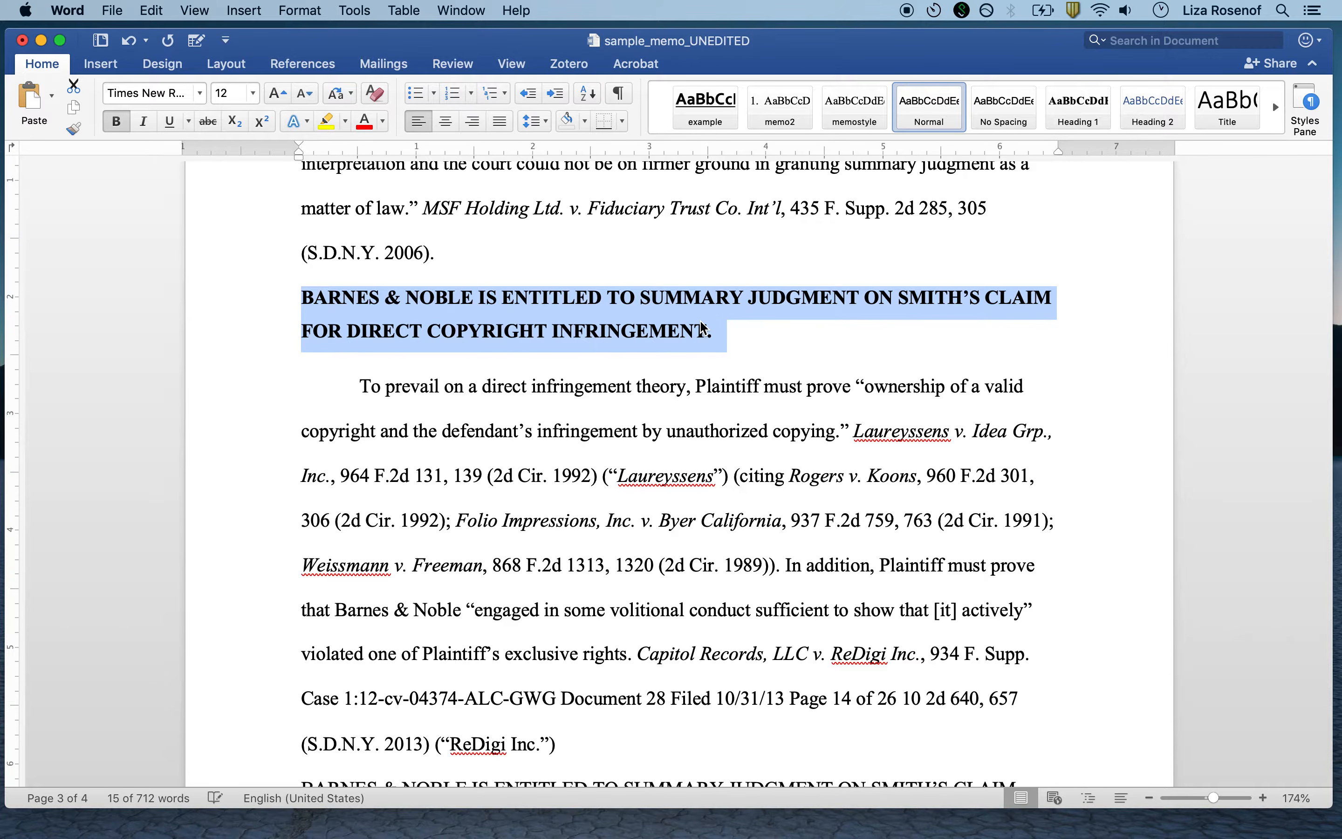
Update the Heading 2 style to match the bold direct copyright infringement subheading.
left_click(730, 333)
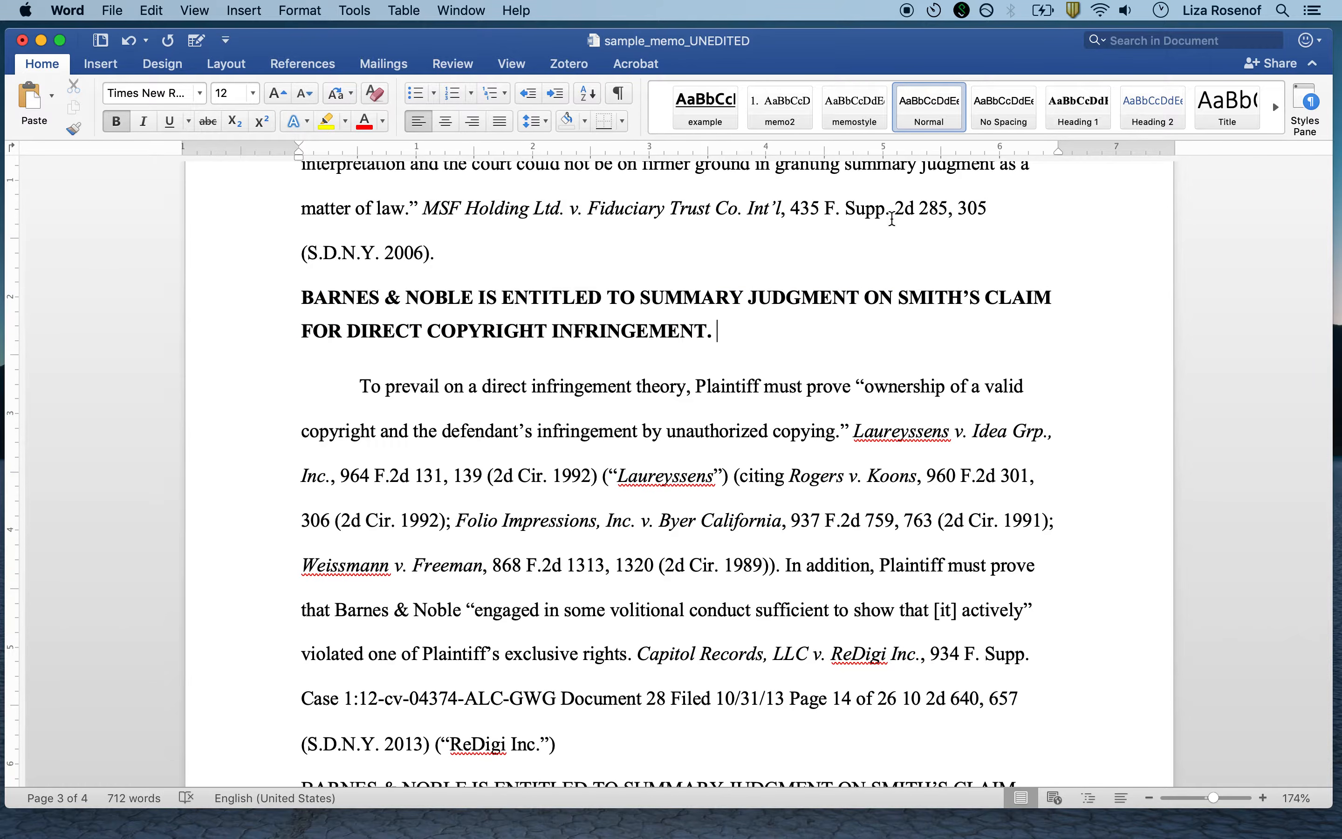
right_click(1154, 122)
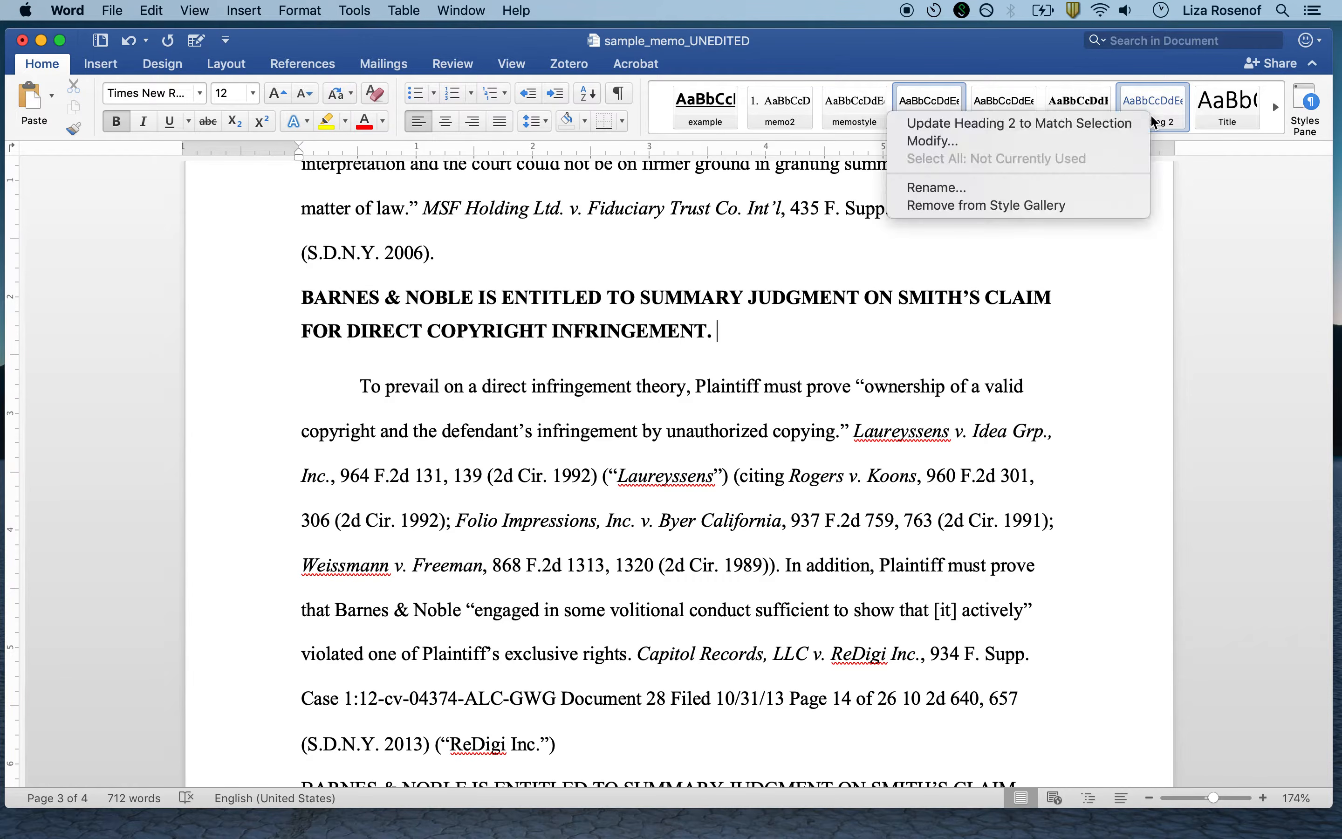
left_click(1125, 124)
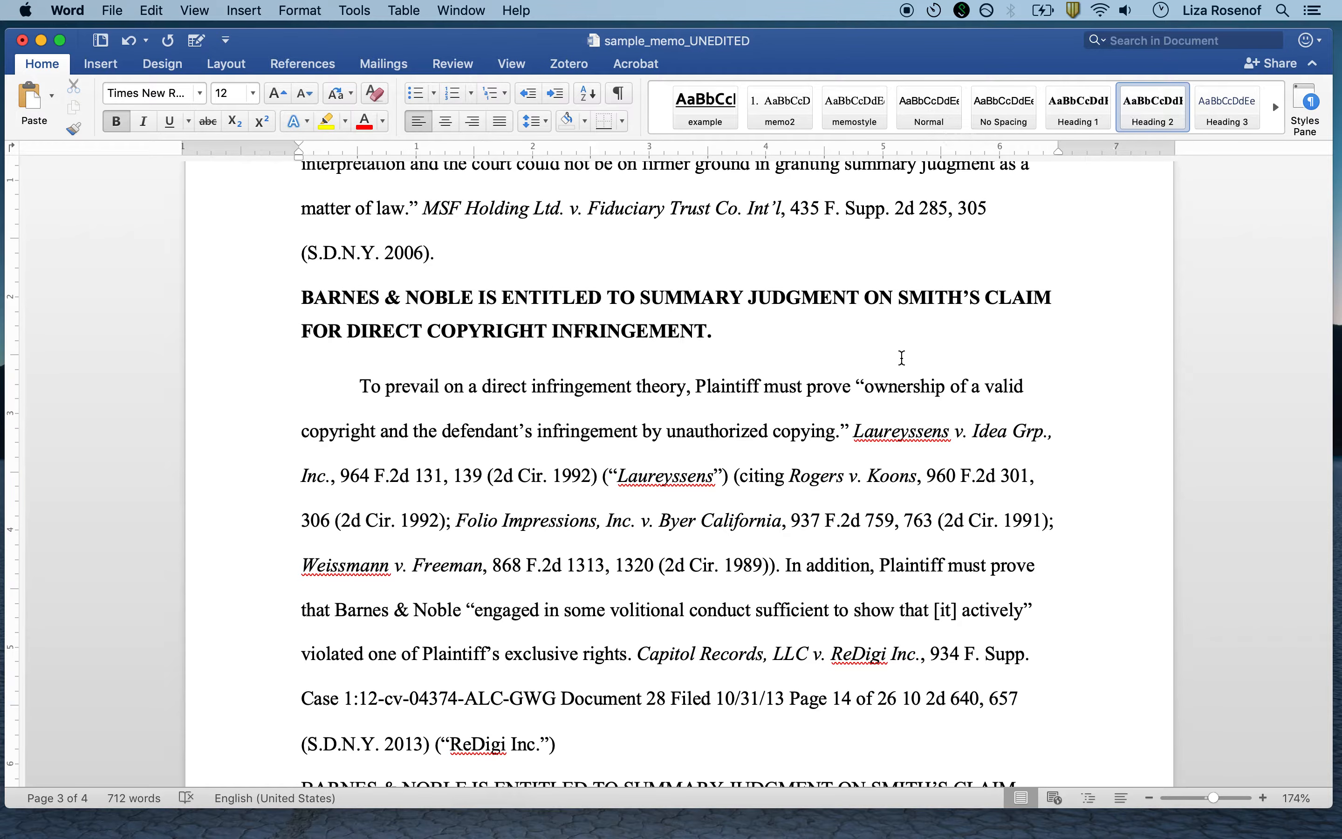
Apply the Heading 2 style to the subheading about Smith's claim for contributory copyright infringement.
scroll(902, 355, "down", 10)
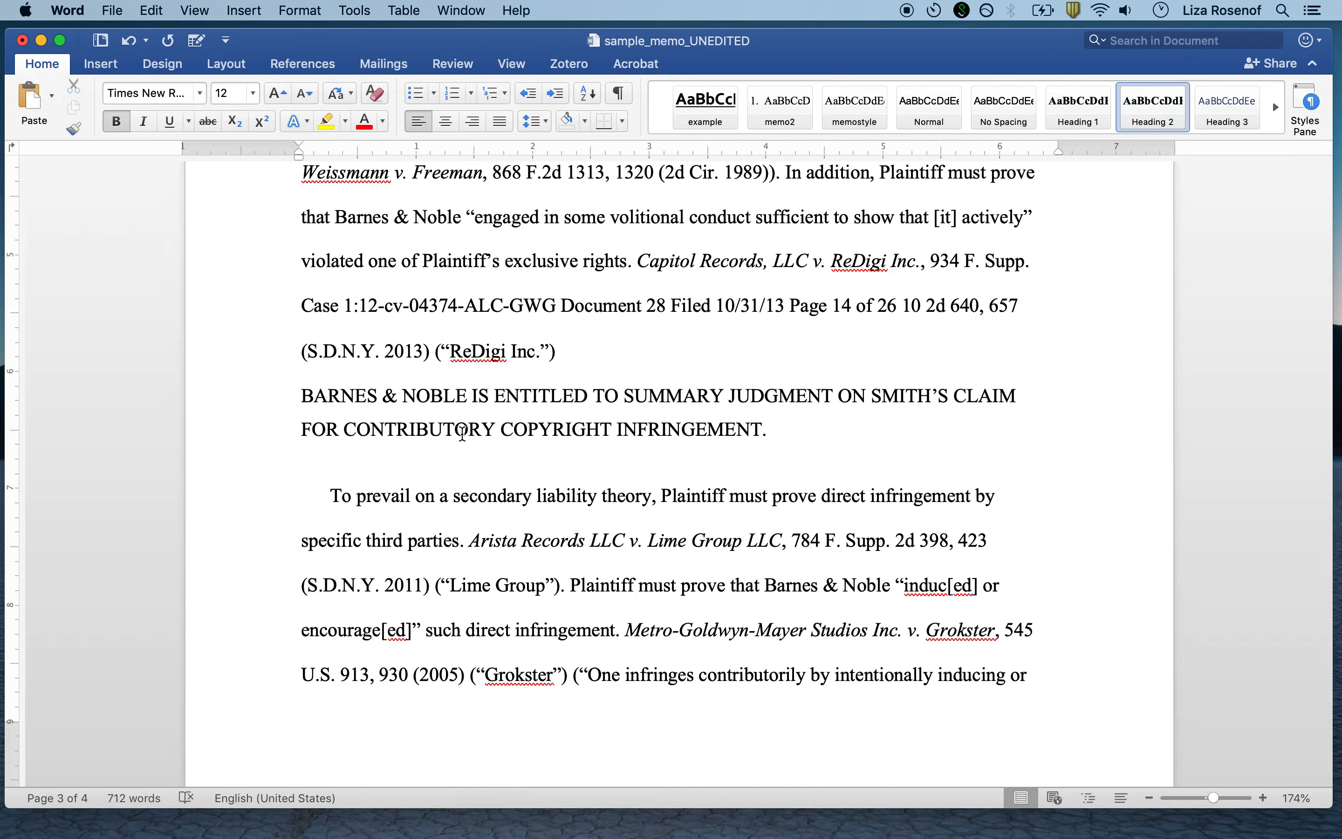
left_click(530, 430)
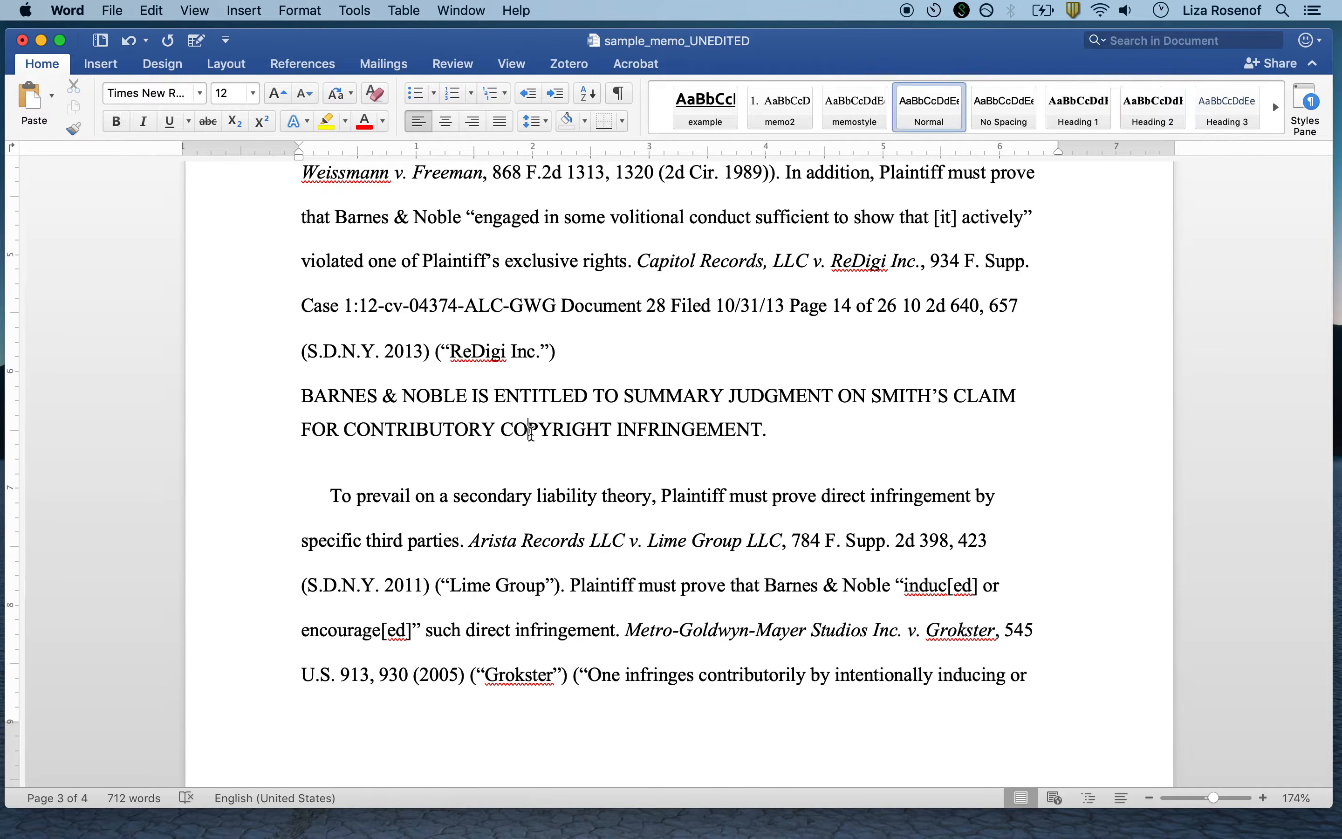
left_click(1159, 108)
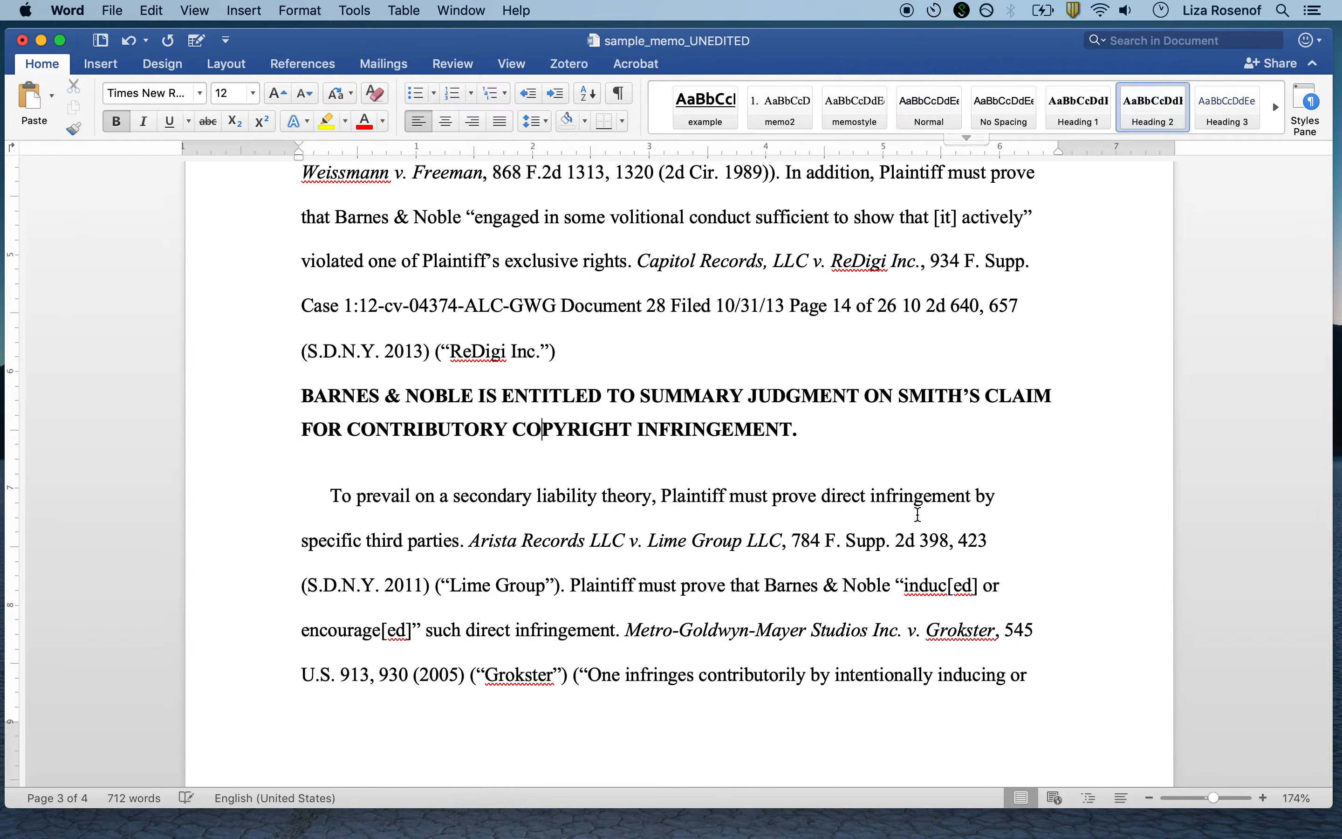
Check the heading formatting throughout the memo, from CONCLUSION back up to STATEMENT OF FACTS.
scroll(916, 533, "down", 10)
scroll(915, 534, "down", 8)
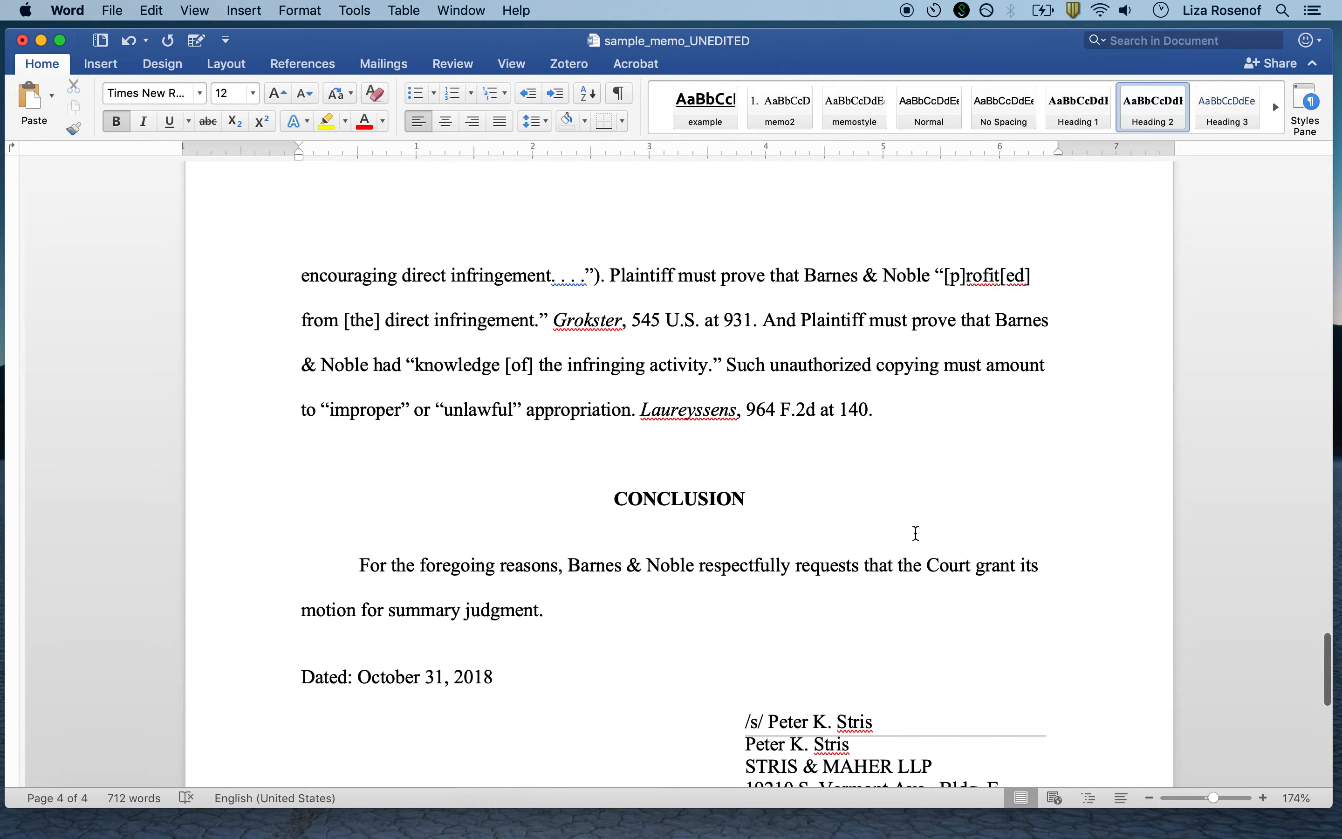
scroll(916, 534, "up", 15)
scroll(916, 533, "up", 20)
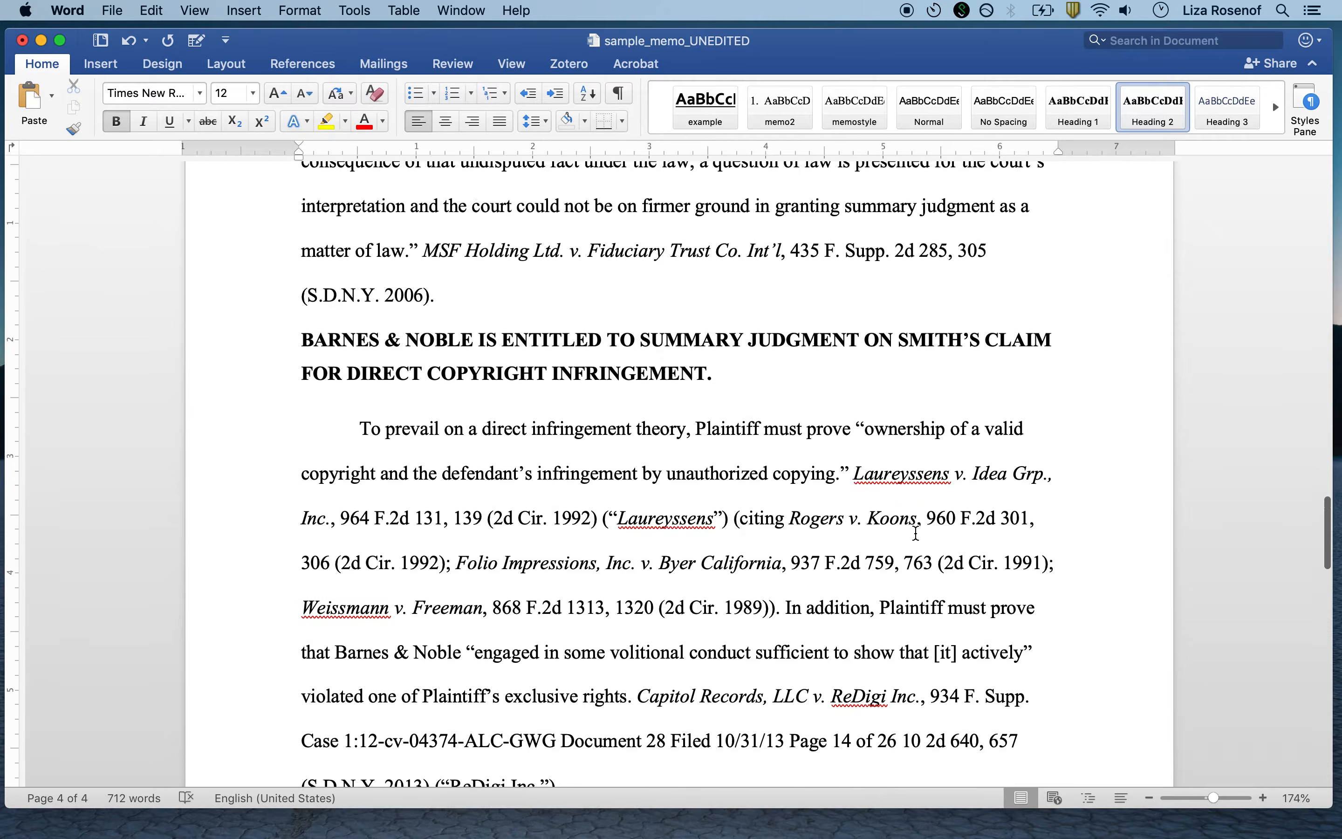
scroll(916, 534, "up", 15)
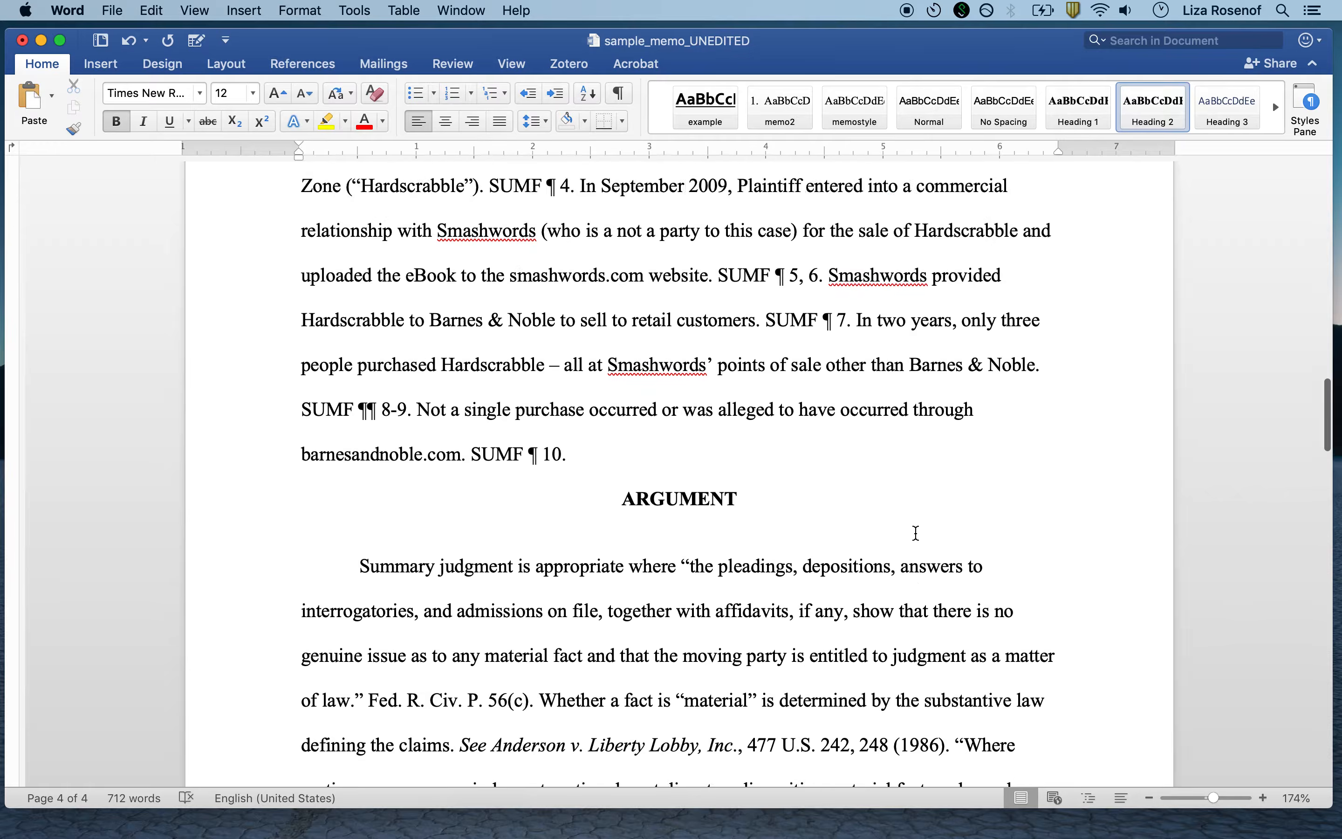
scroll(916, 534, "up", 12)
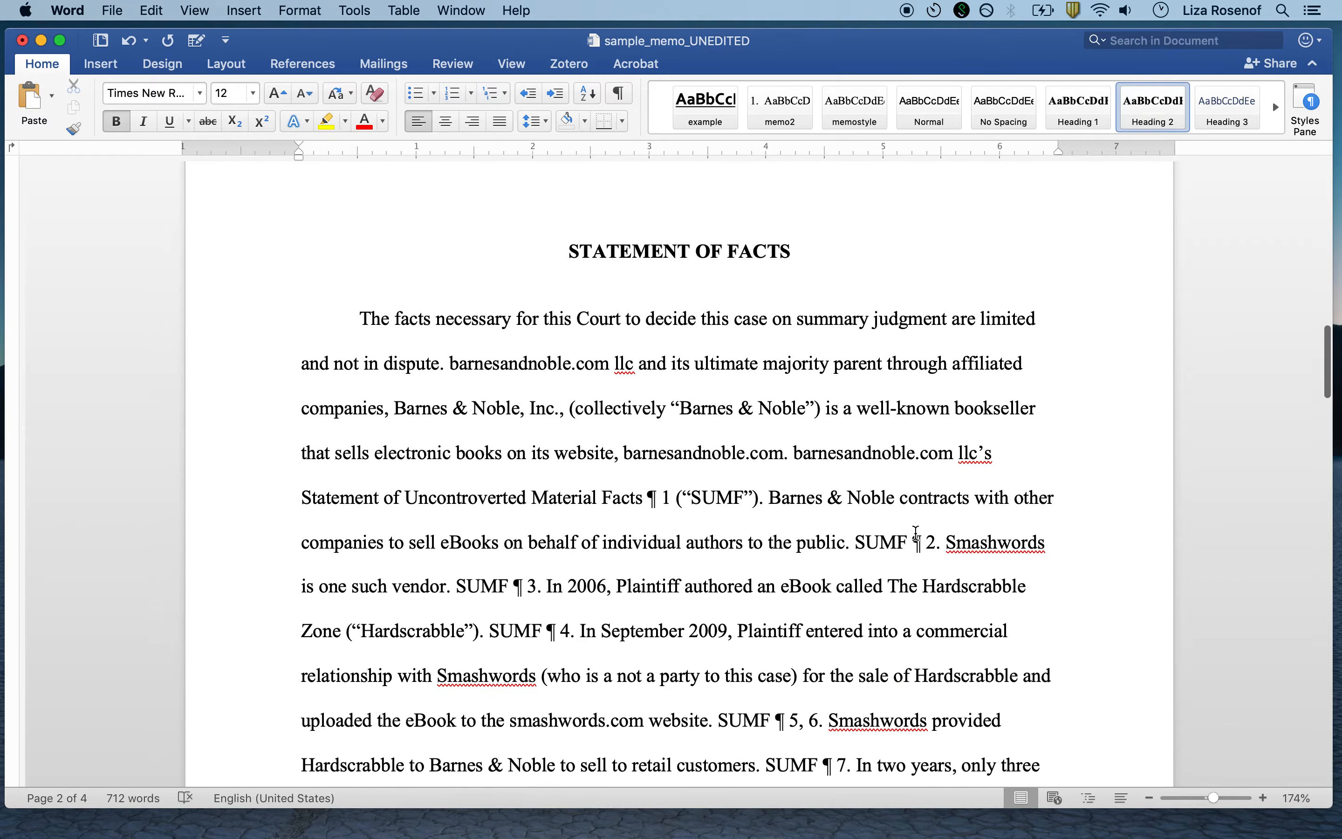
scroll(918, 541, "down", 4)
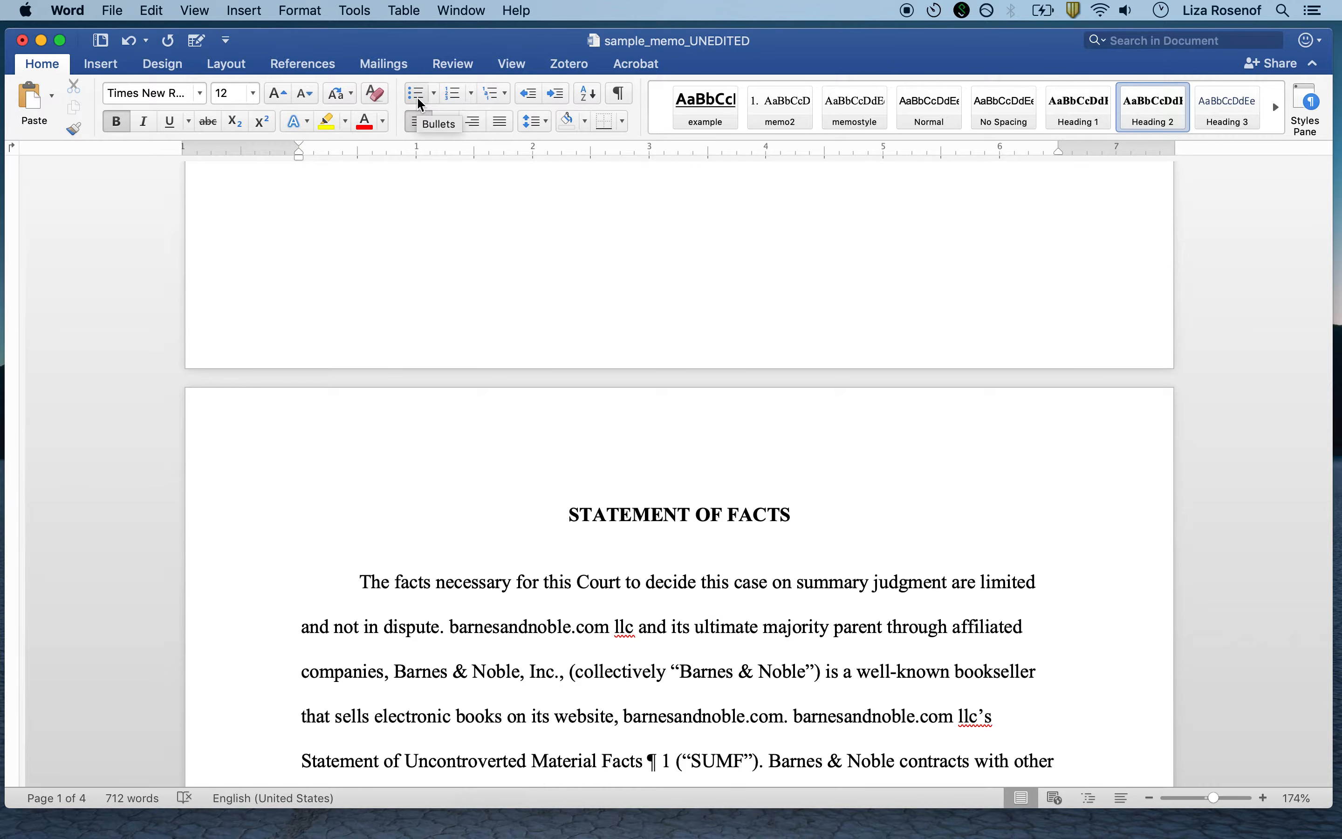
left_click(434, 93)
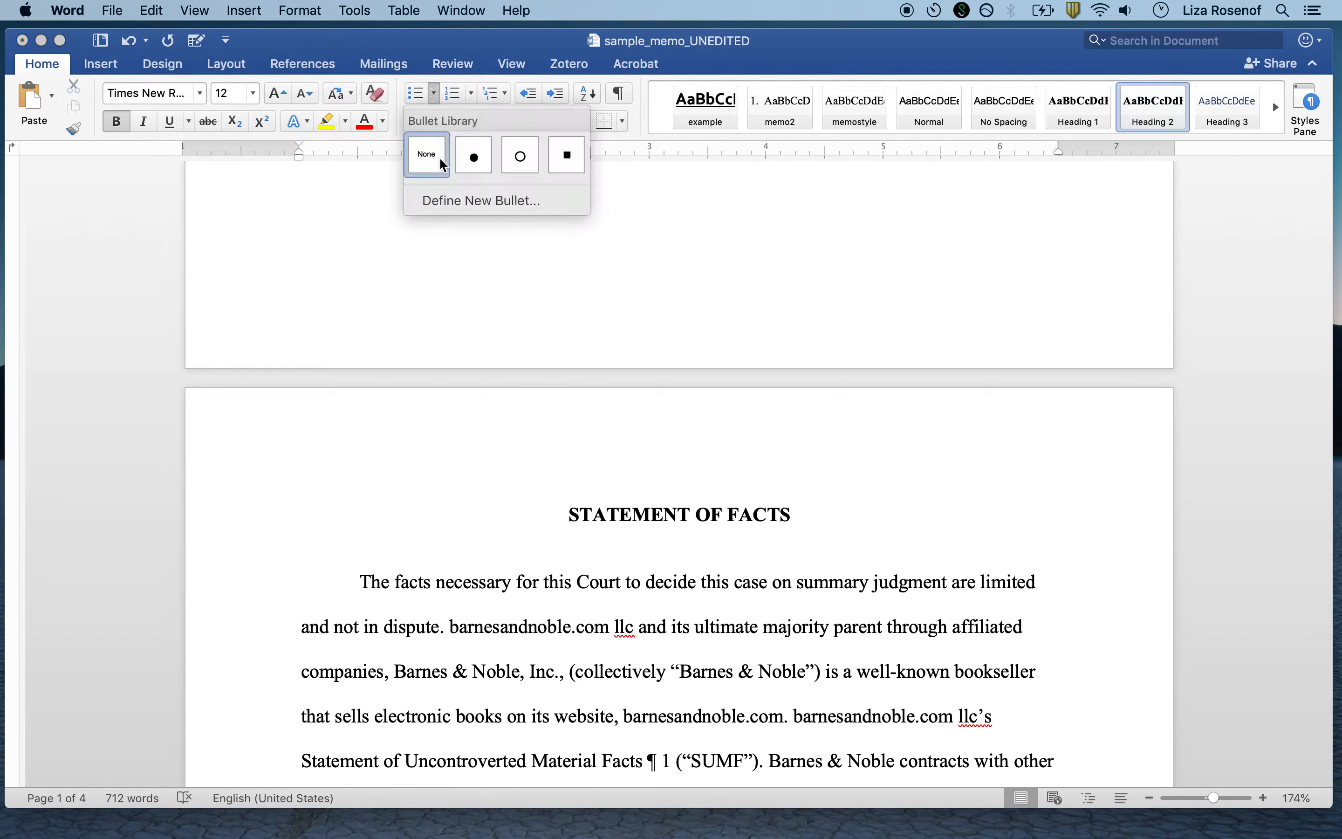
left_click(470, 95)
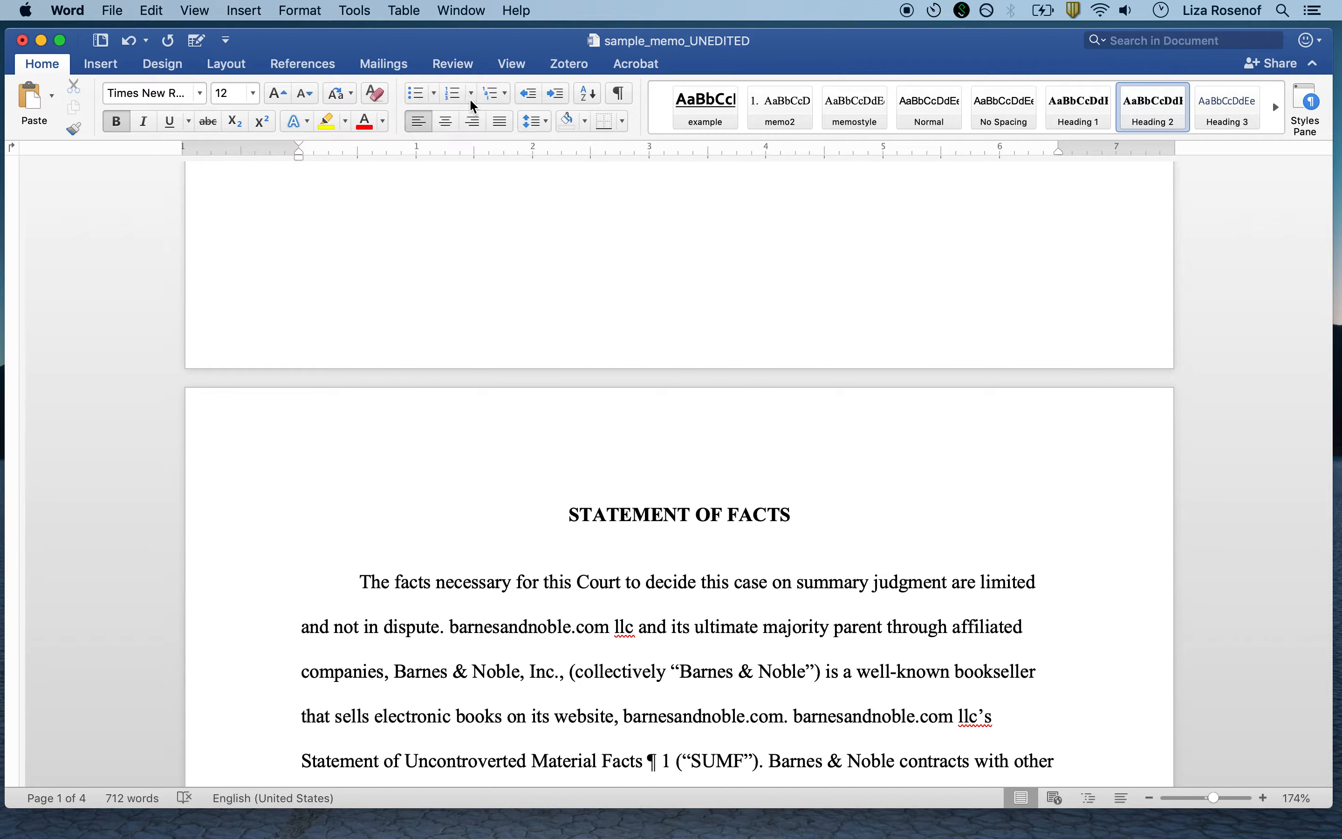
left_click(471, 94)
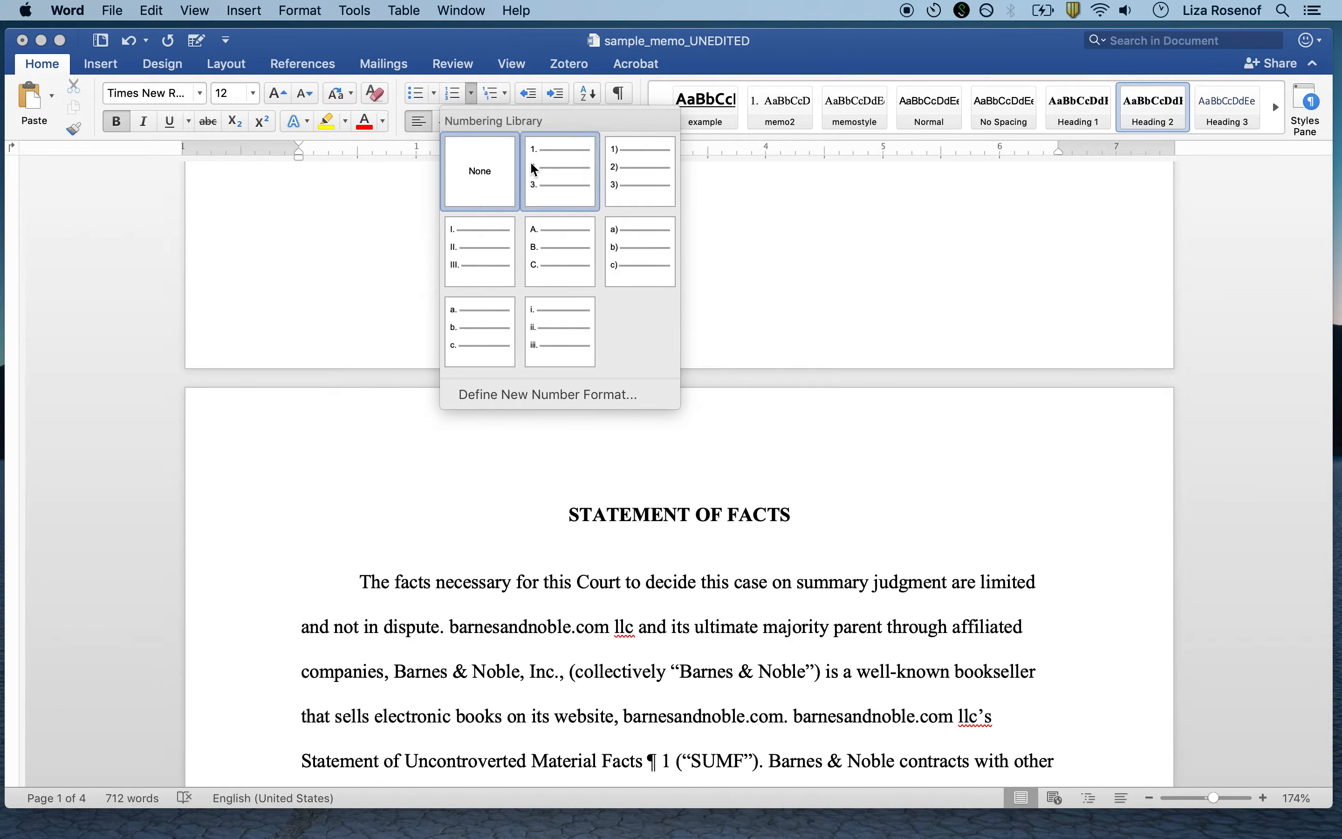
left_click(505, 94)
Start defining a new multilevel list, show its additional options, and link level 1 to the Heading 1 style.
left_click(505, 94)
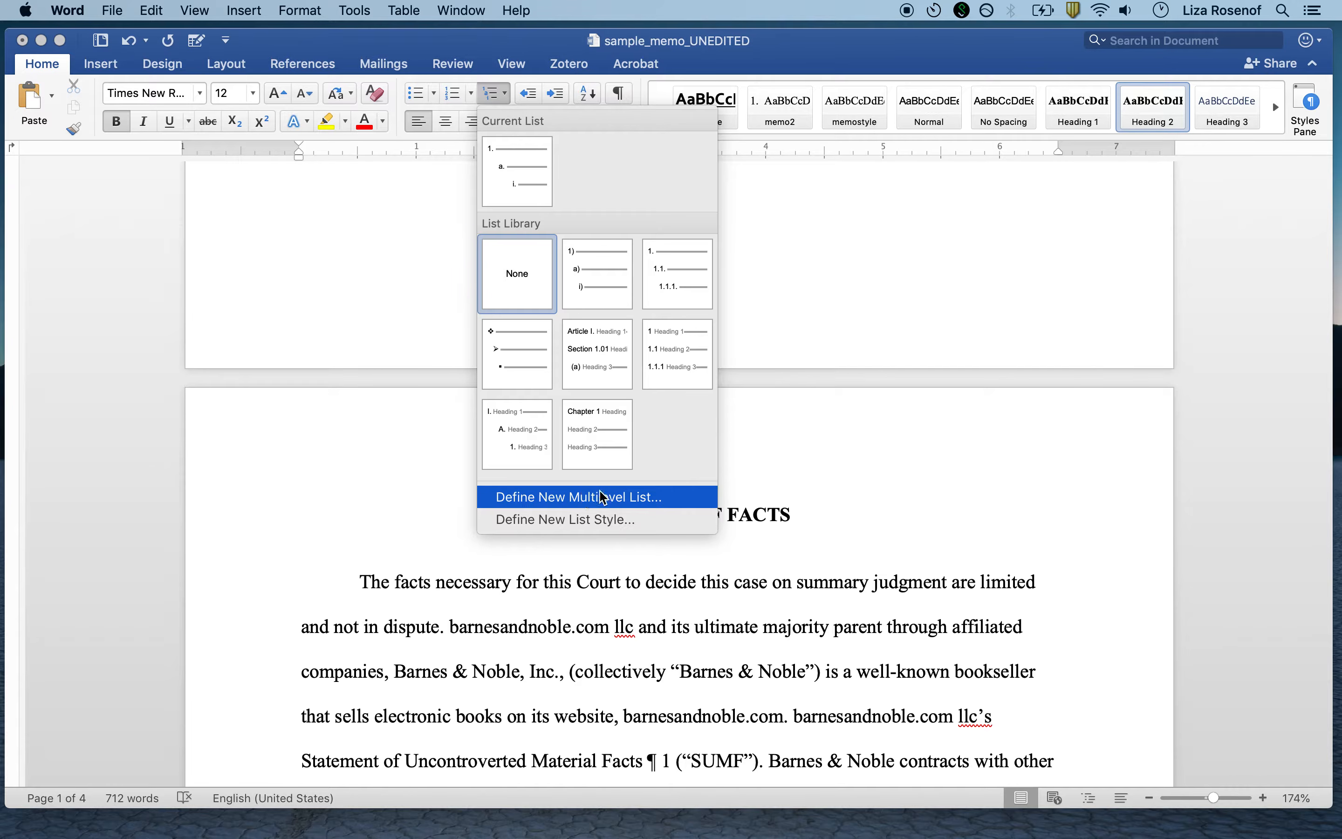
left_click(618, 498)
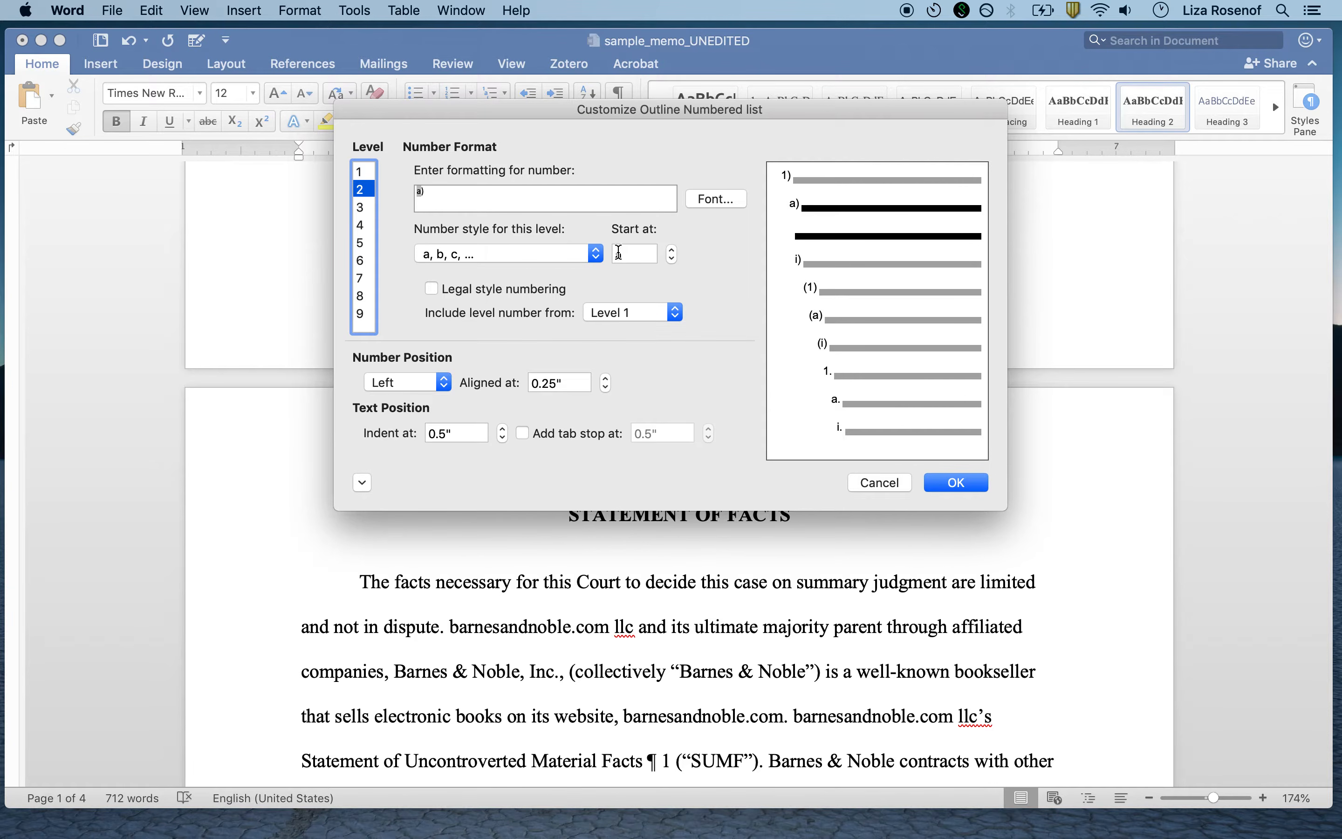
left_click(363, 482)
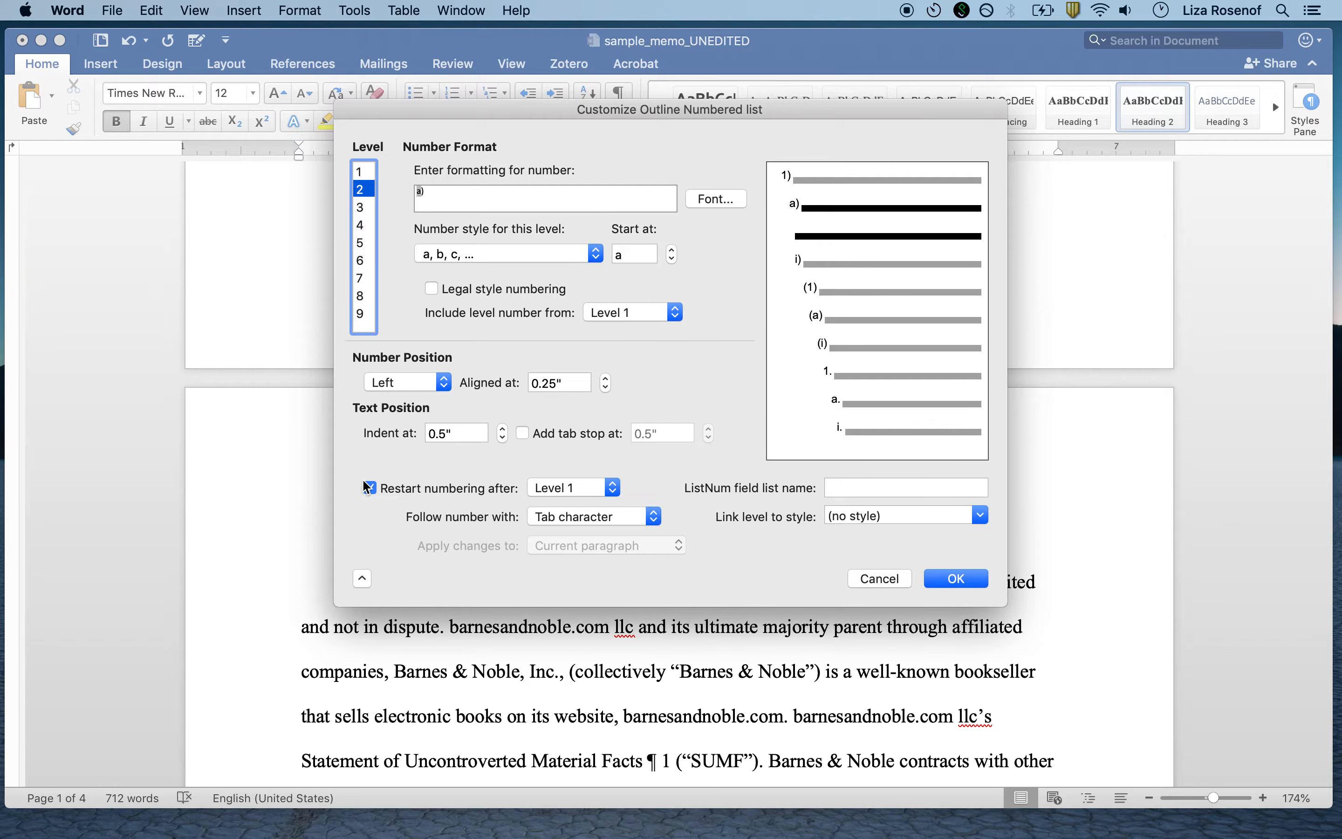
left_click(368, 177)
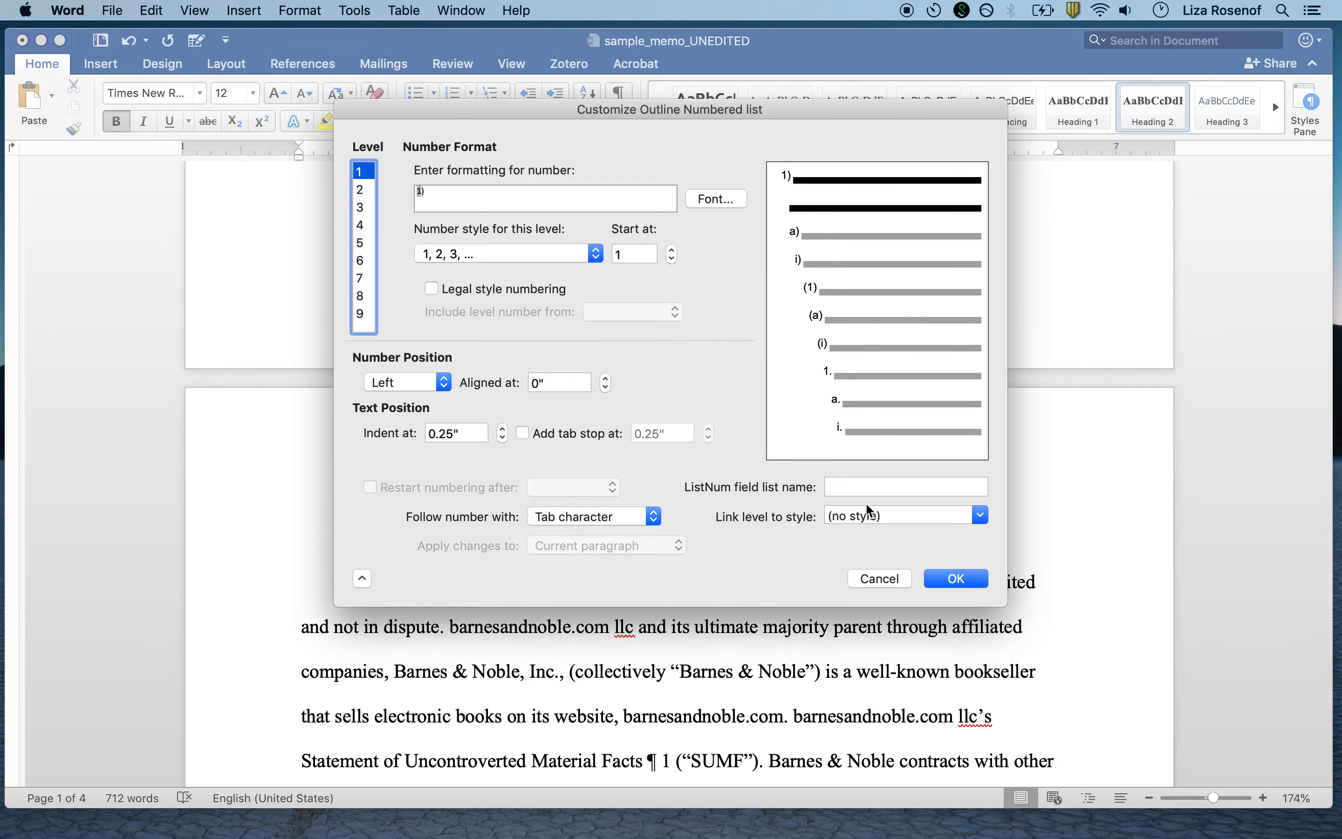
left_click(980, 516)
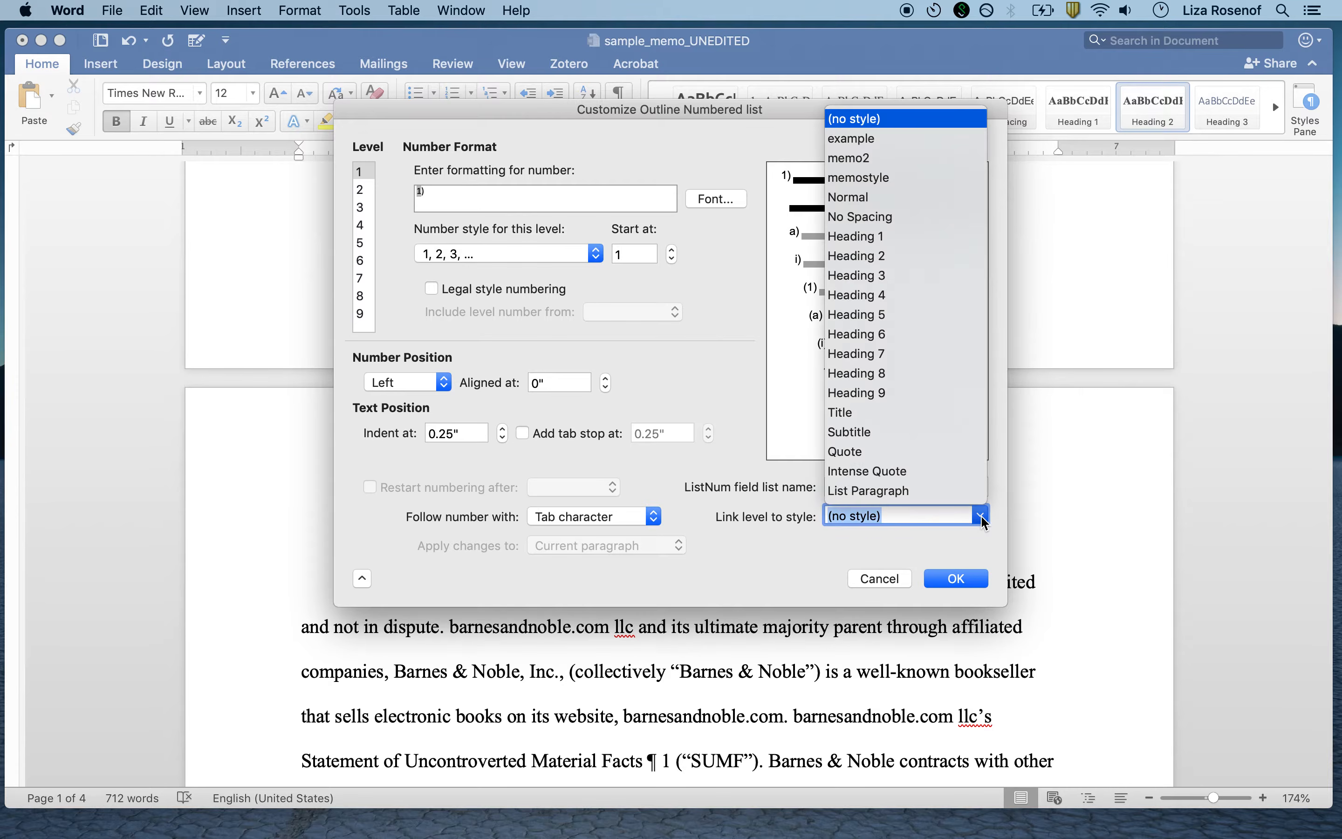
left_click(886, 236)
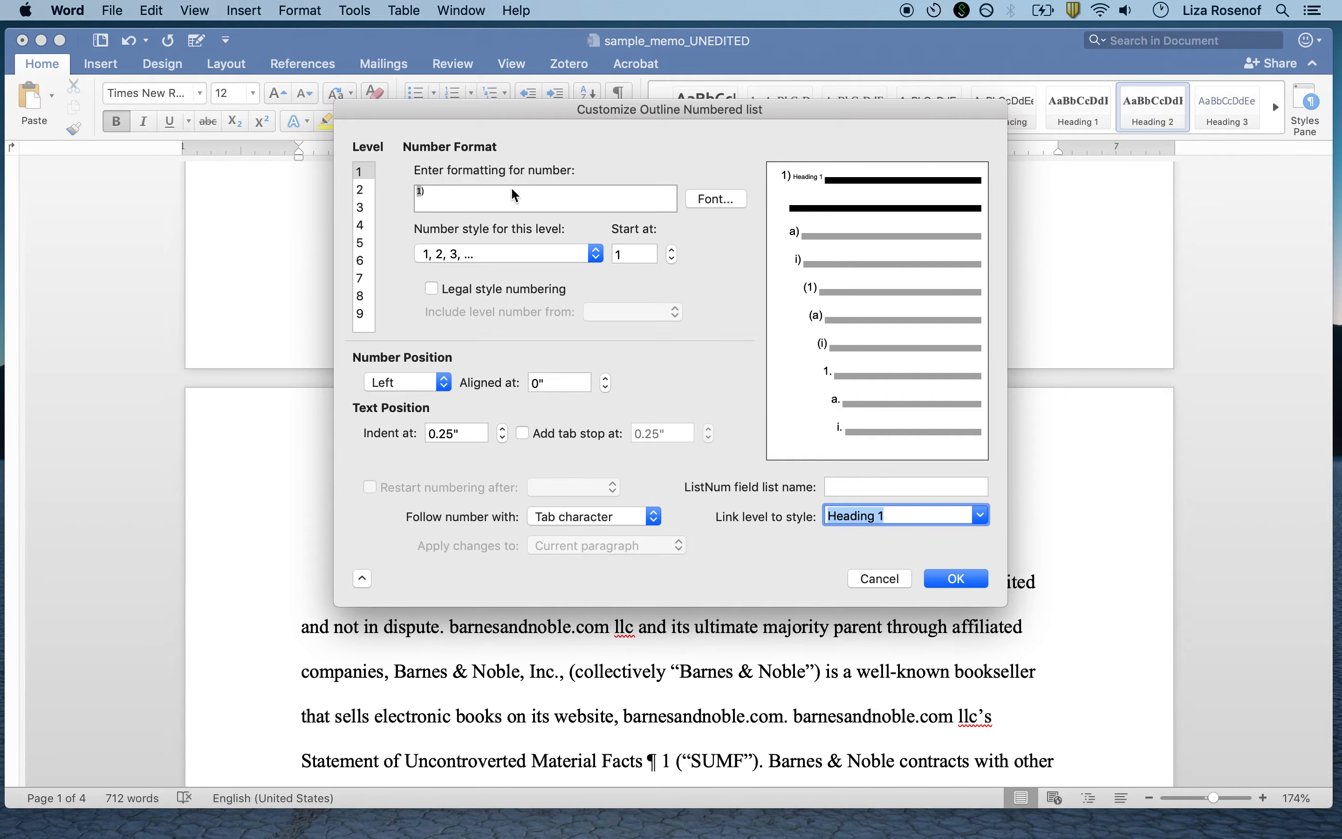
Clear the number format of level 1 so Heading 1 carries no numbering.
left_click(457, 192)
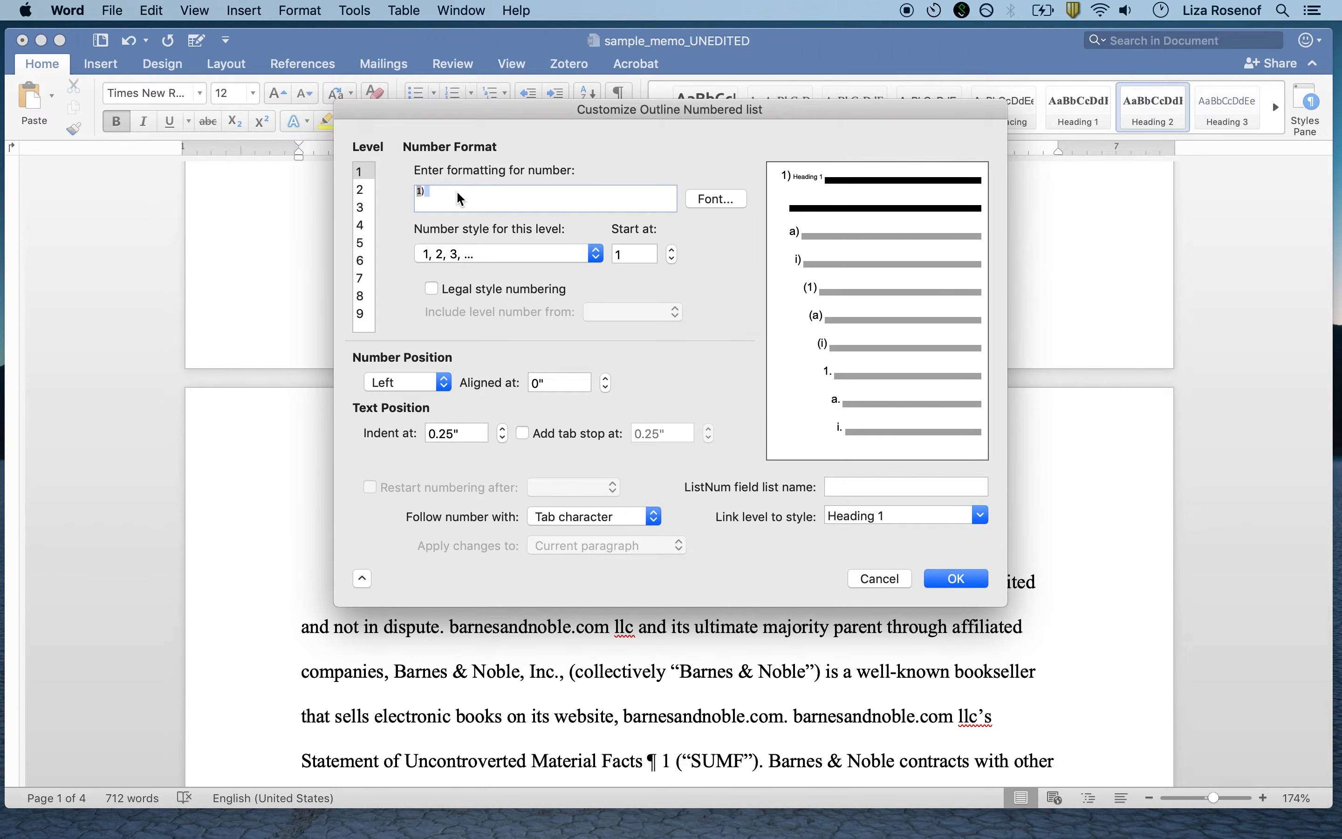
key("BackSpace")
key("BackSpace")
Link level 2 to the Heading 2 style and number it with uppercase Roman numerals followed by a period.
left_click(367, 192)
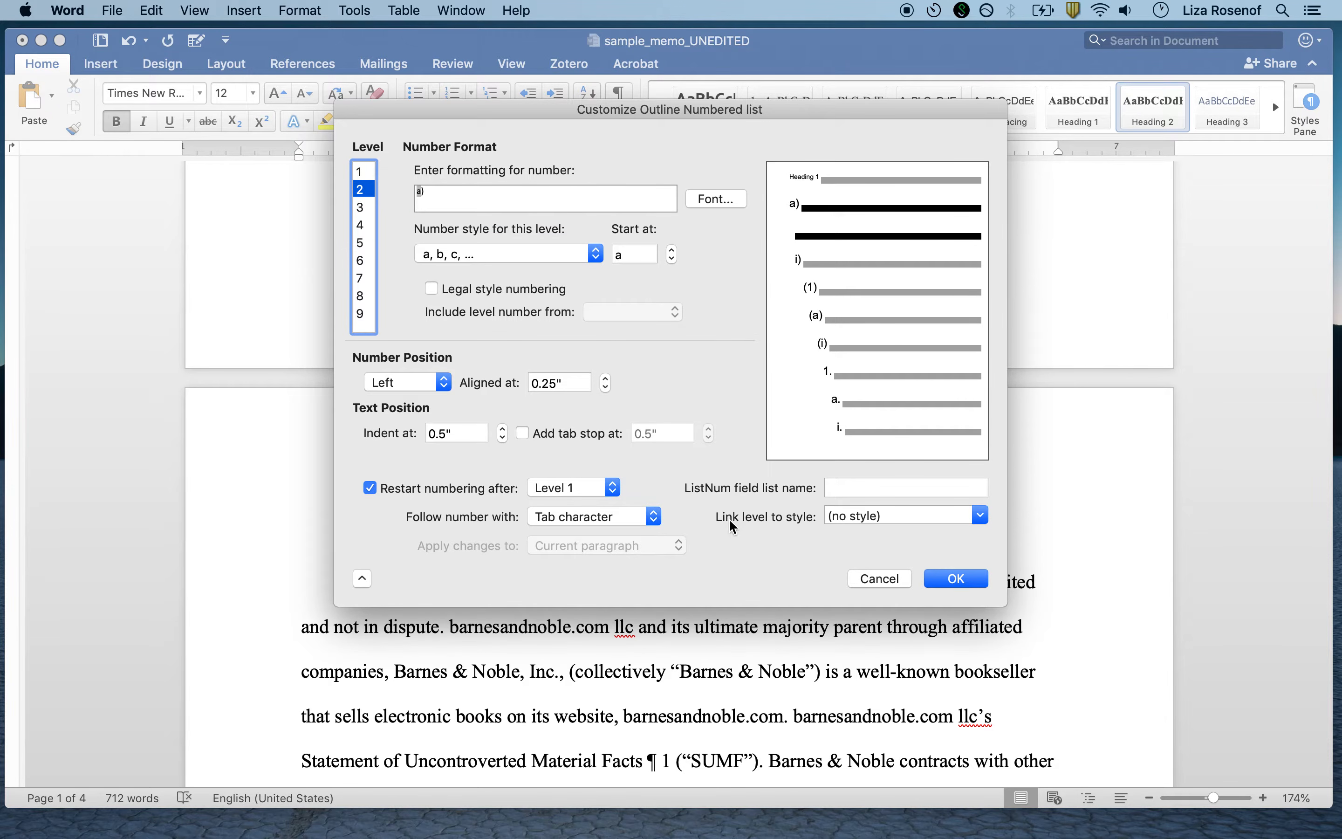
left_click(979, 518)
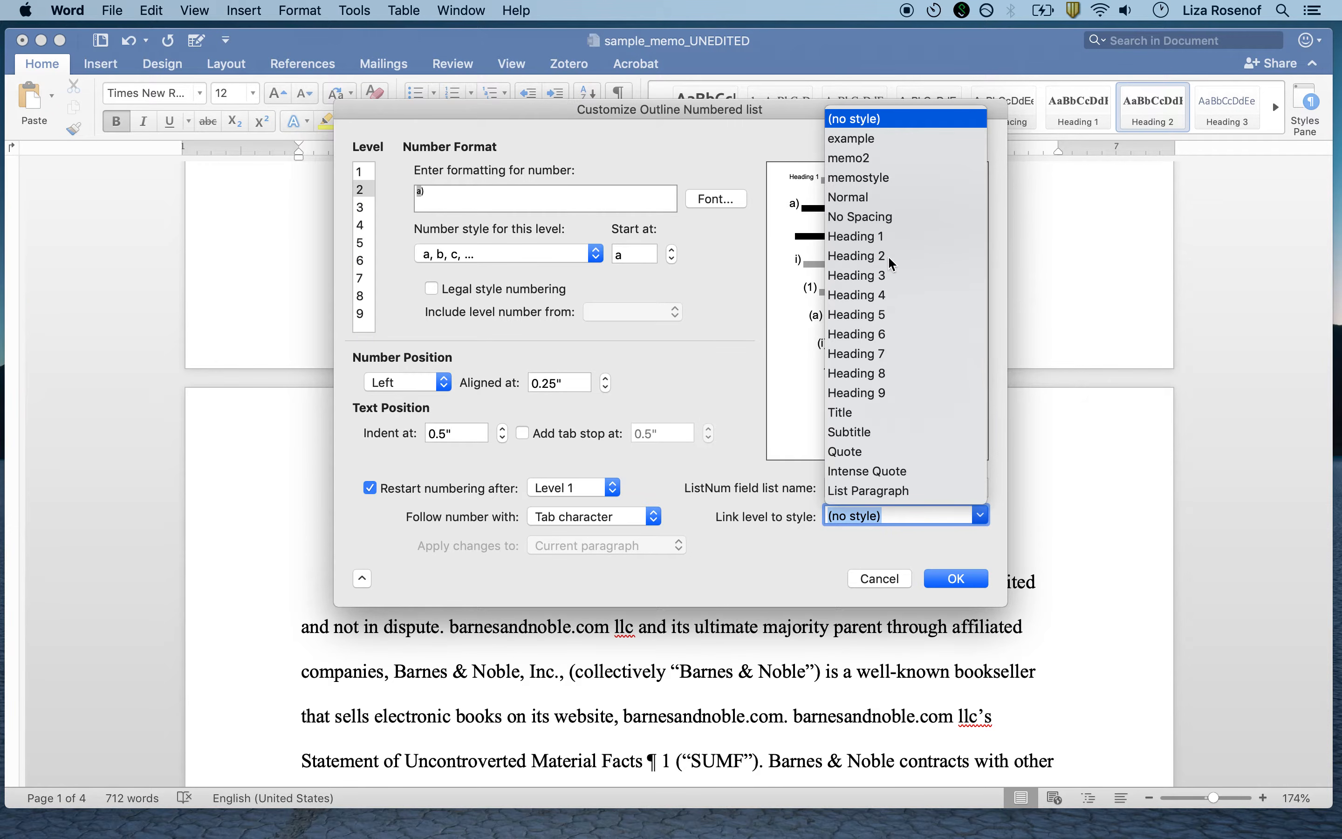
left_click(887, 256)
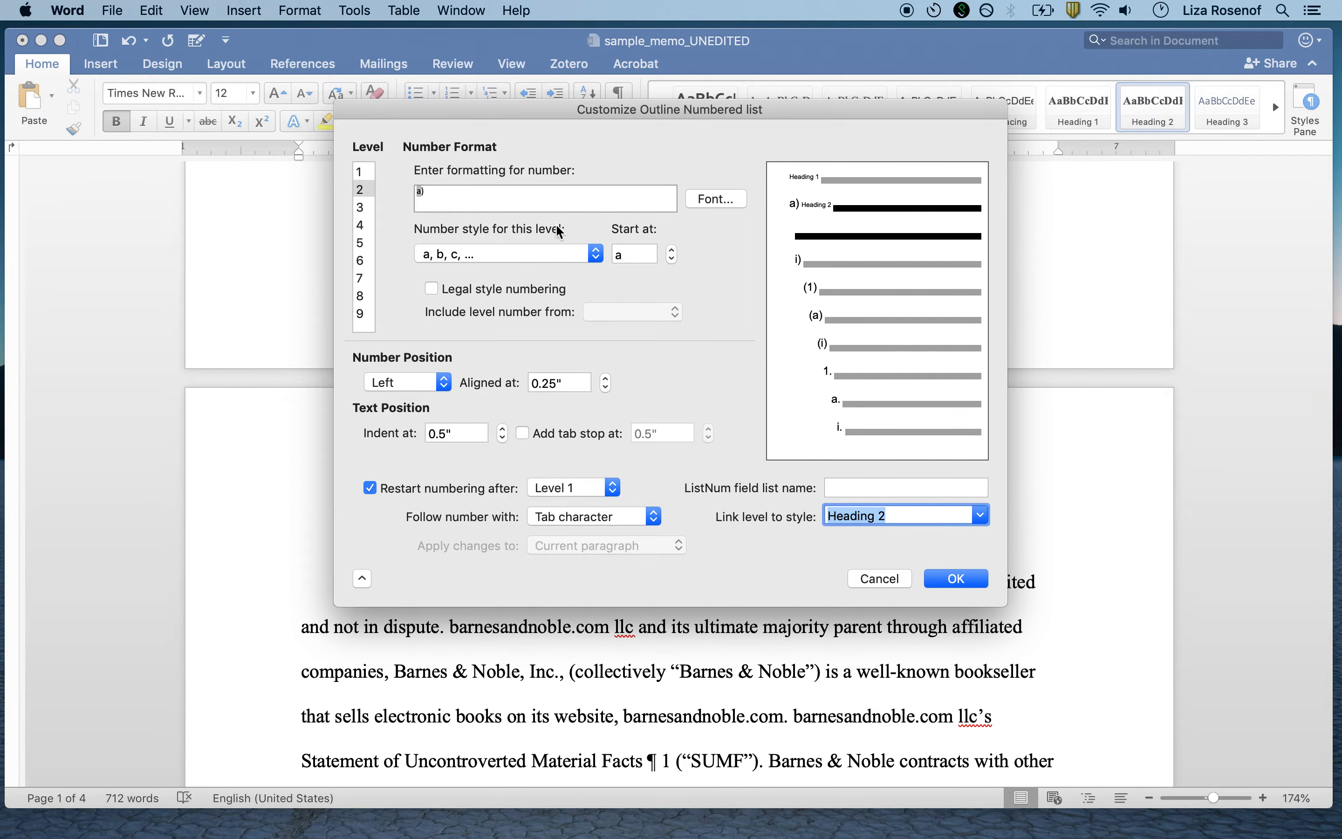
left_click(595, 254)
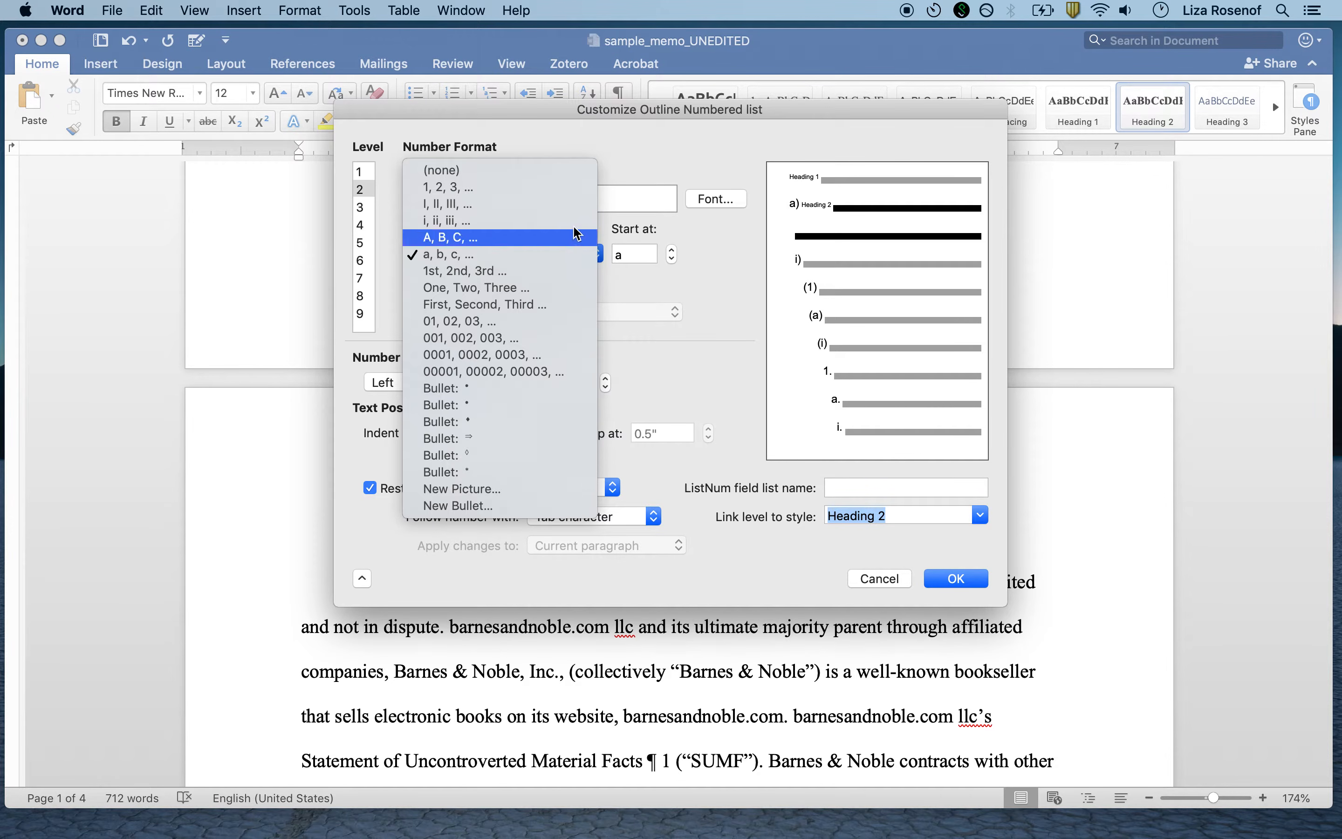
left_click(569, 204)
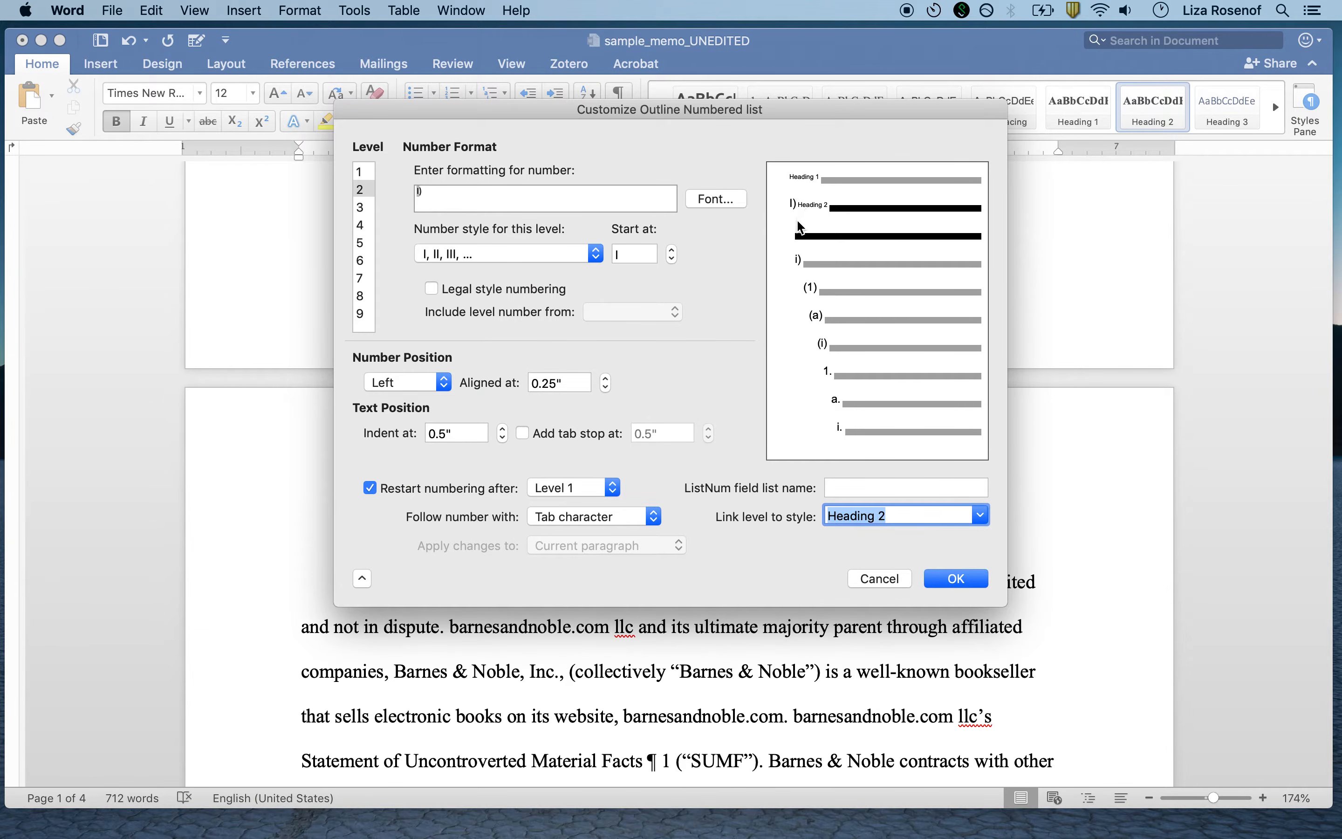
left_click(531, 192)
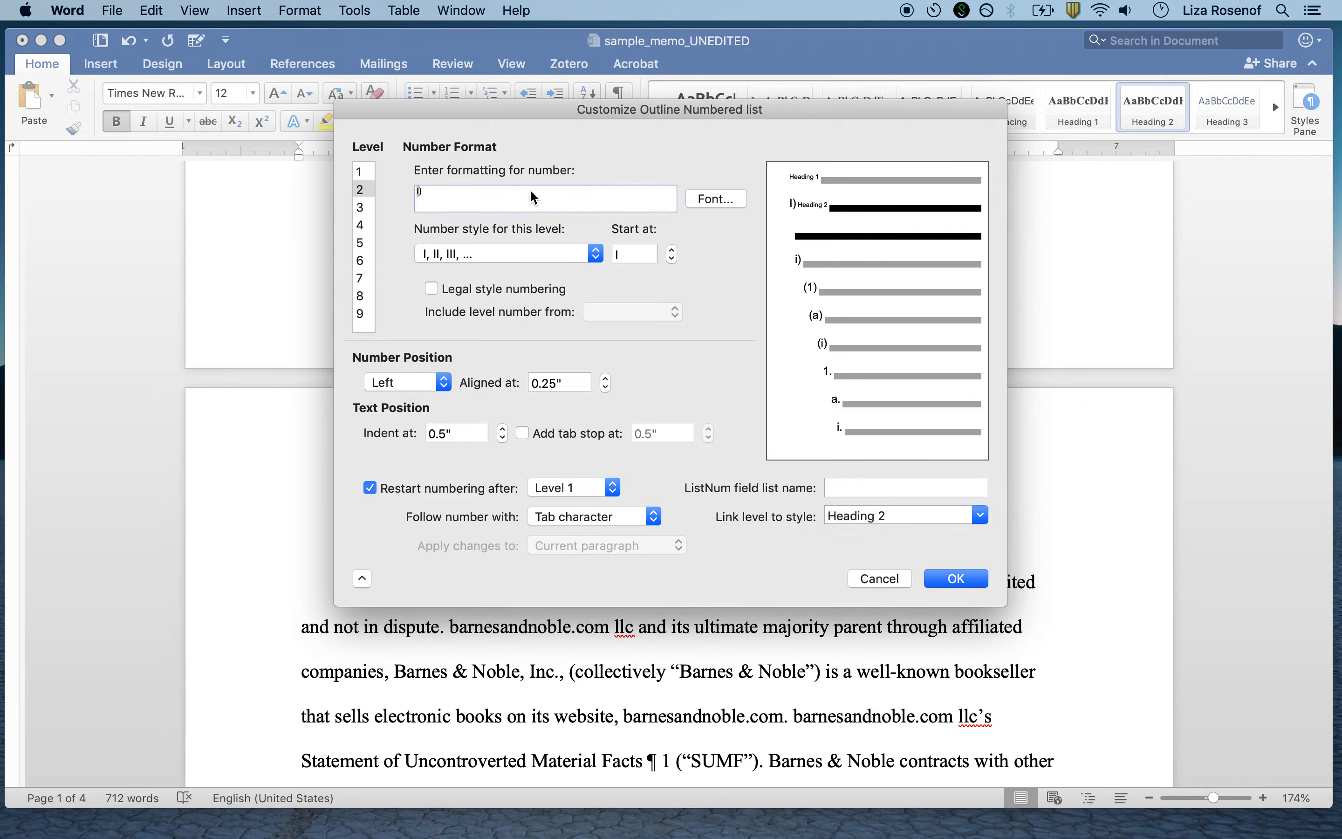
key("BackSpace")
type(".")
Link level 3 to the Heading 3 style and number it A, B, C followed by a period.
left_click(367, 207)
left_click(983, 517)
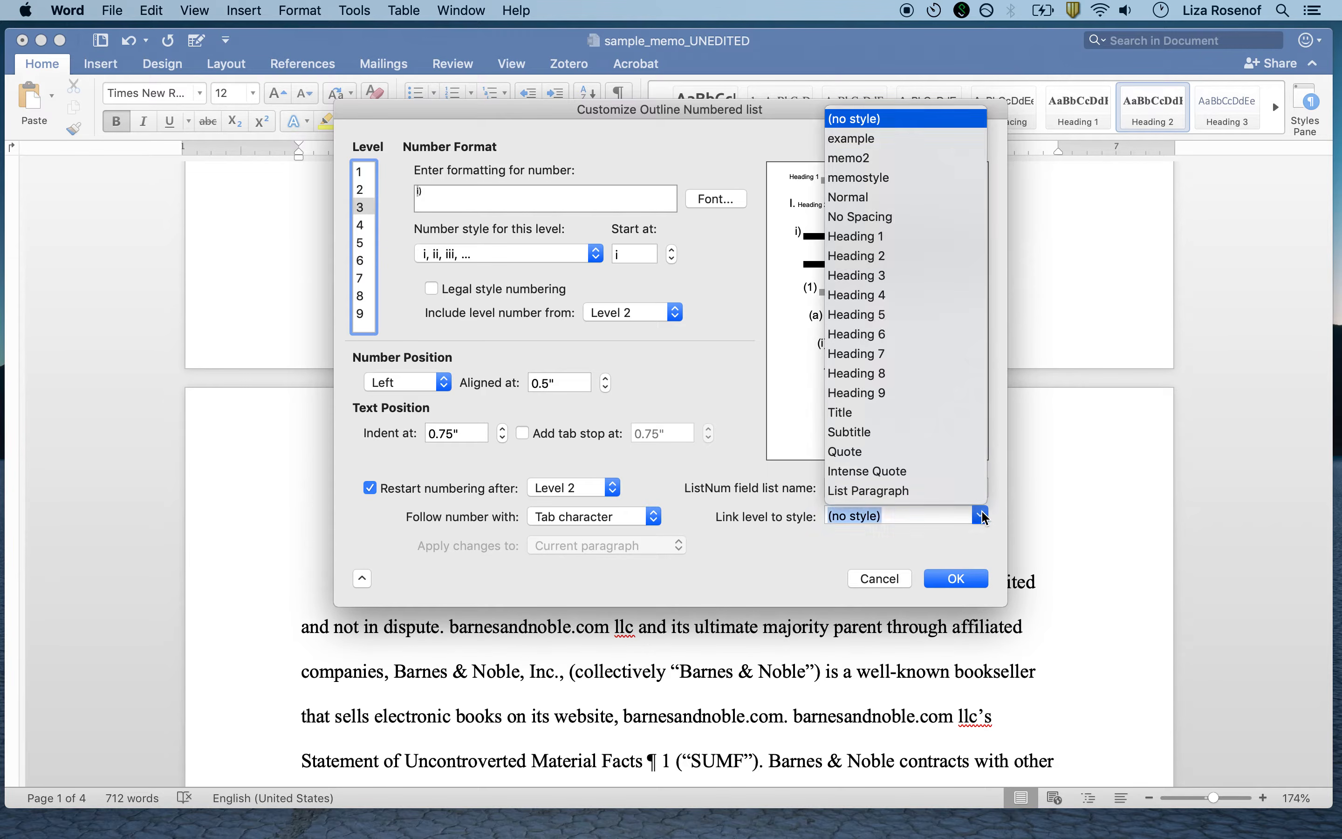
left_click(897, 276)
left_click(564, 254)
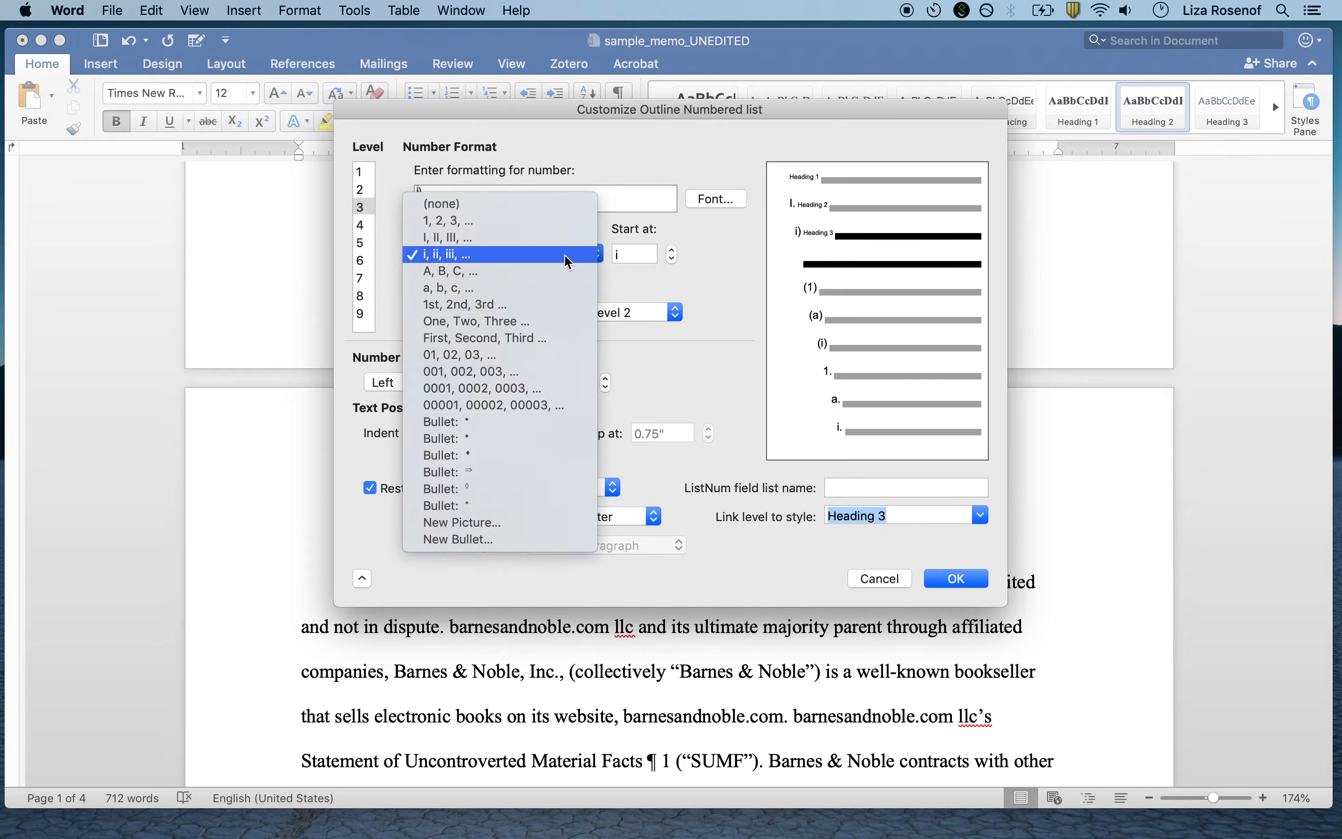
left_click(539, 271)
left_click(483, 194)
left_click(499, 199)
key("BackSpace")
type(".")
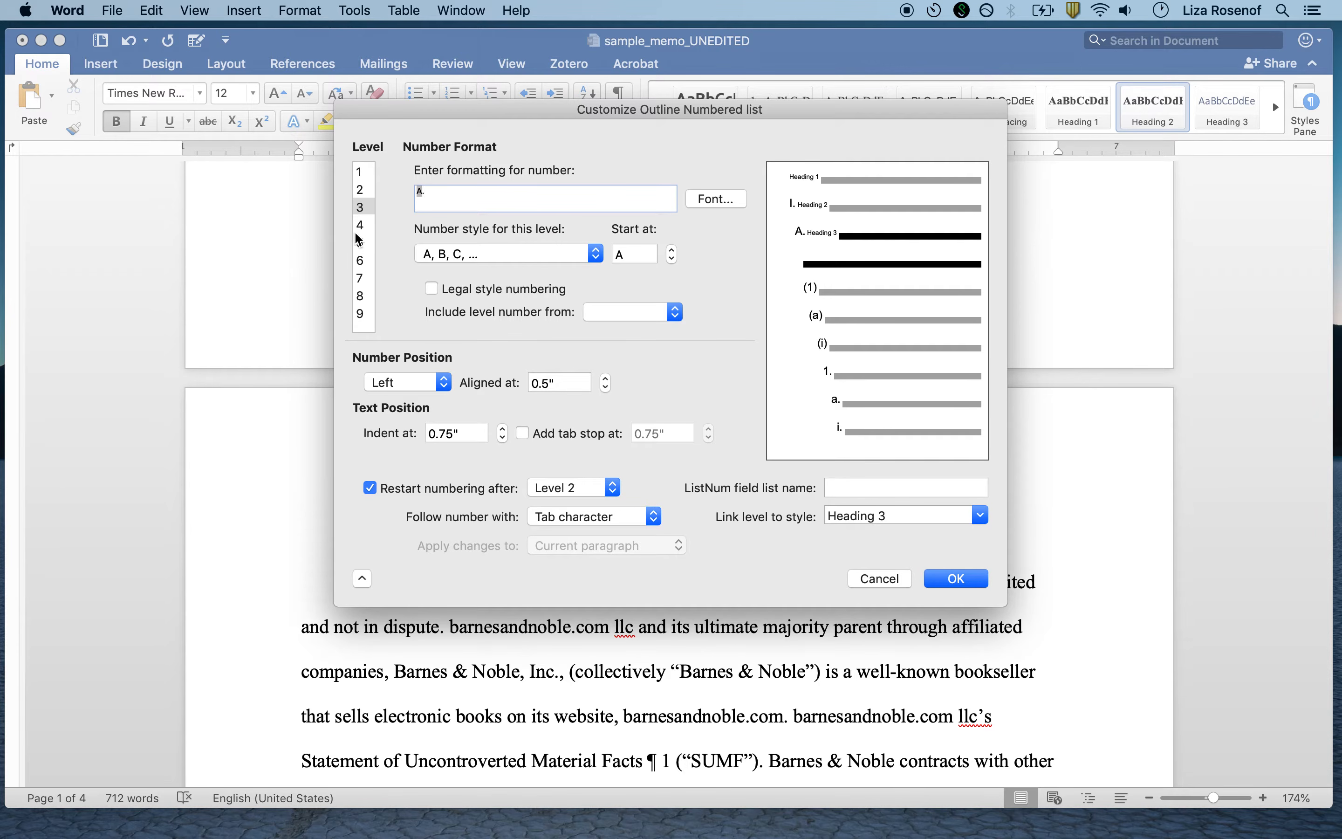
Review the settings of levels 1 to 3 and apply the multilevel list to the memo.
left_click(366, 173)
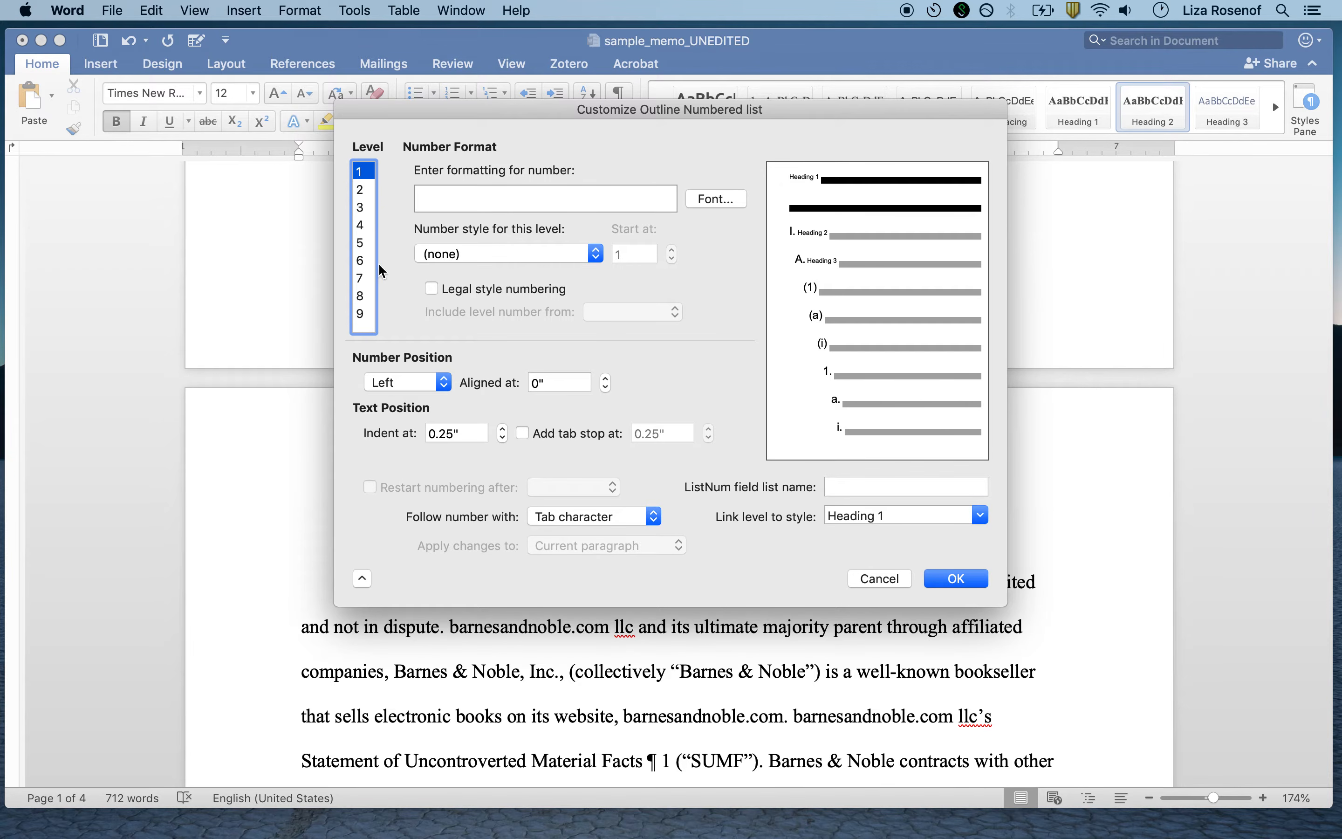
left_click(364, 190)
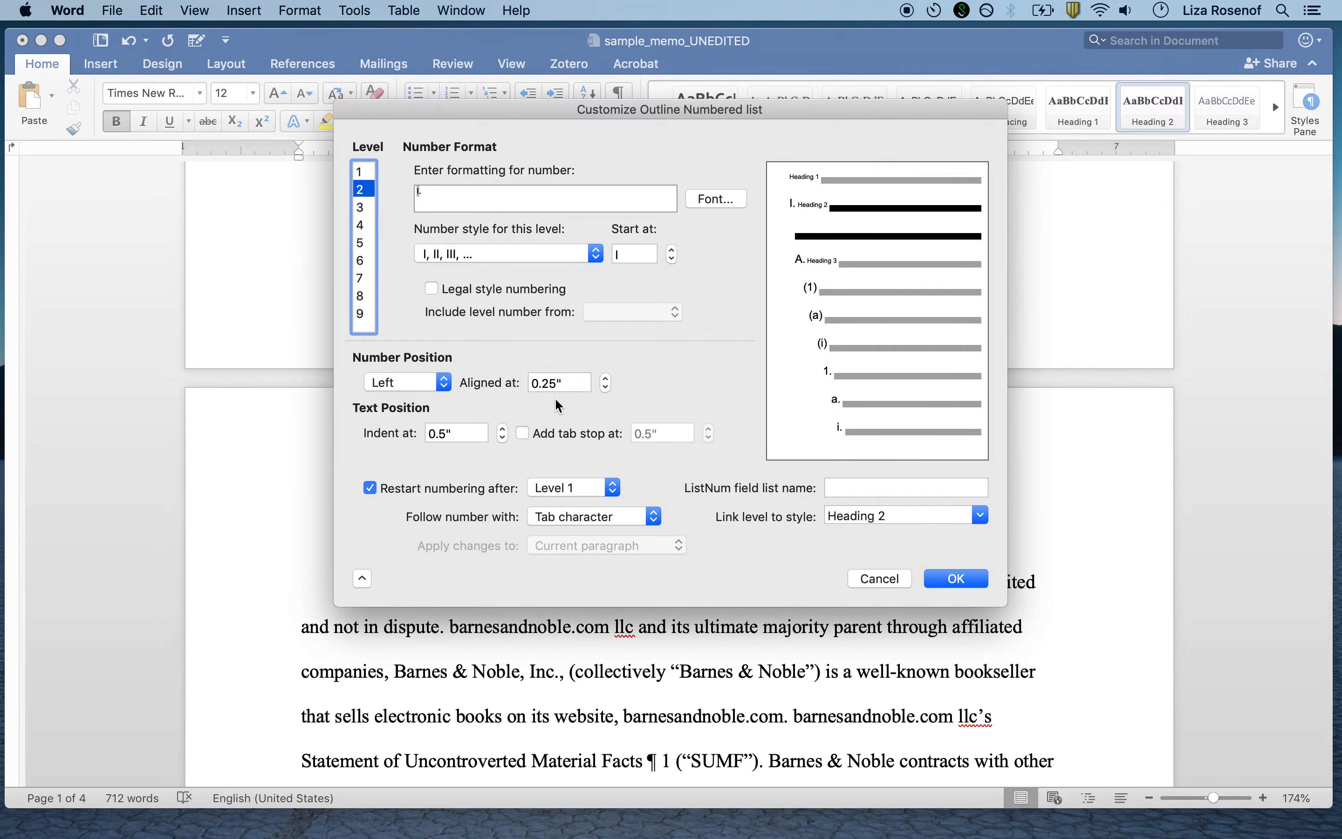
left_click(364, 208)
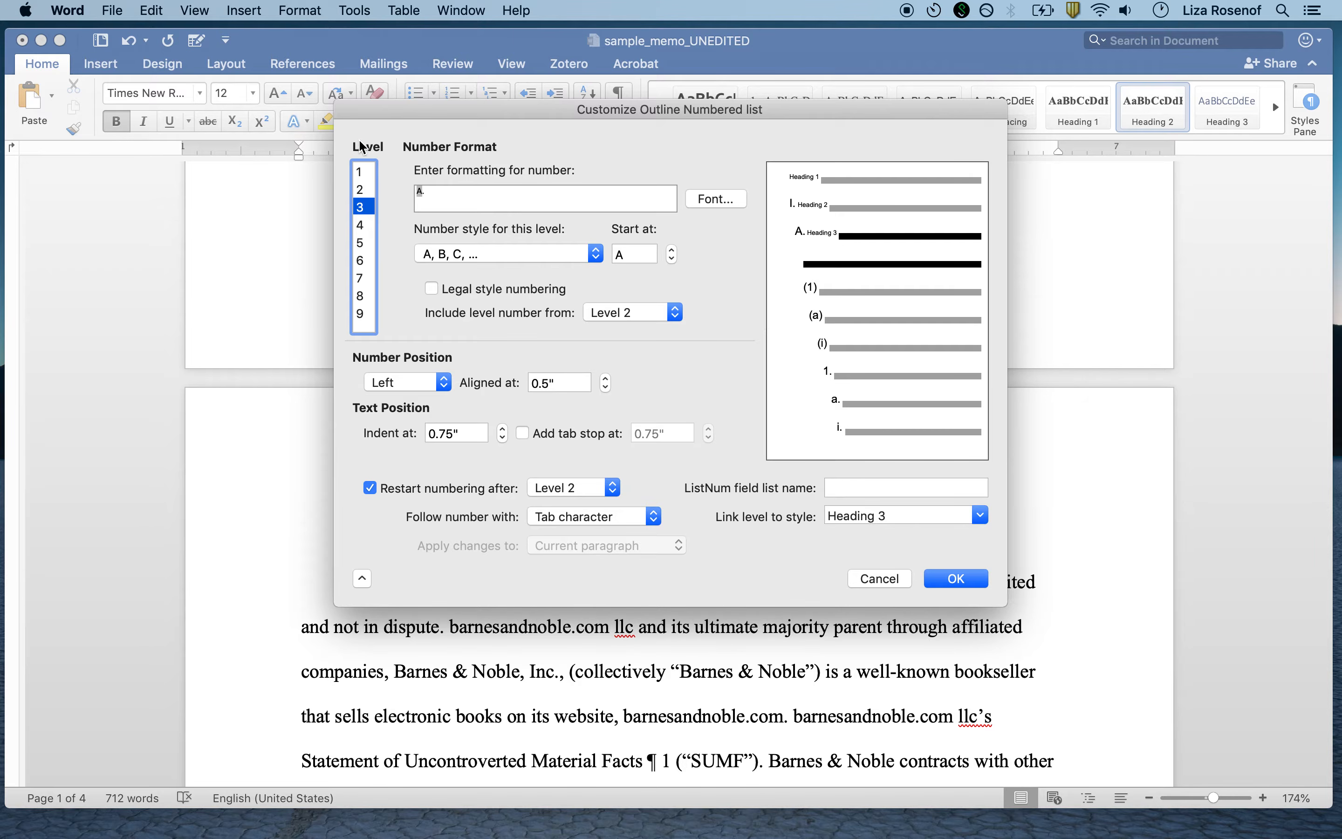
left_click(367, 172)
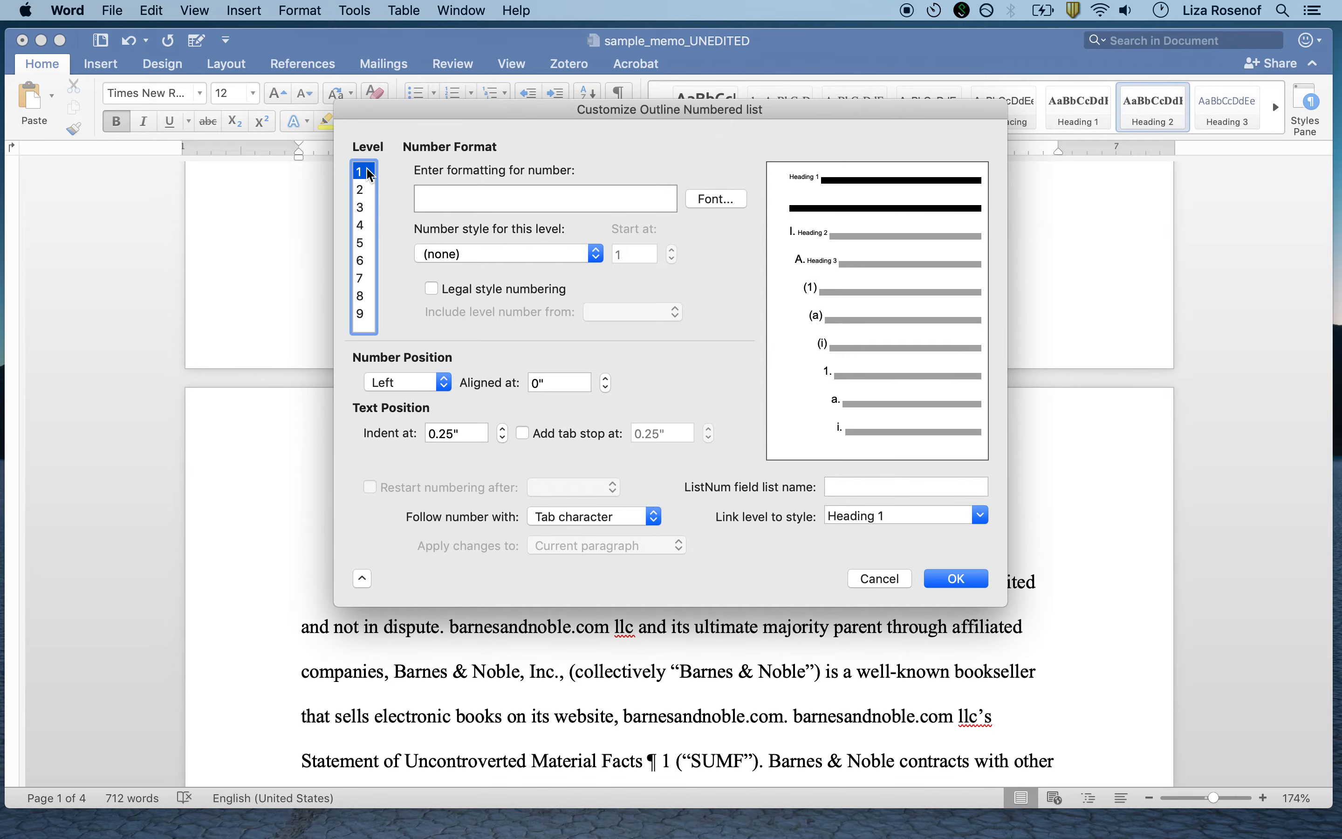
left_click(954, 580)
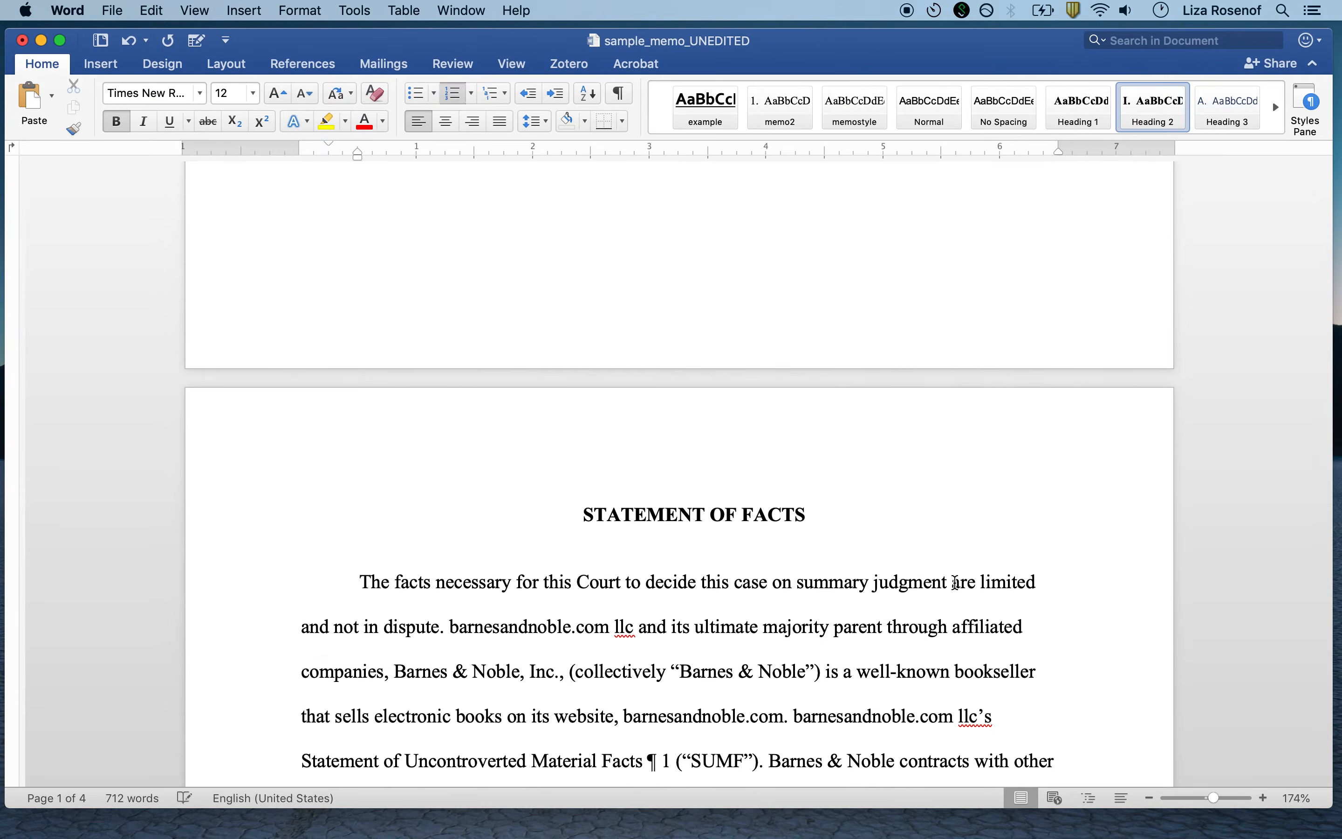
Check the numbering and styles of the memo's headings from STATEMENT OF FACTS through CONCLUSION and back.
scroll(968, 485, "down", 5)
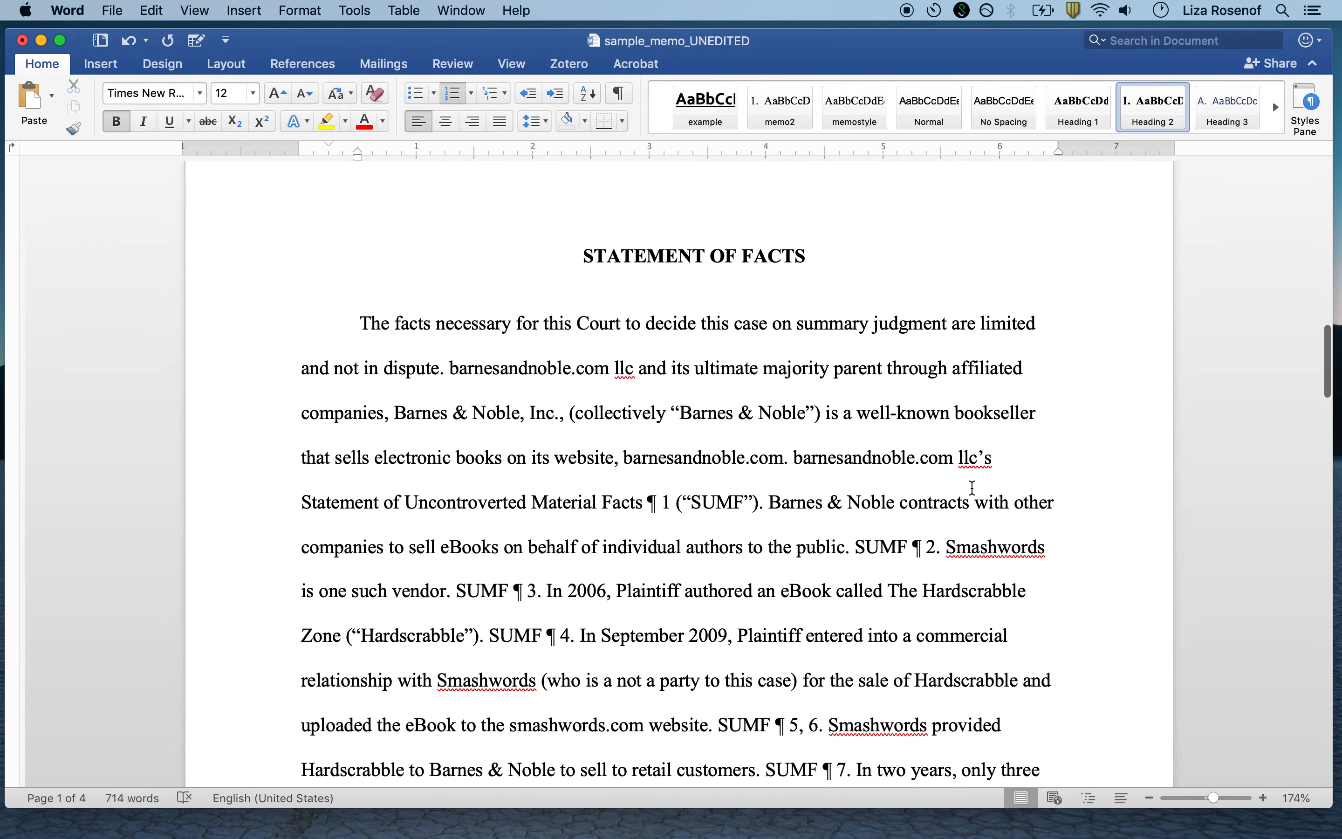
left_click(730, 245)
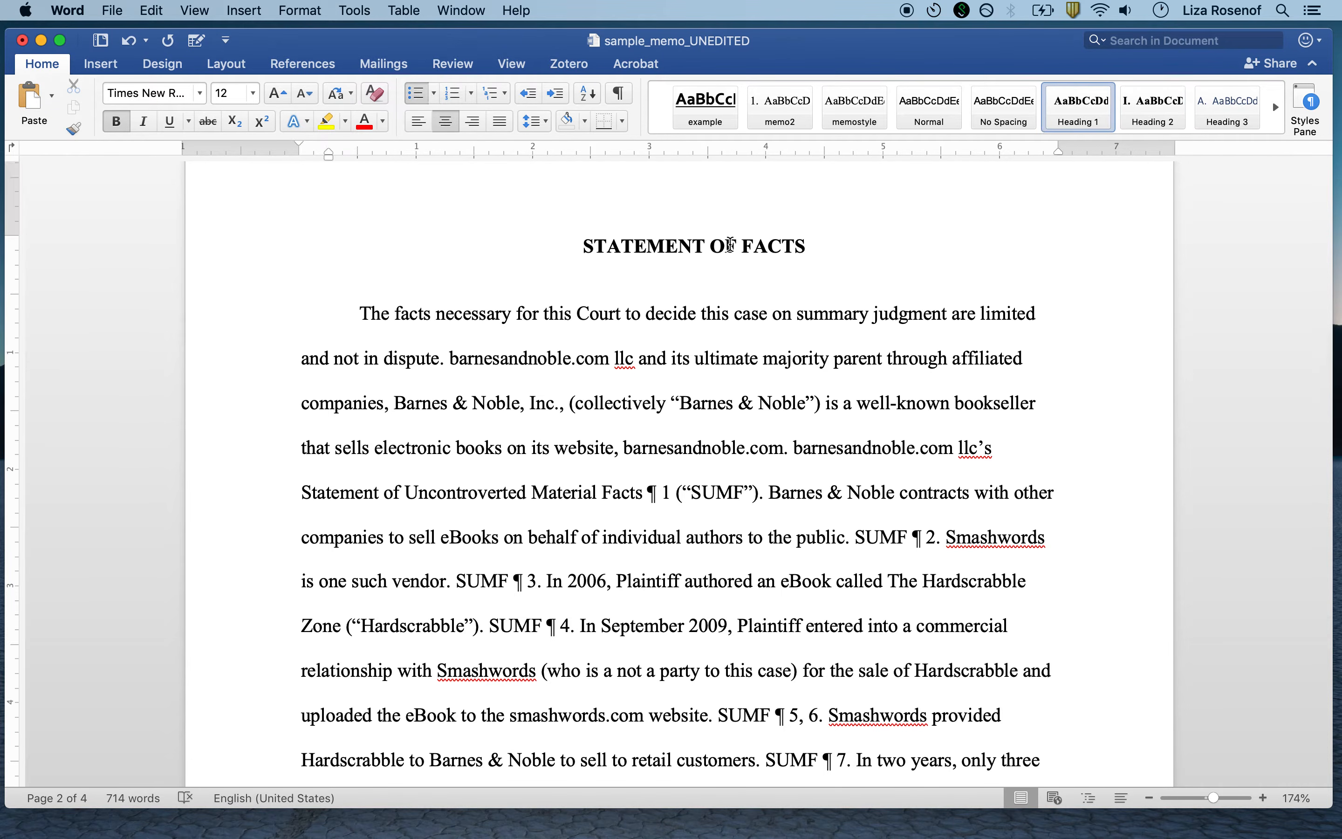
scroll(730, 245, "down", 11)
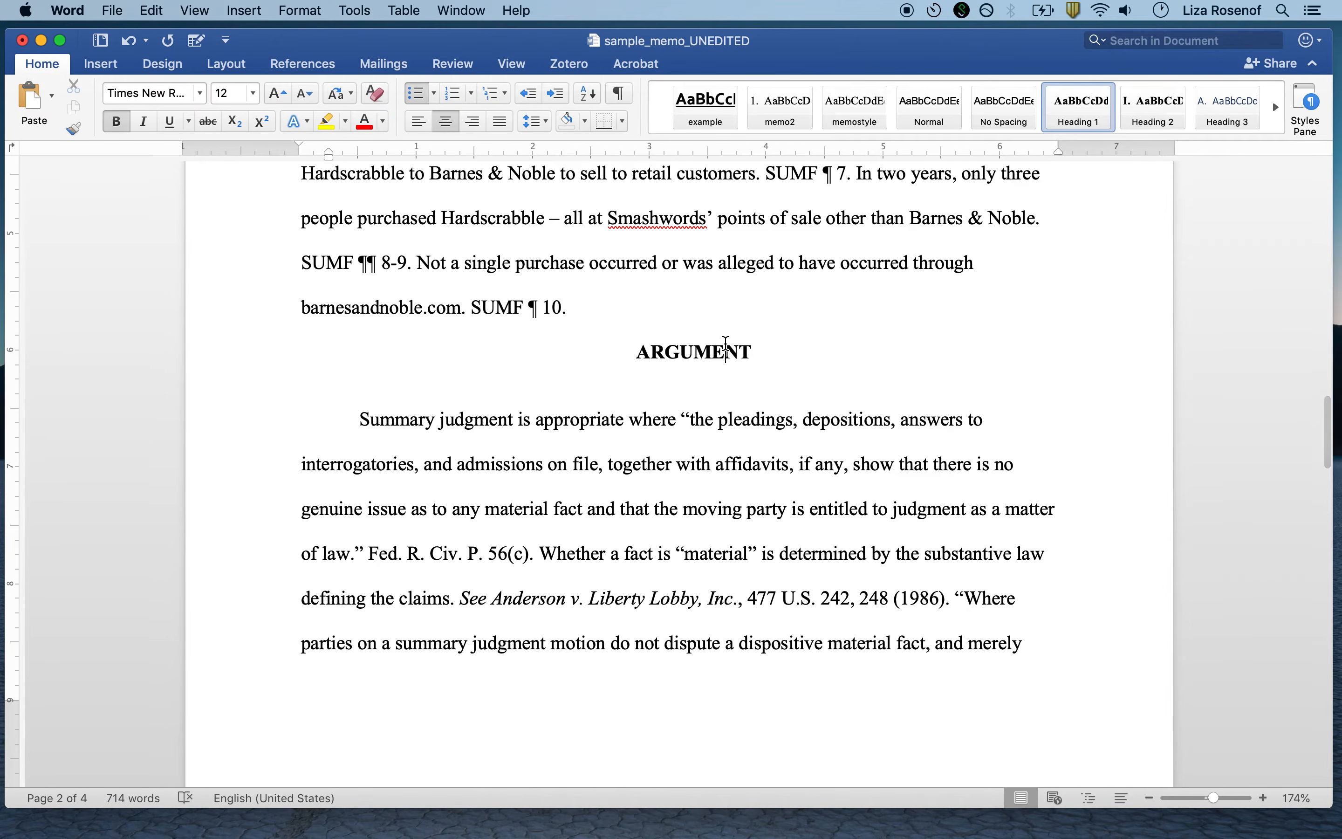
scroll(726, 350, "down", 20)
left_click(685, 420)
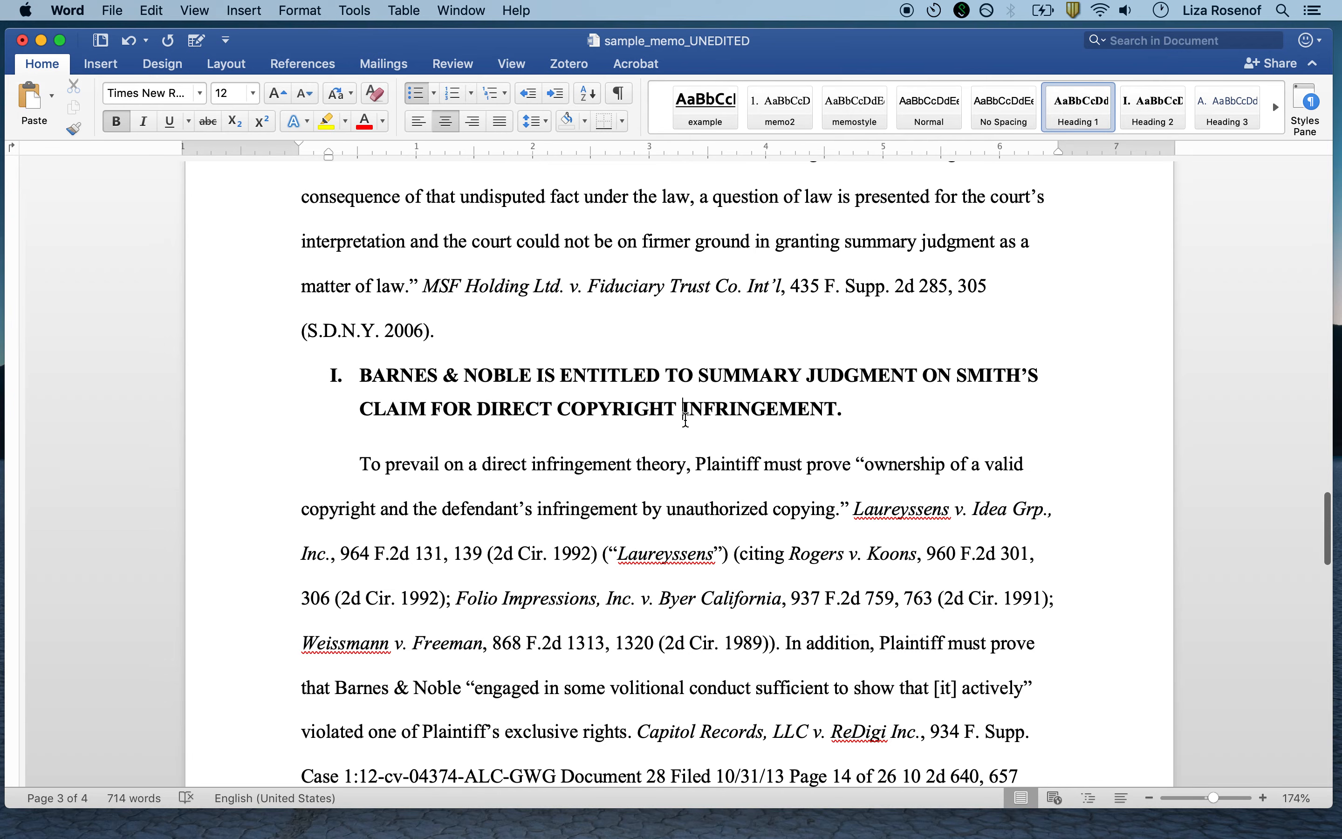
scroll(721, 416, "down", 10)
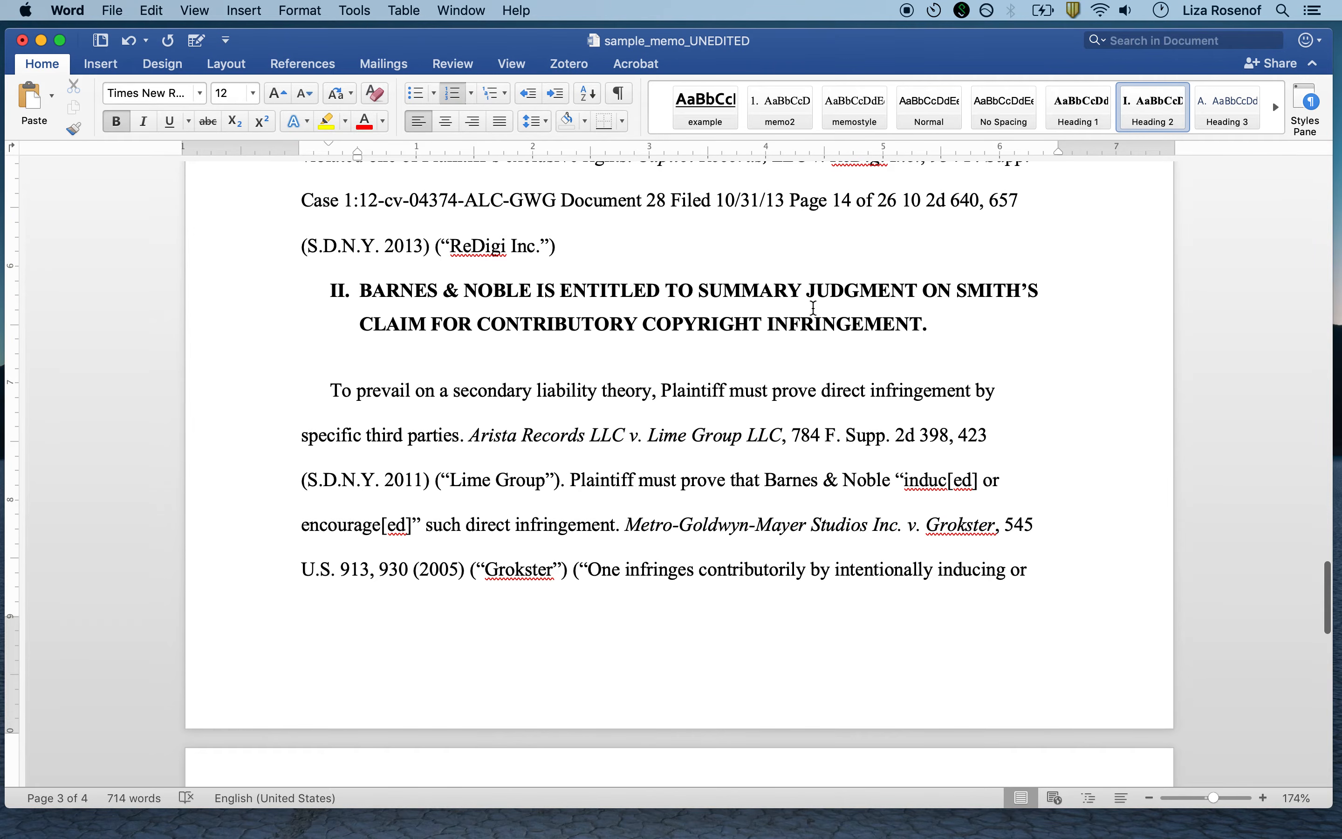
scroll(814, 307, "down", 10)
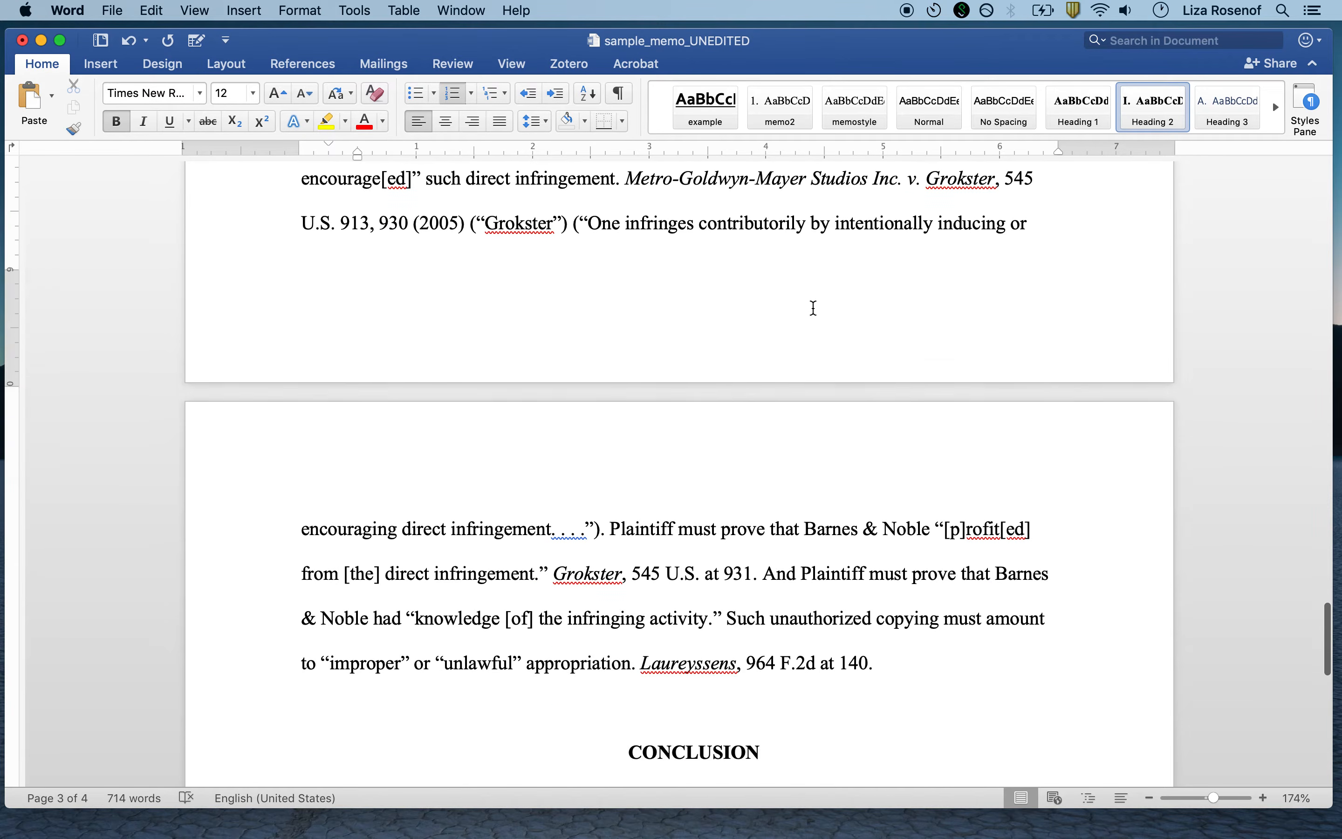
scroll(814, 307, "up", 10)
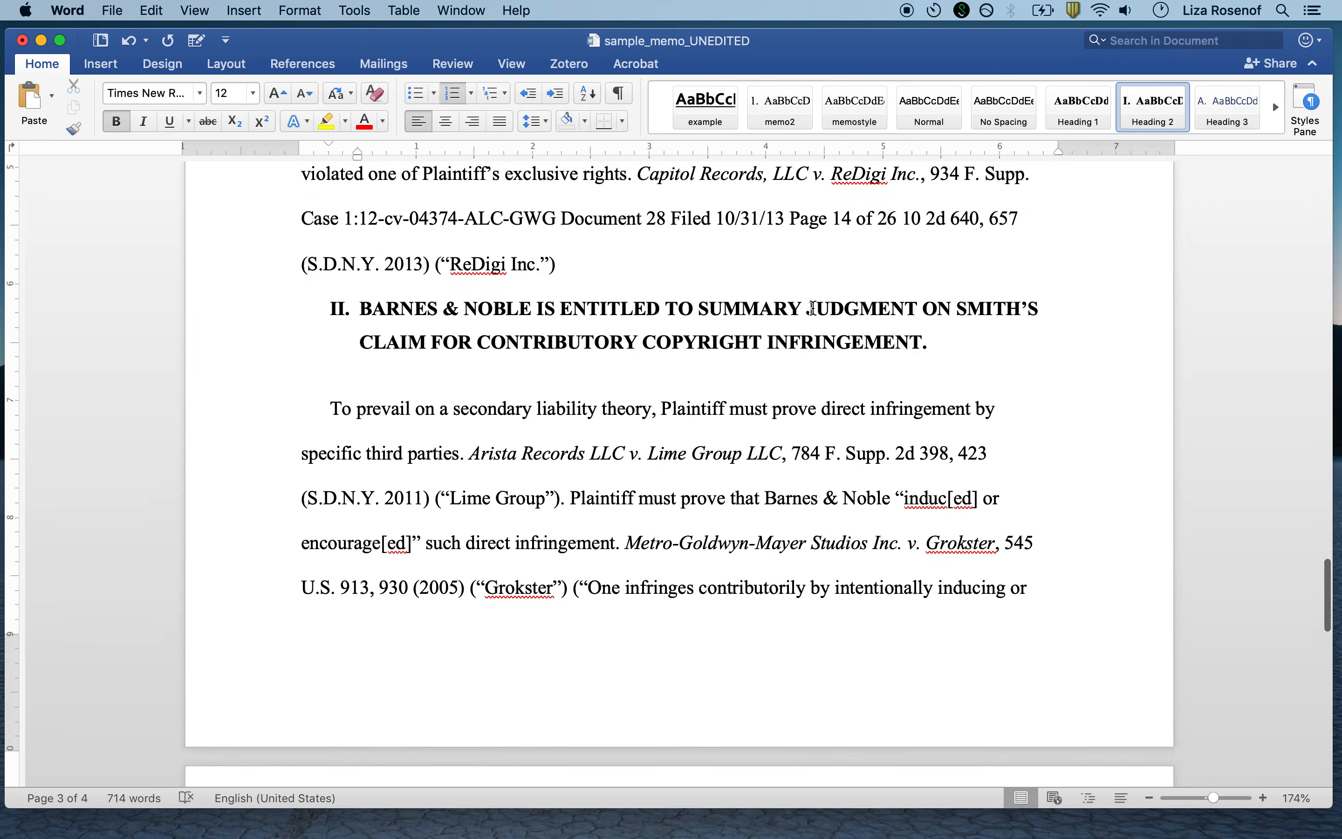
scroll(748, 534, "down", 9)
scroll(749, 535, "up", 8)
scroll(749, 534, "up", 13)
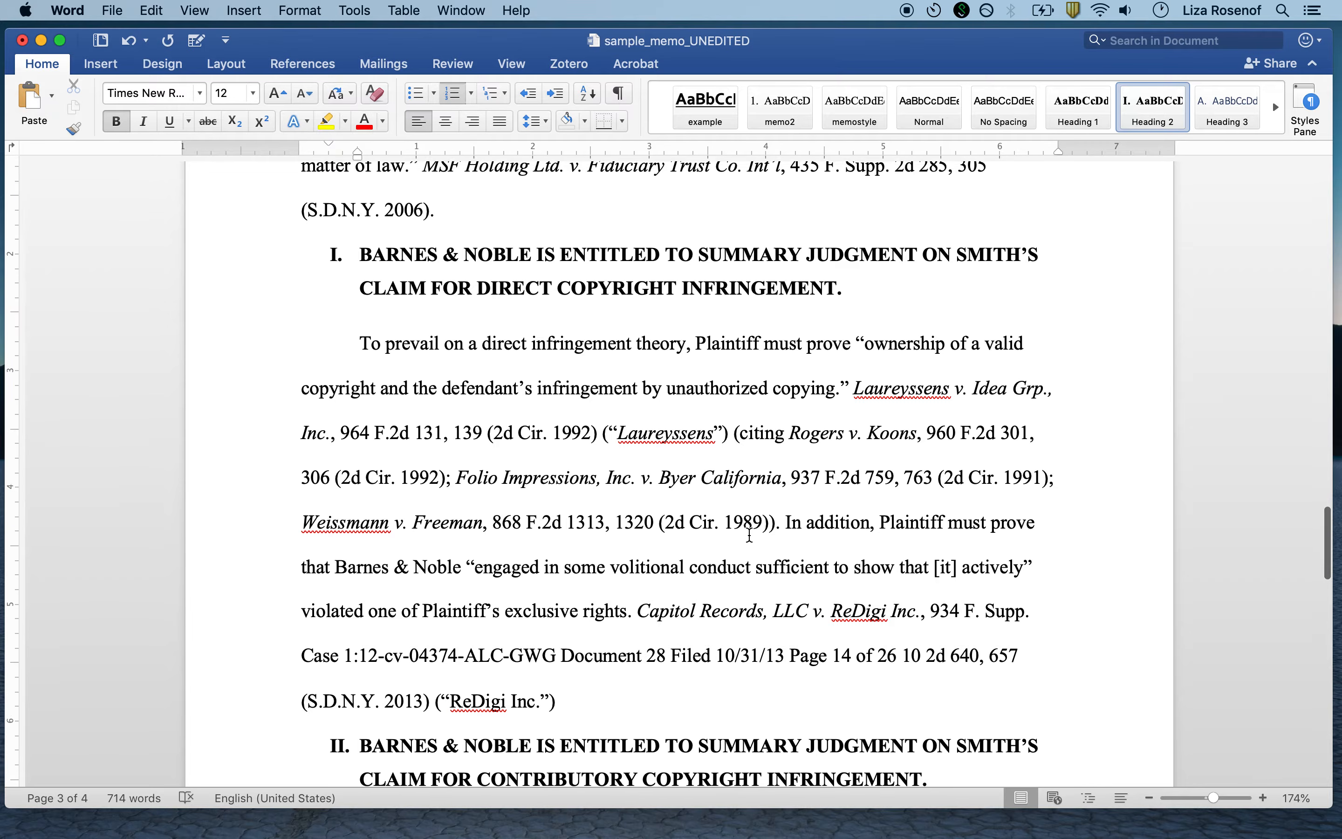
scroll(749, 534, "up", 18)
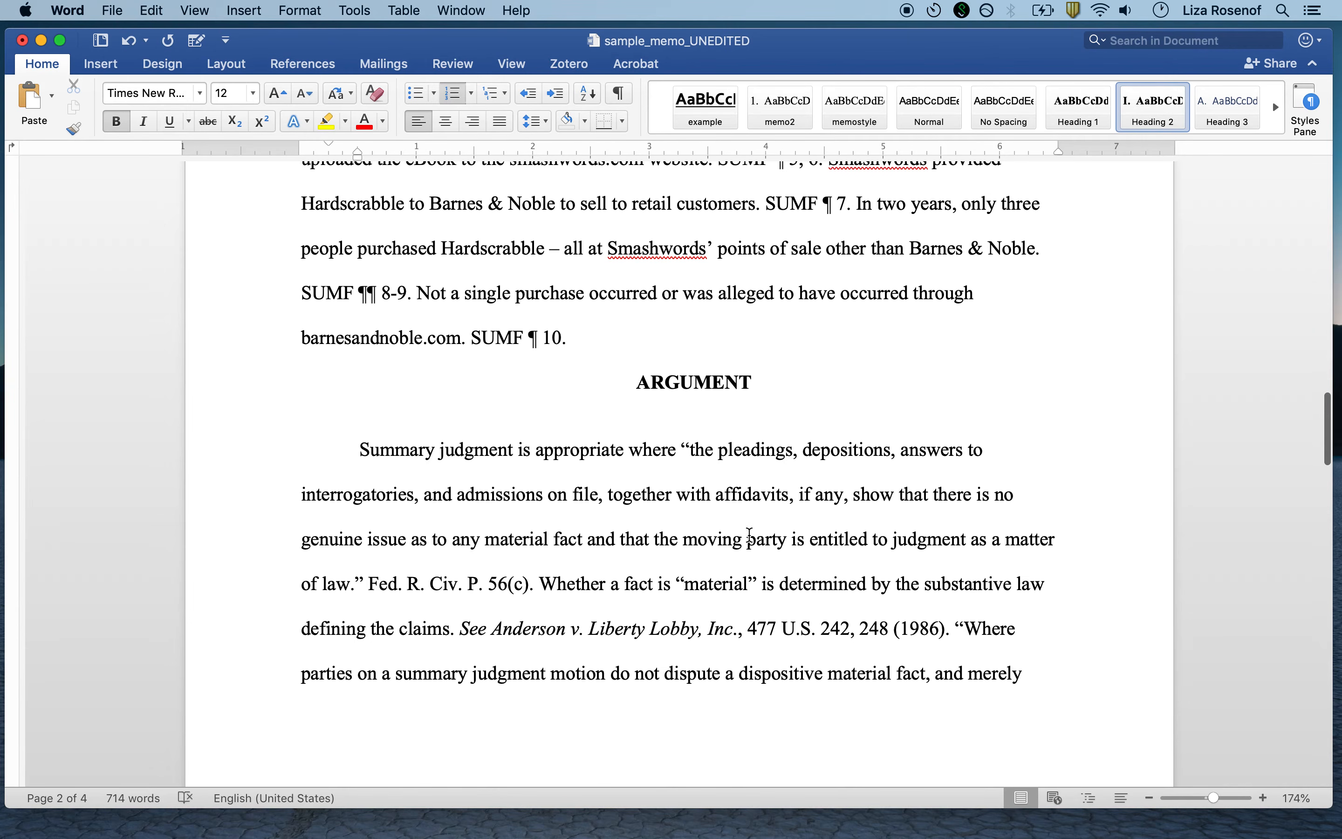
scroll(750, 534, "up", 15)
scroll(750, 535, "down", 3)
scroll(750, 535, "down", 14)
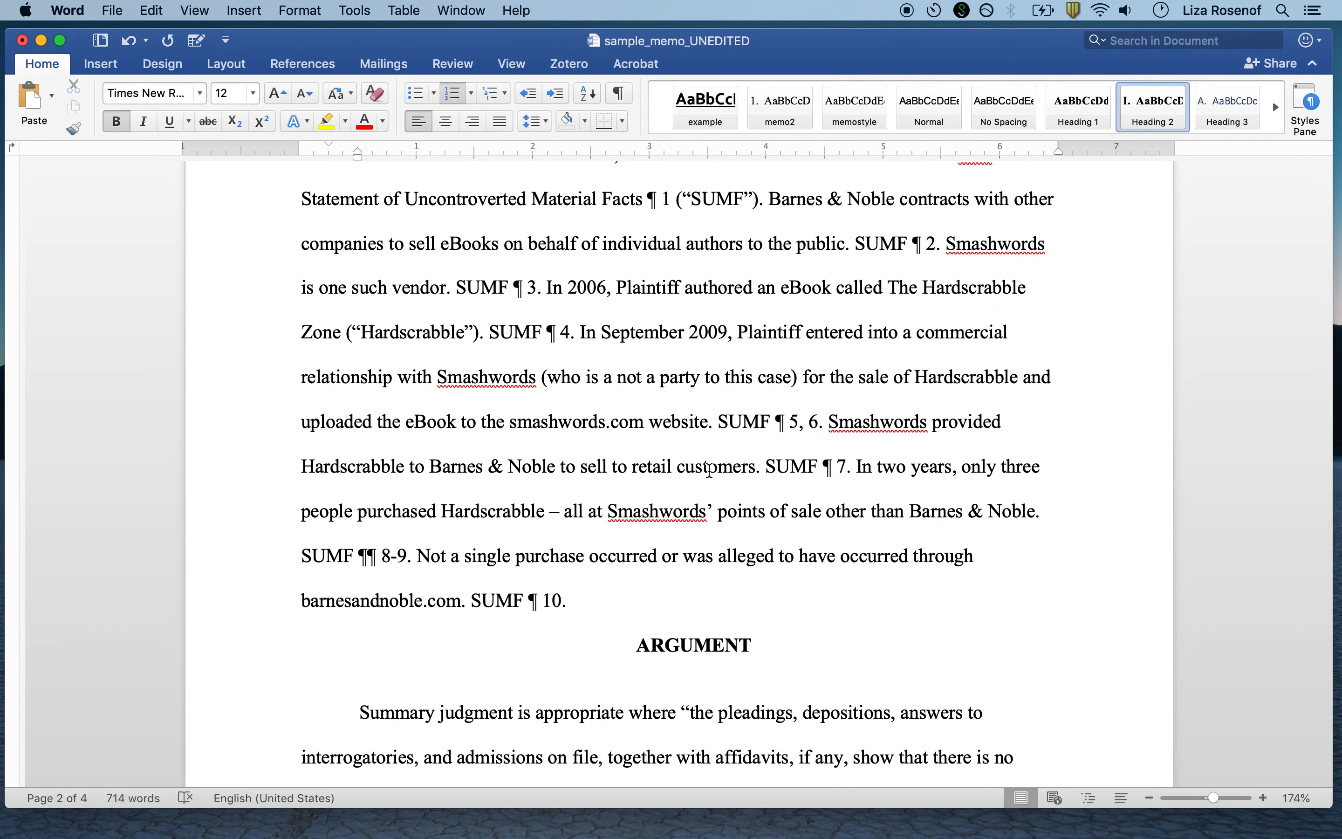
Create a new blank document containing the sentence "This is my default font.".
key("super+n")
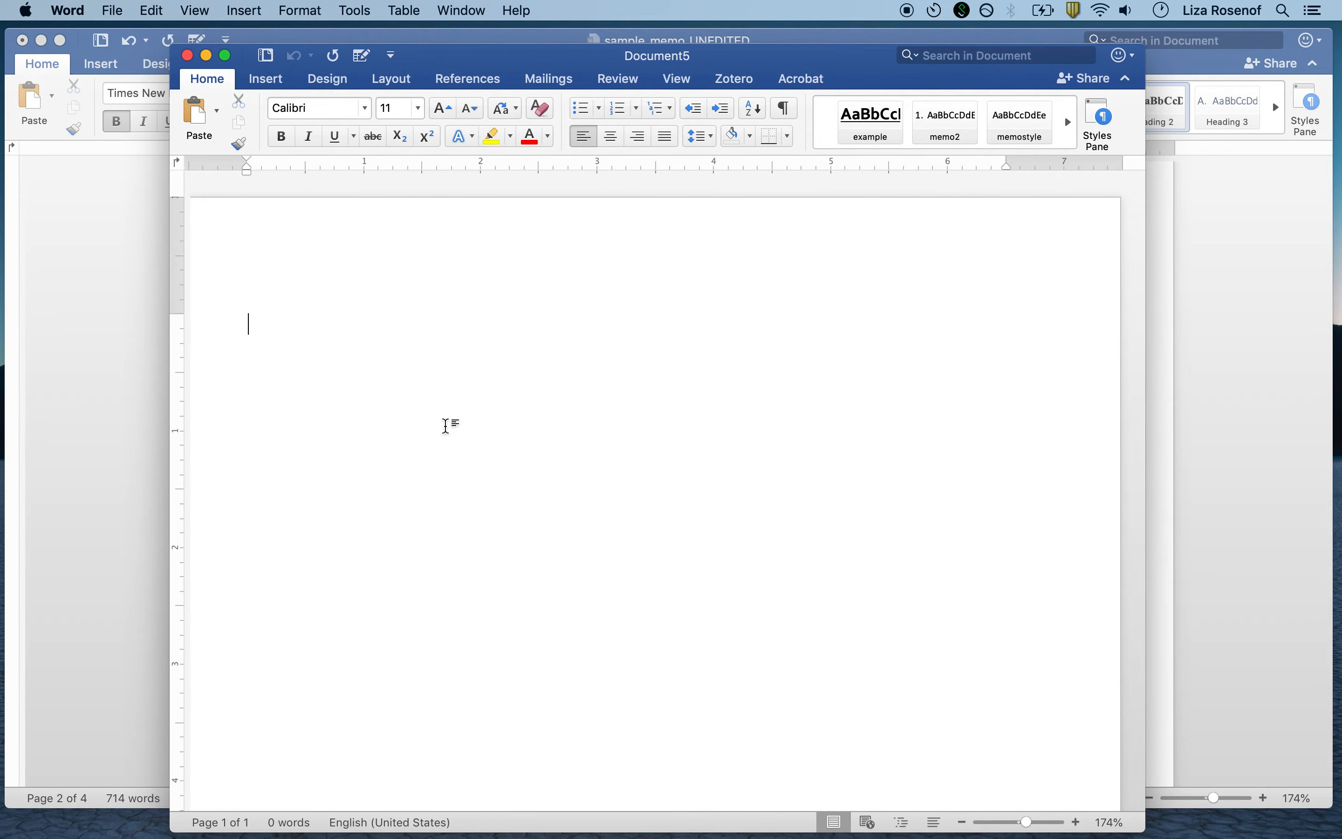
type("This is my default font.")
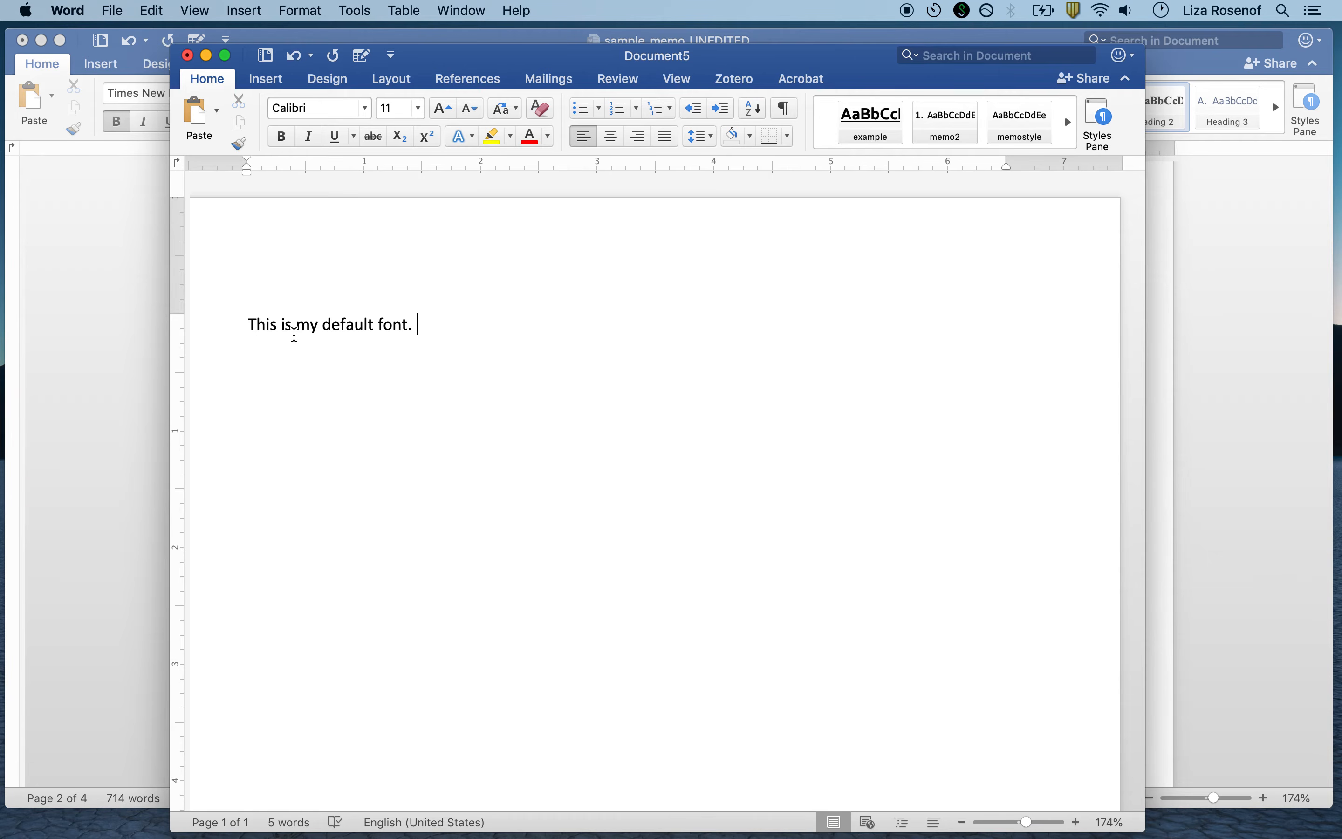
Change the font of the word "default" to Times New Roman.
double_click(333, 326)
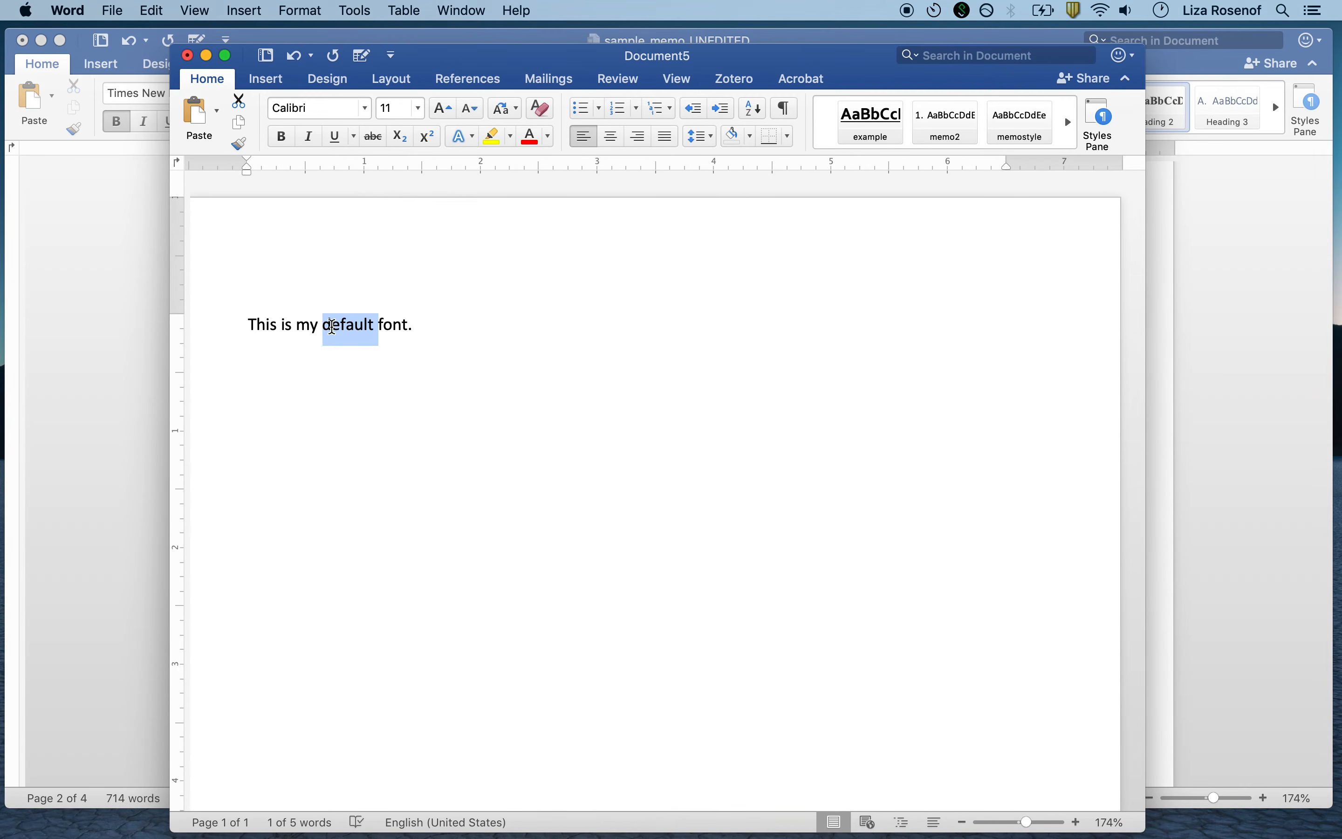
left_click(292, 10)
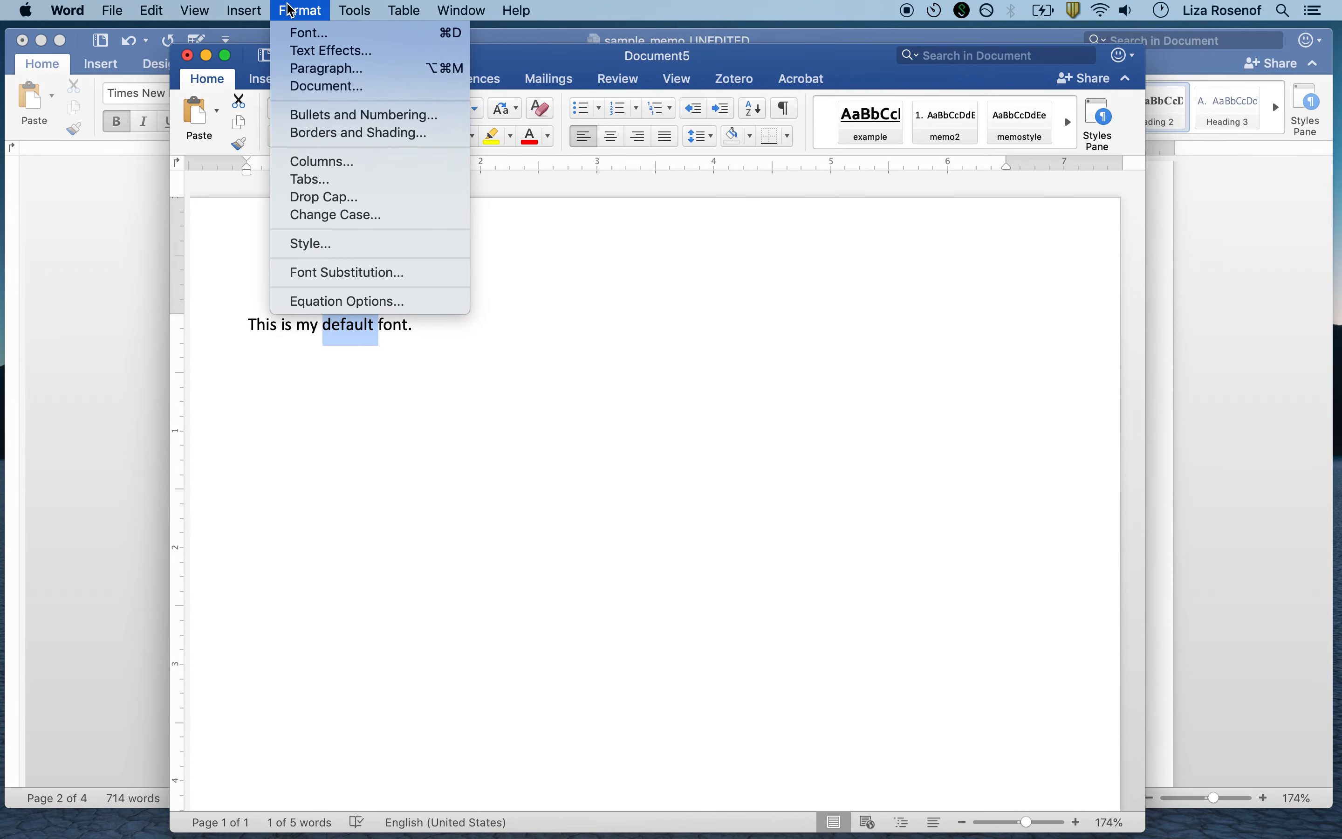
left_click(326, 39)
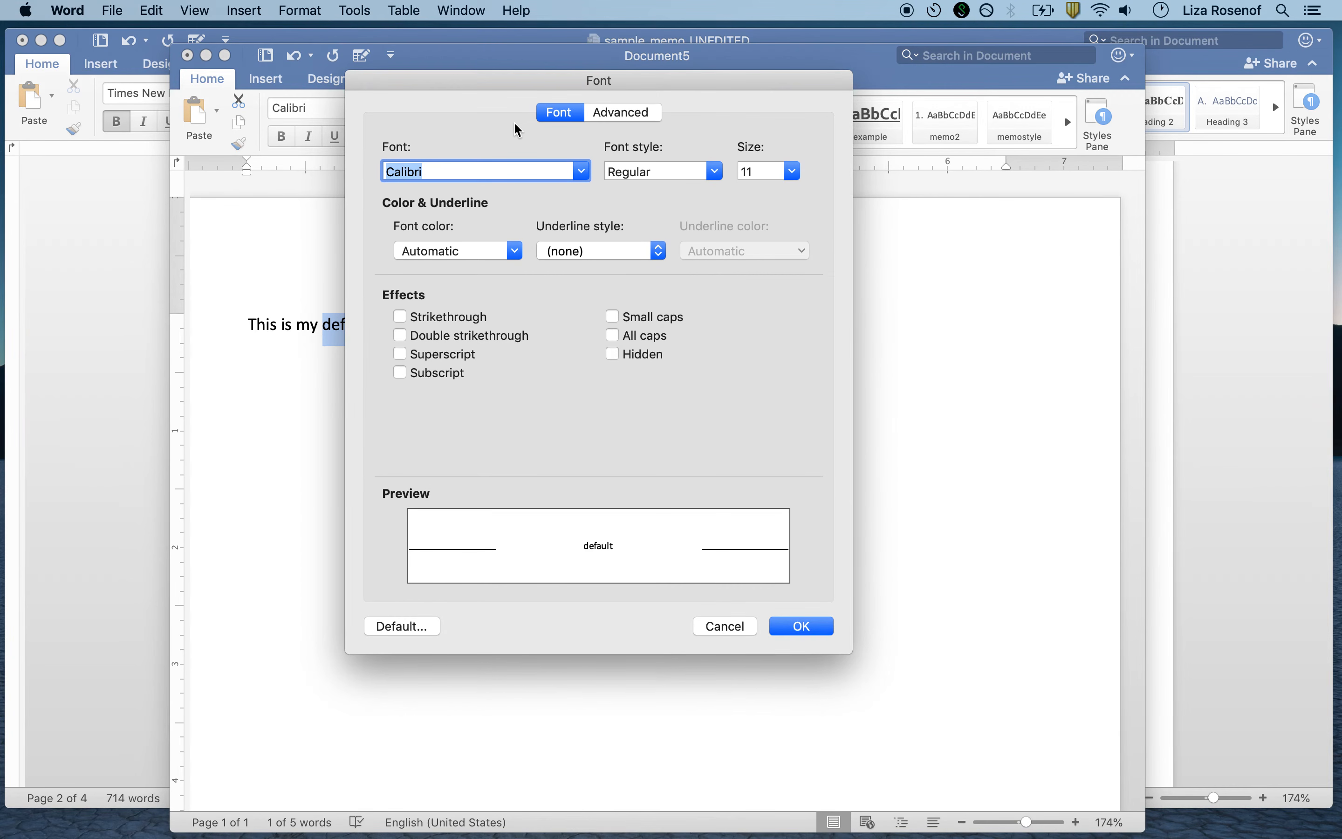
left_click(581, 171)
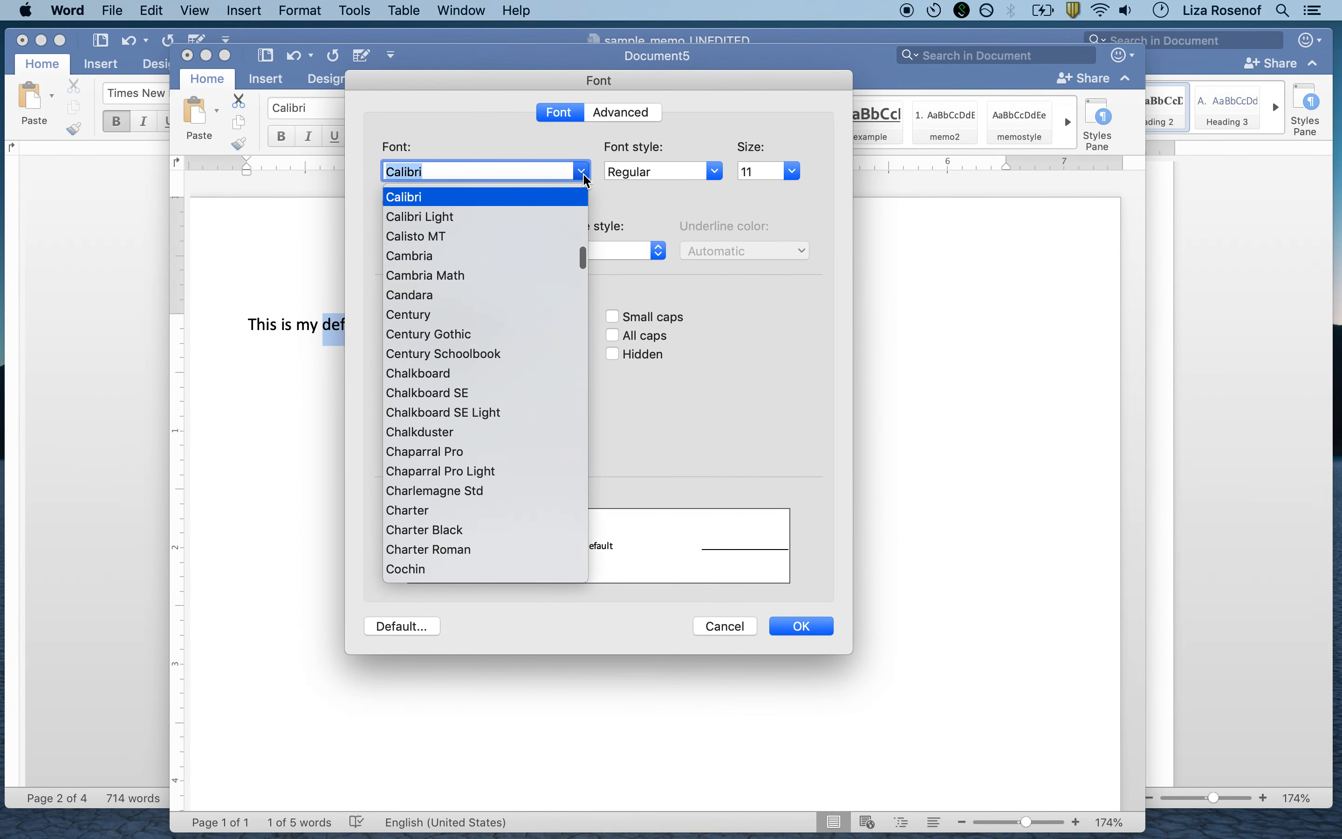
scroll(529, 425, "down", 5)
scroll(529, 424, "down", 20)
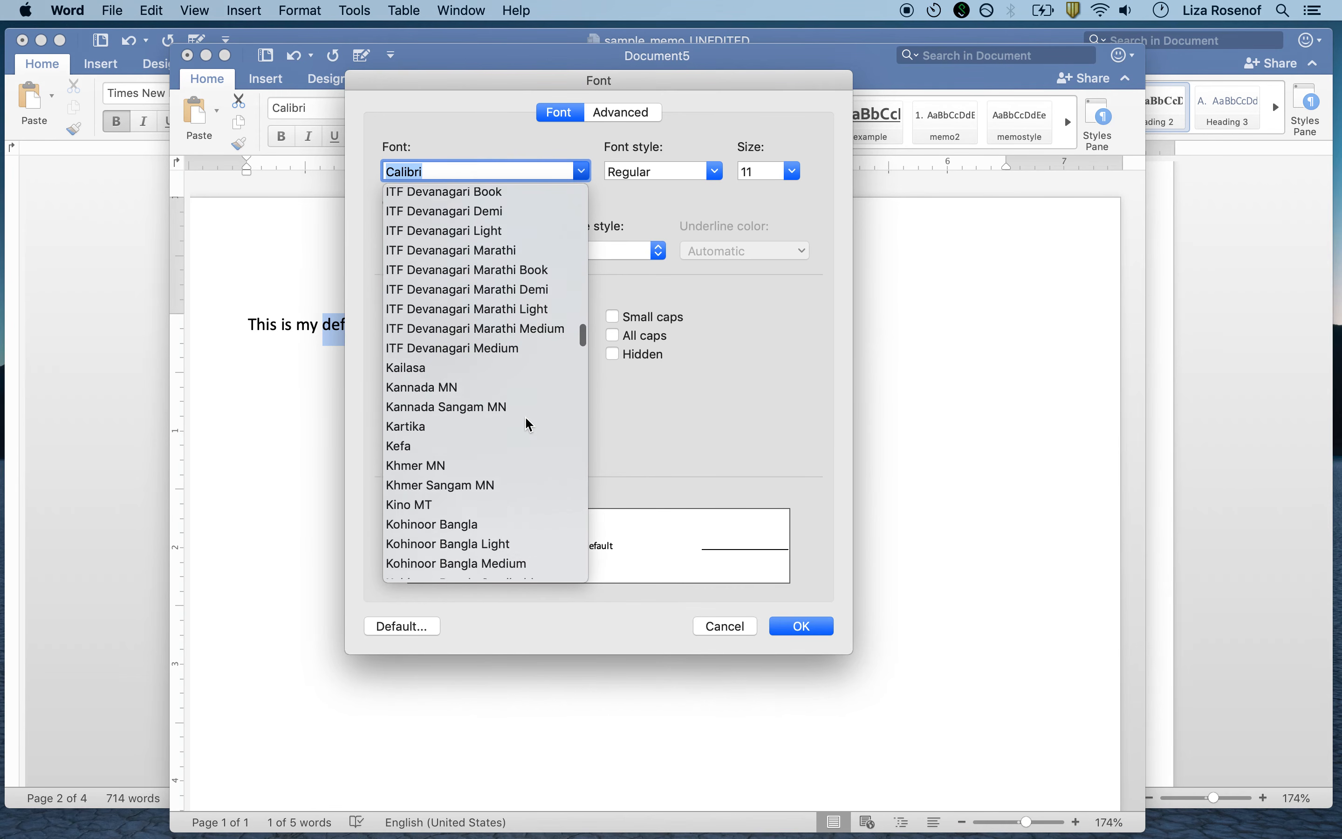
scroll(528, 424, "down", 15)
scroll(527, 423, "up", 2)
type("Times New Roman")
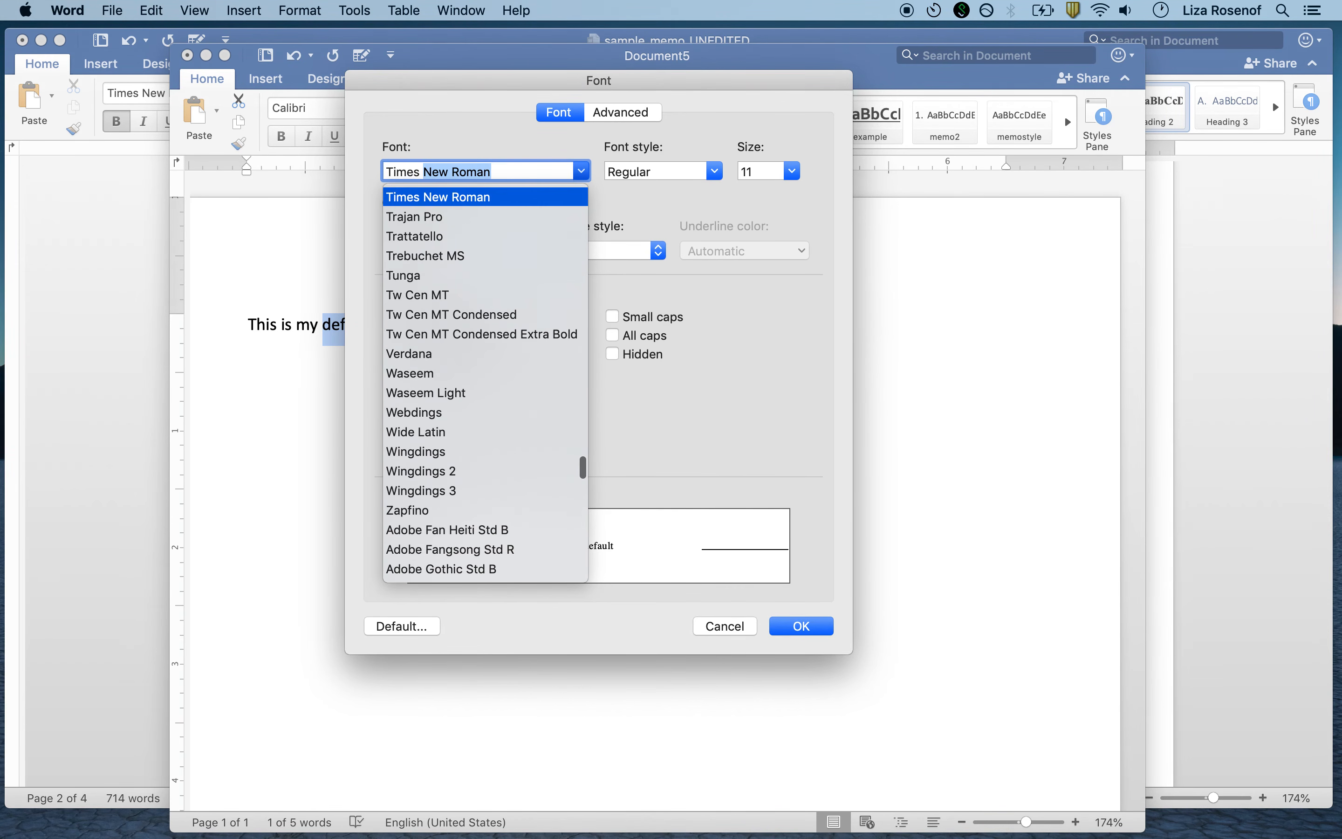
key("Return")
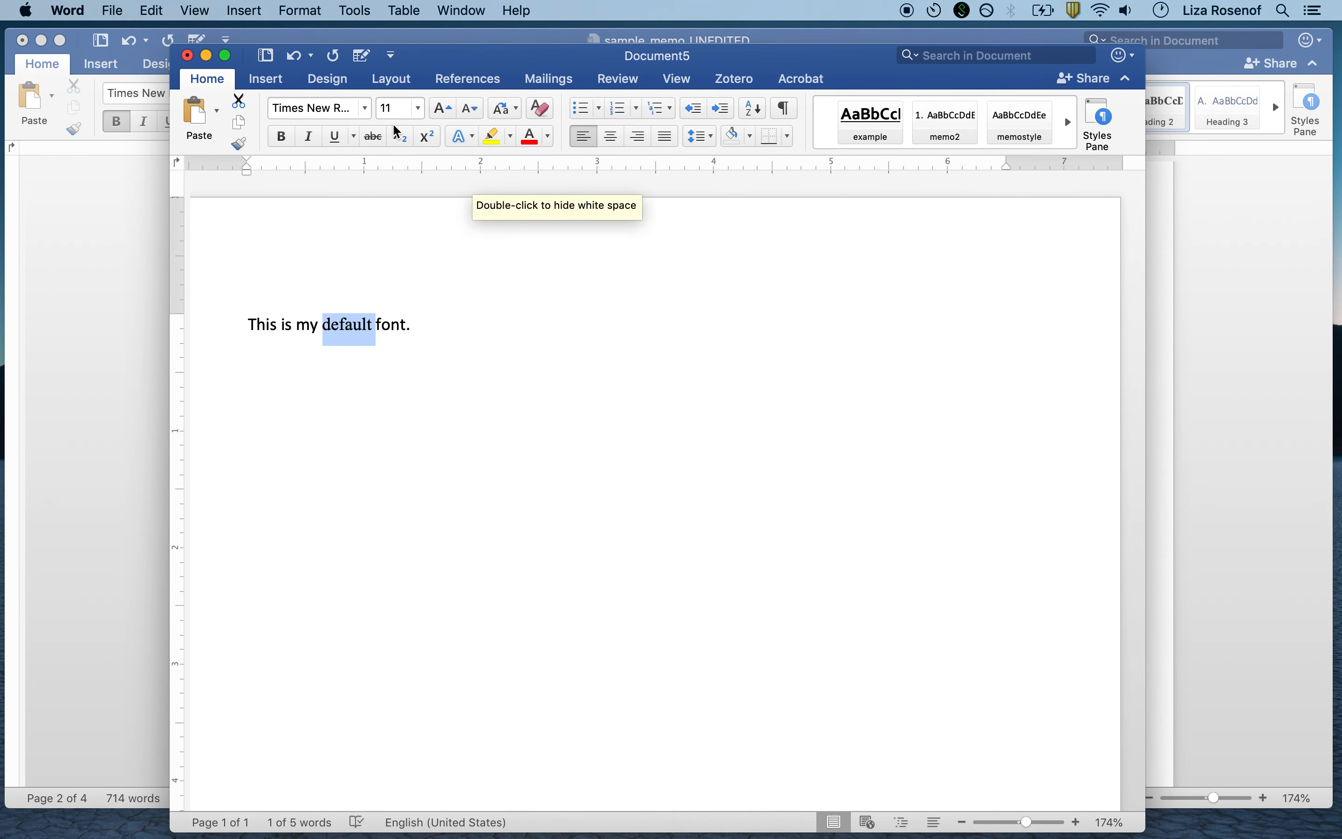
Set the size to 12 and make Times New Roman 12 pt the default for all documents based on the Normal template.
left_click(397, 105)
key("super+d")
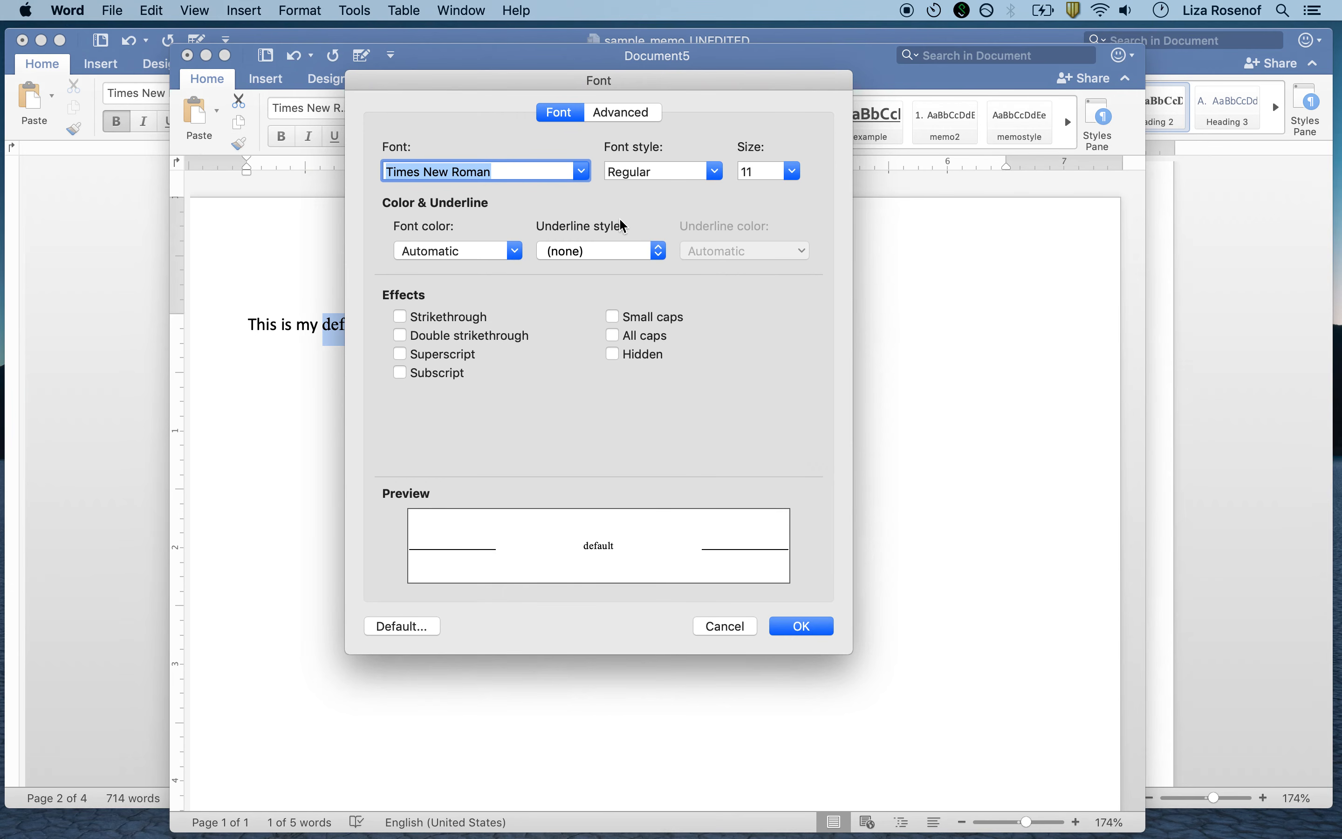
left_click(769, 172)
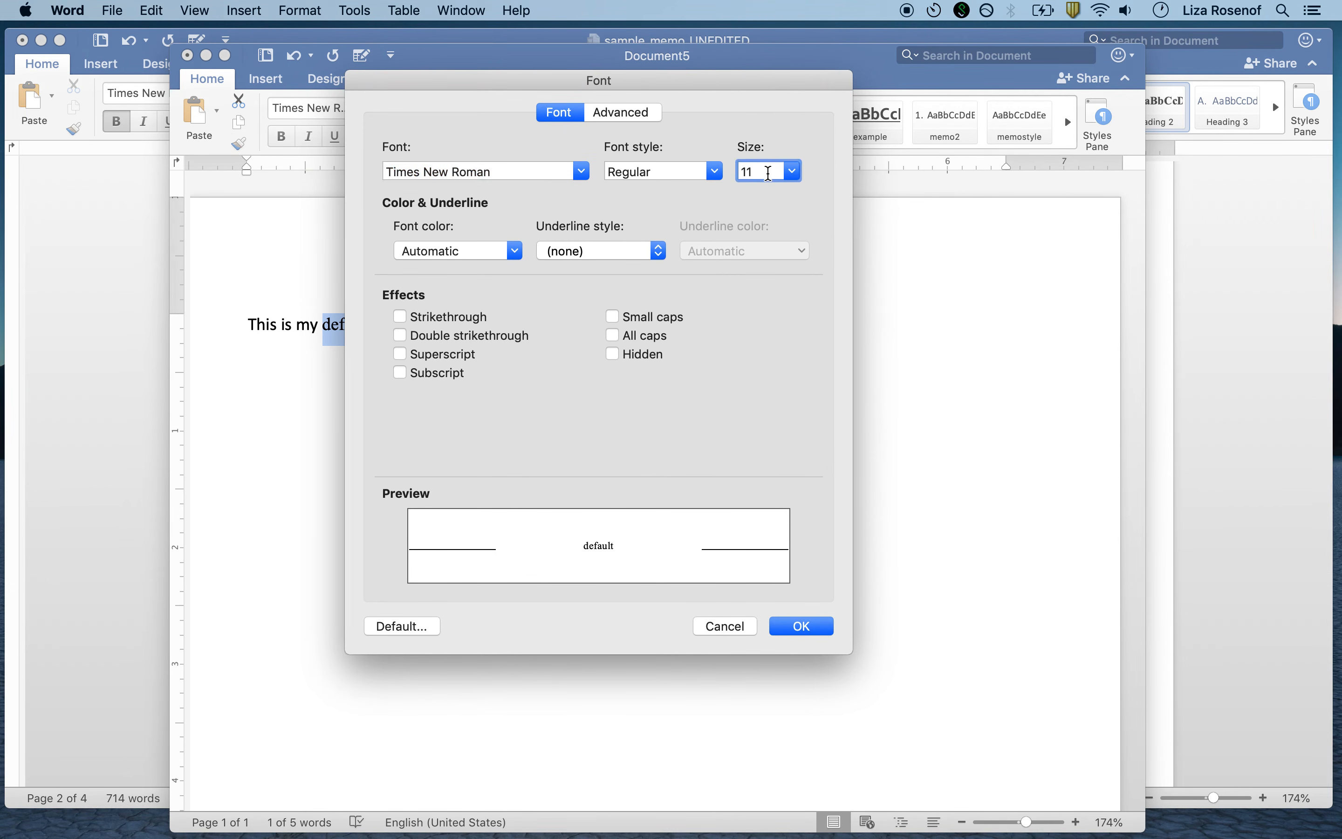
key("BackSpace")
type("2")
left_click(403, 626)
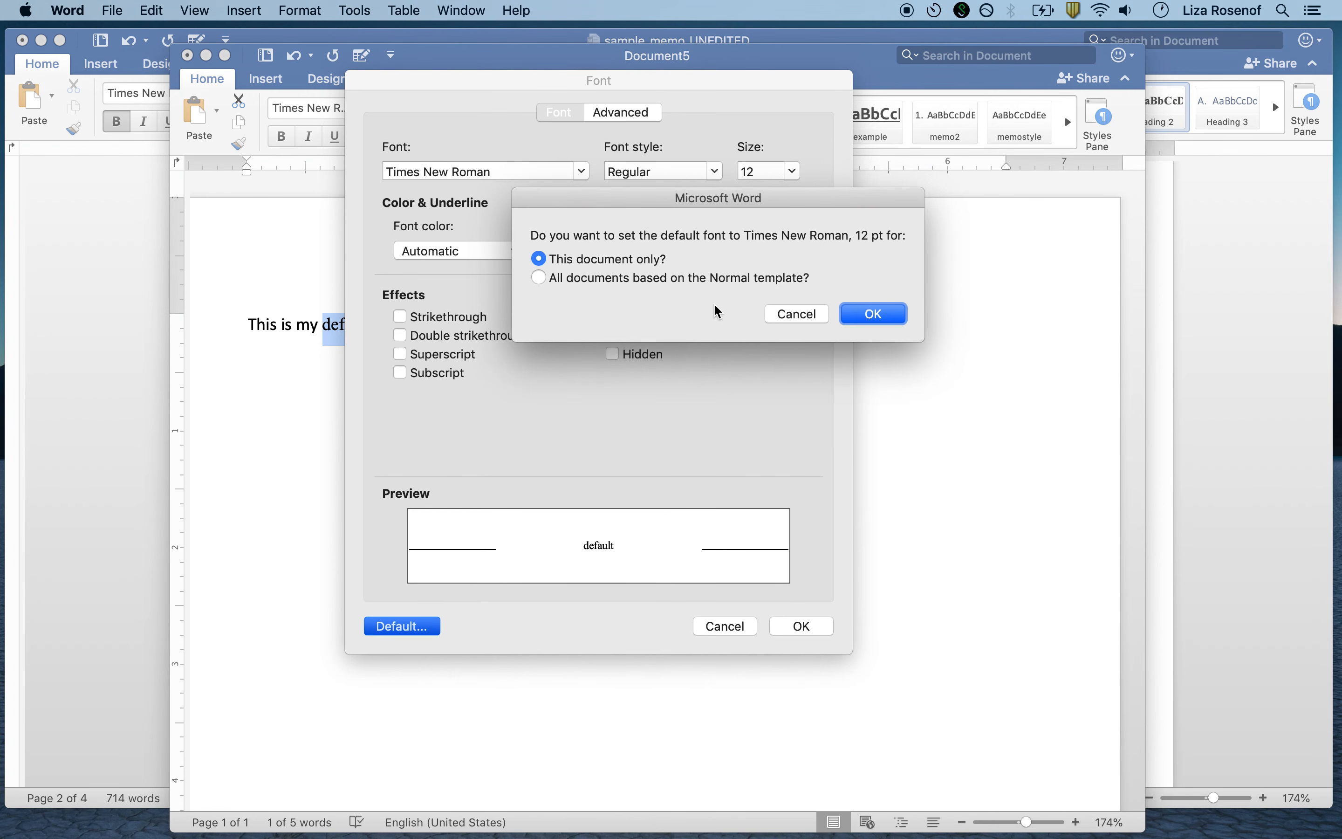
left_click(542, 278)
left_click(886, 314)
Check the default font in the sample sentence and in another new blank document, closing that document again.
left_click(700, 324)
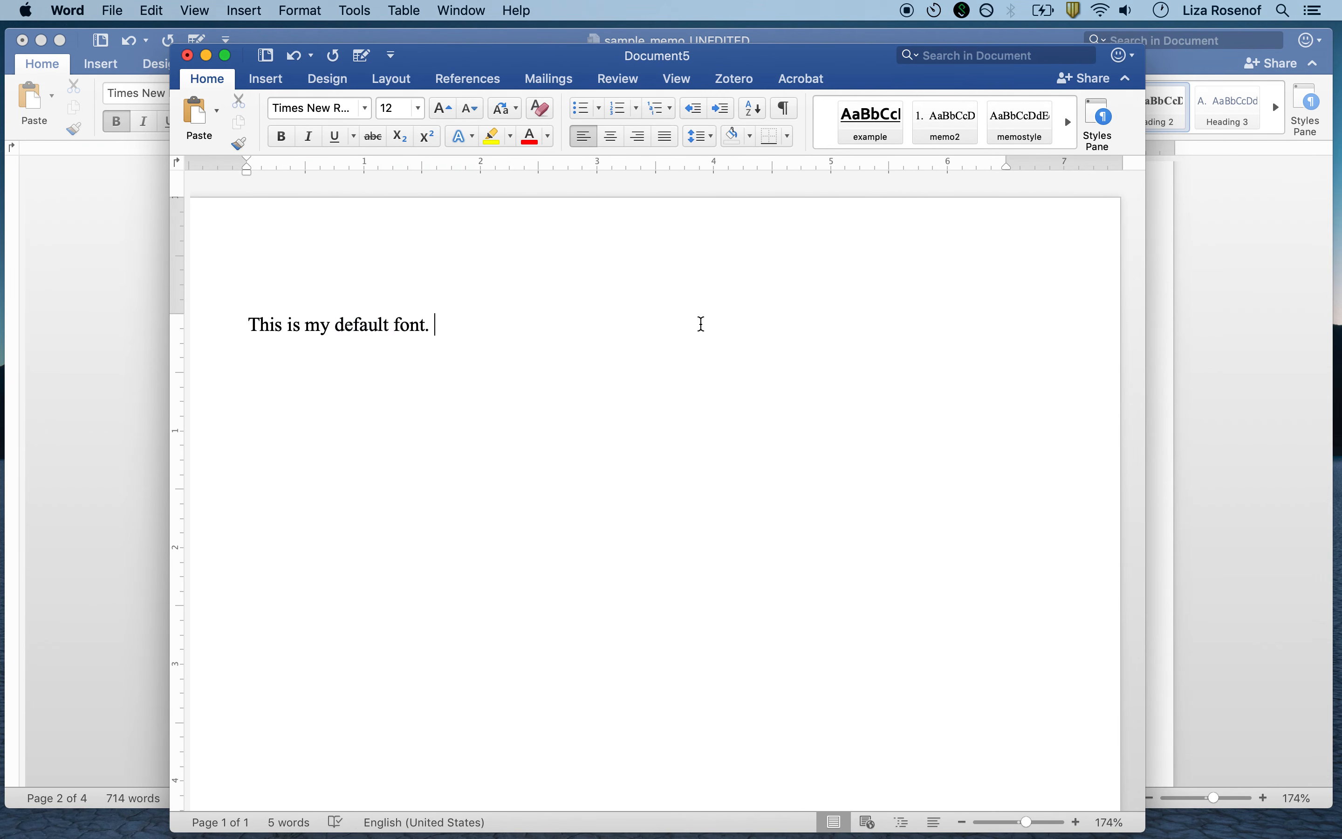
key("super+n")
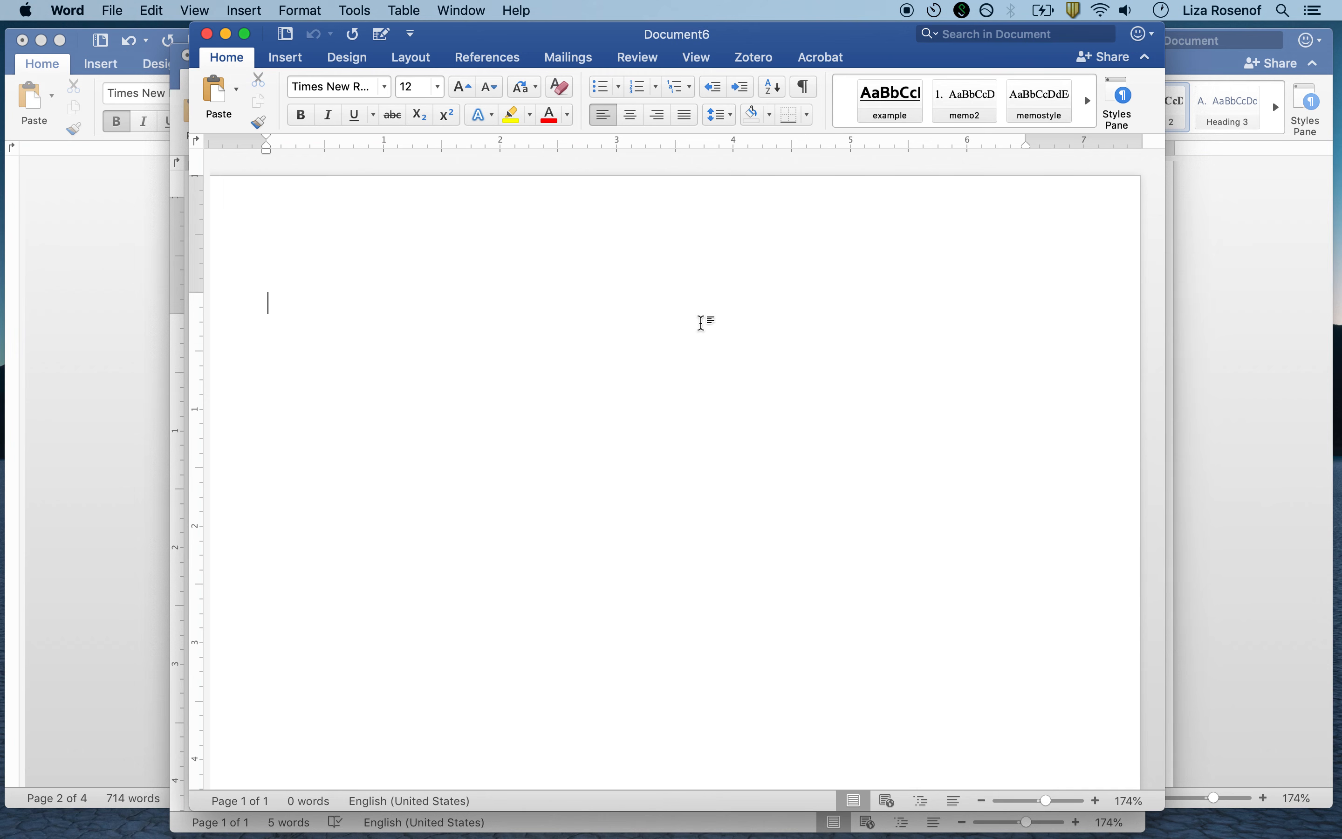
key("super+w")
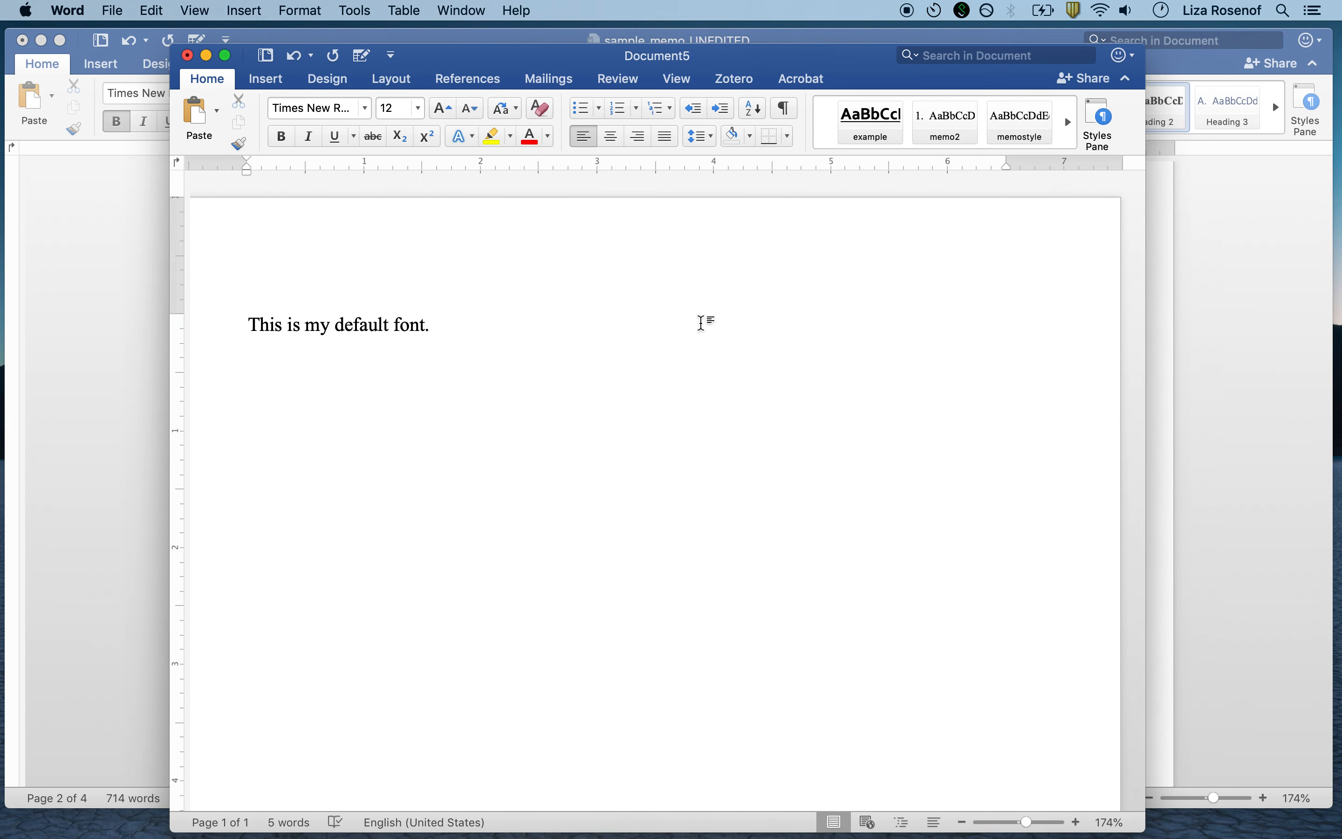